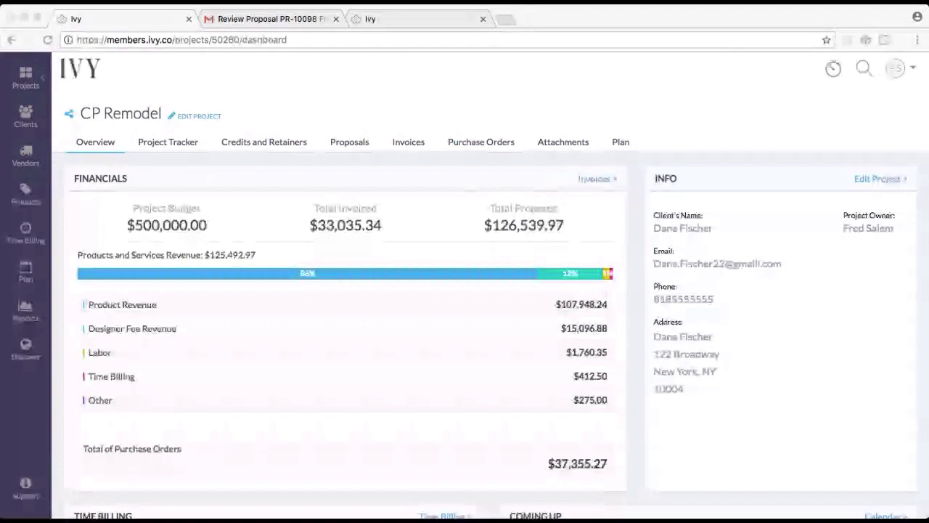
# - Open the CP Remodel project for editing and review its project details, rooms, addresses and additional settings
pyautogui.click(291, 118)
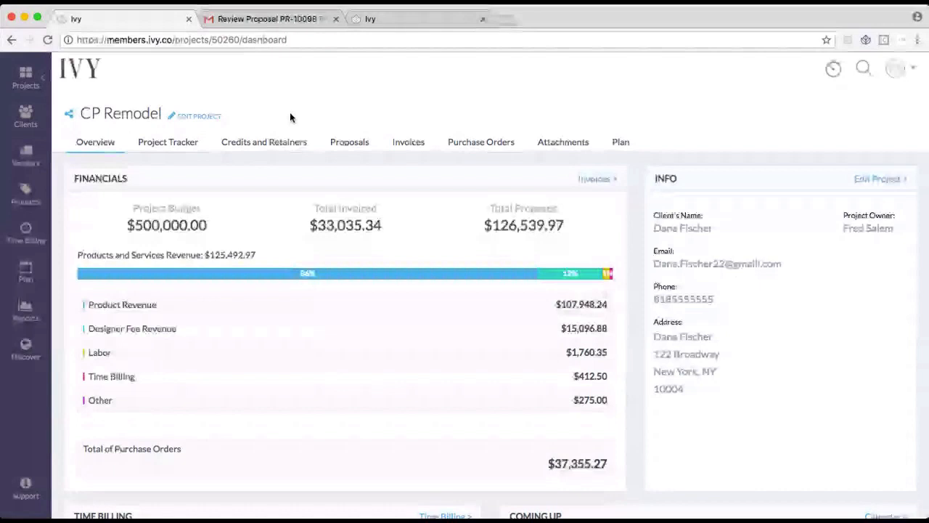
pyautogui.click(26, 76)
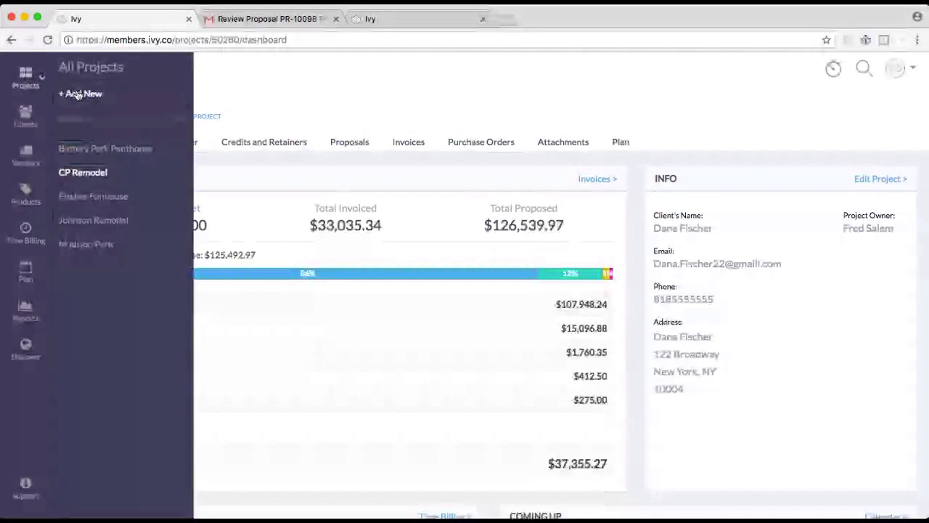
pyautogui.click(198, 114)
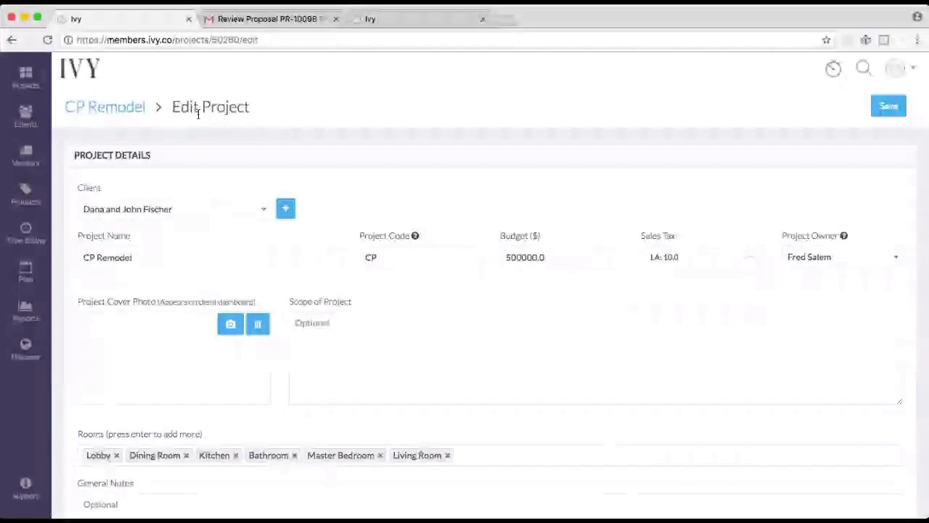
pyautogui.scroll(-1, 296, 208)
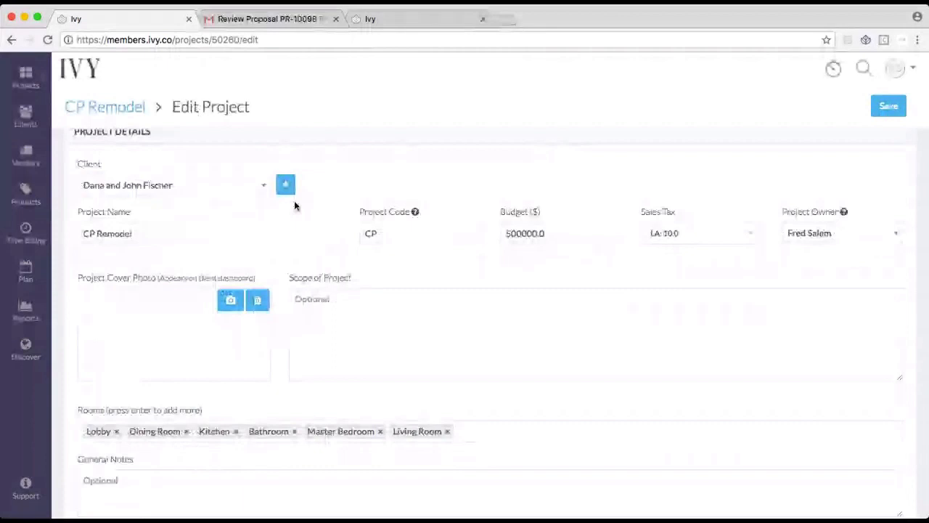
pyautogui.scroll(-5, 295, 206)
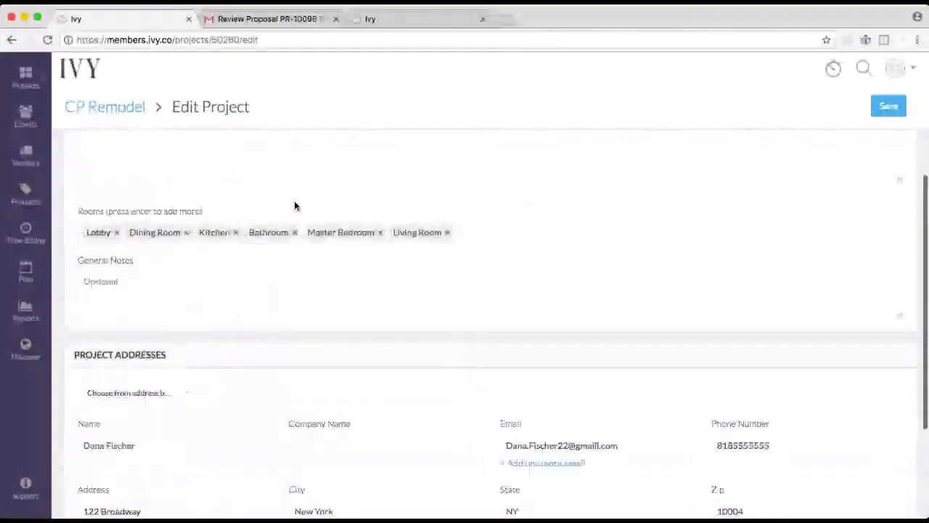
pyautogui.scroll(-4, 294, 206)
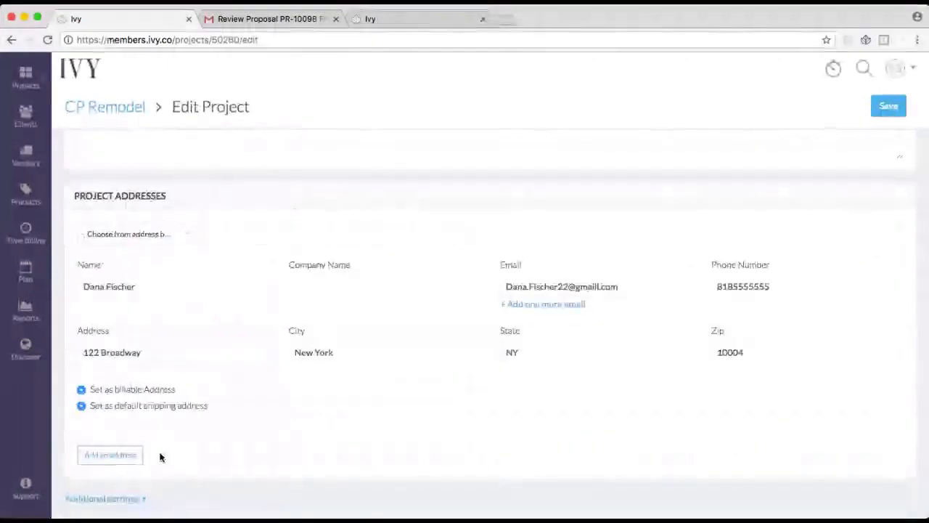
pyautogui.click(125, 500)
pyautogui.scroll(-6, 107, 383)
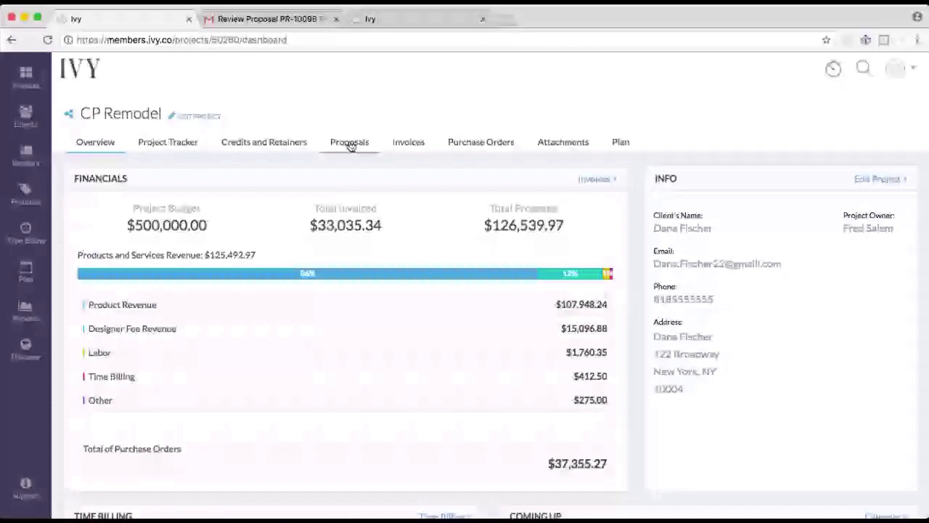
# - Create a new CP Remodel proposal and add the Knoll Purple Womb Chair and the Leather & Turquoise metal chairs from all products
pyautogui.click(350, 144)
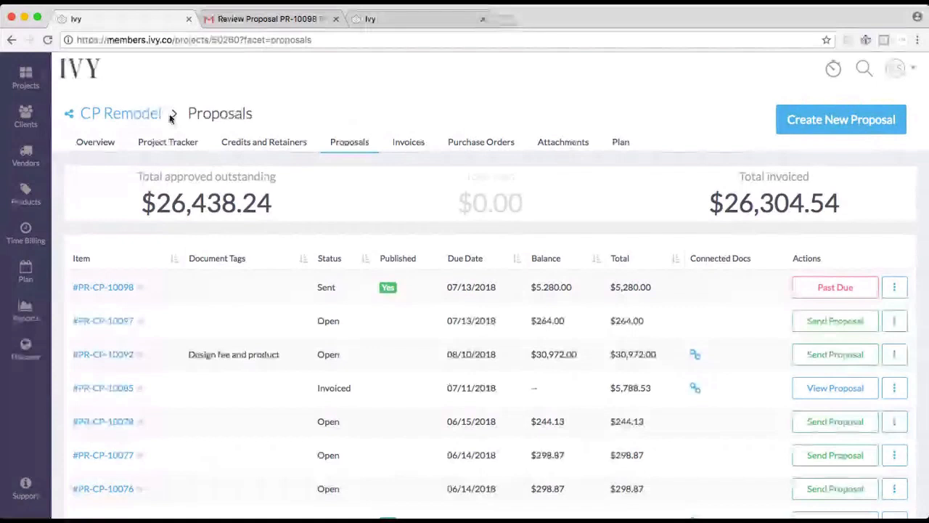
pyautogui.click(825, 121)
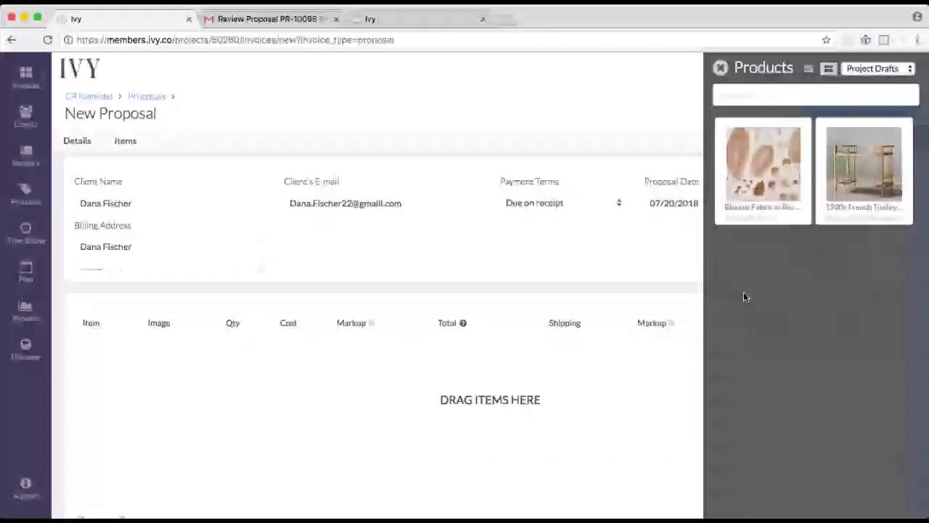
pyautogui.click(873, 86)
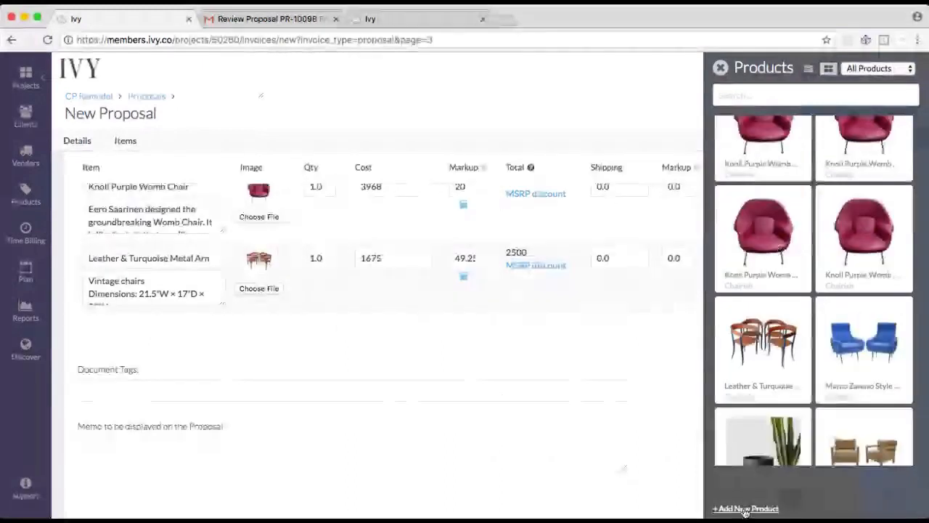
# - Add a new taxable service "Upholstery" in category Labor, described as "Reupholstery of armchair for living room", with a price of 500
pyautogui.click(745, 508)
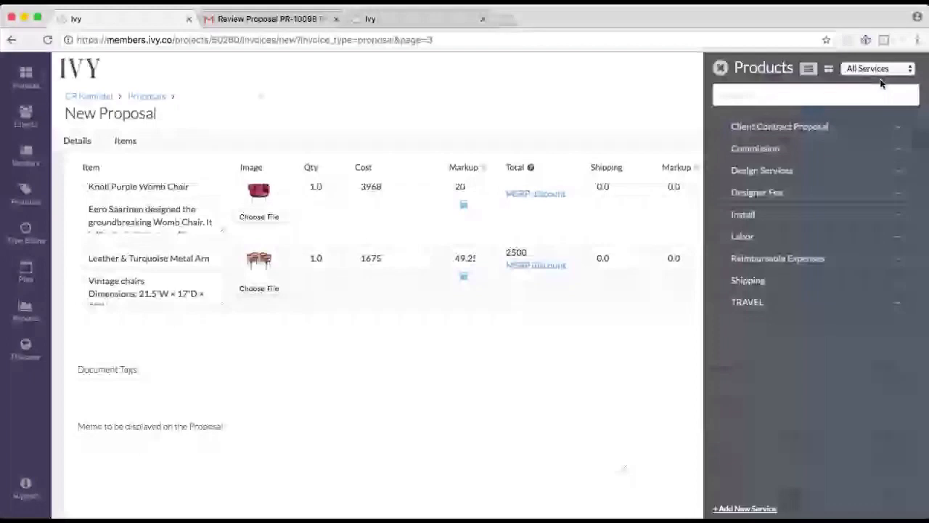
pyautogui.click(769, 195)
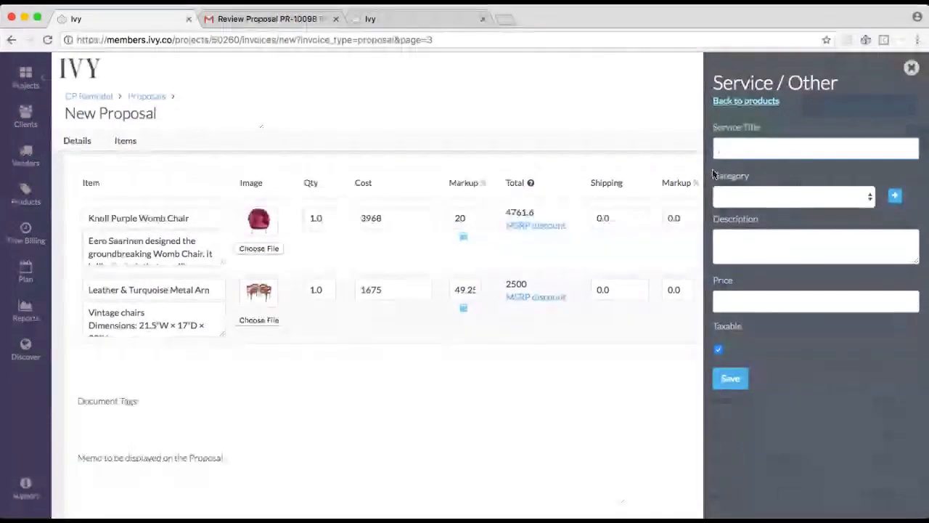
pyautogui.click(736, 151)
pyautogui.write('Upholstery')
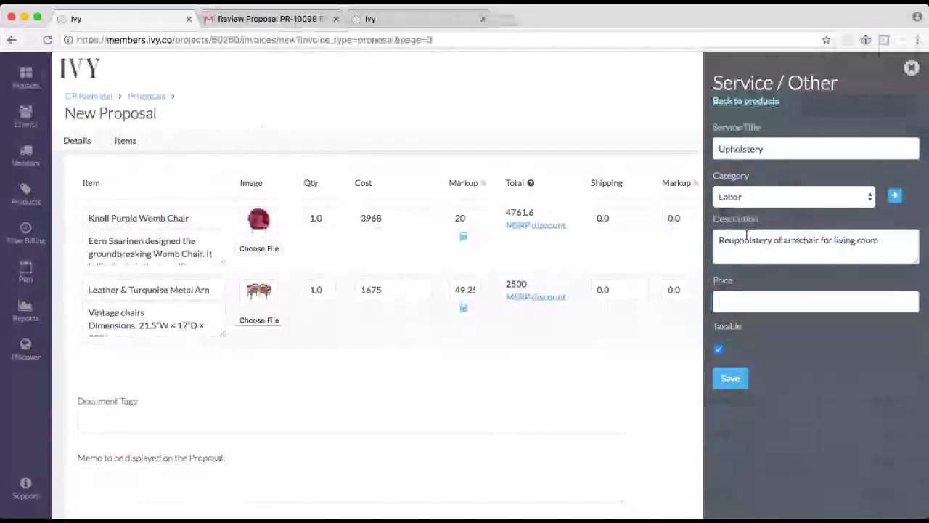
pyautogui.write('500')
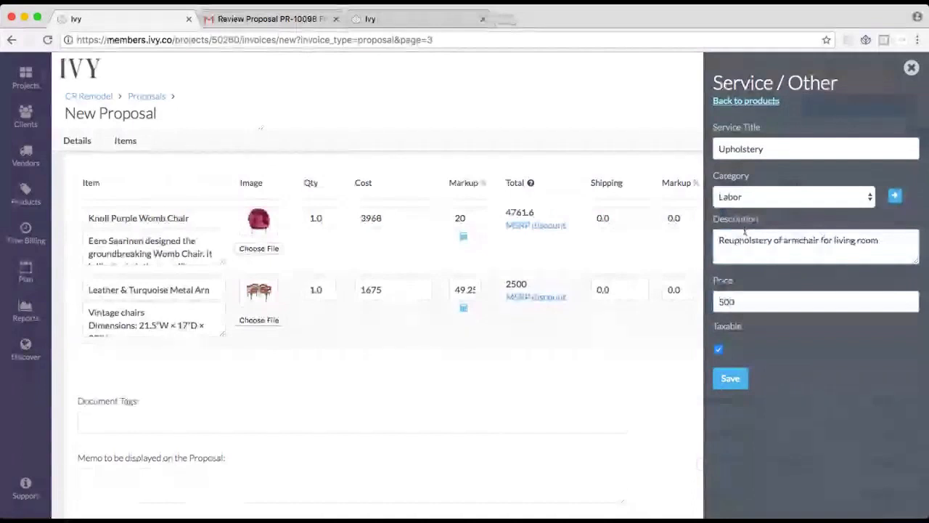
pyautogui.click(731, 383)
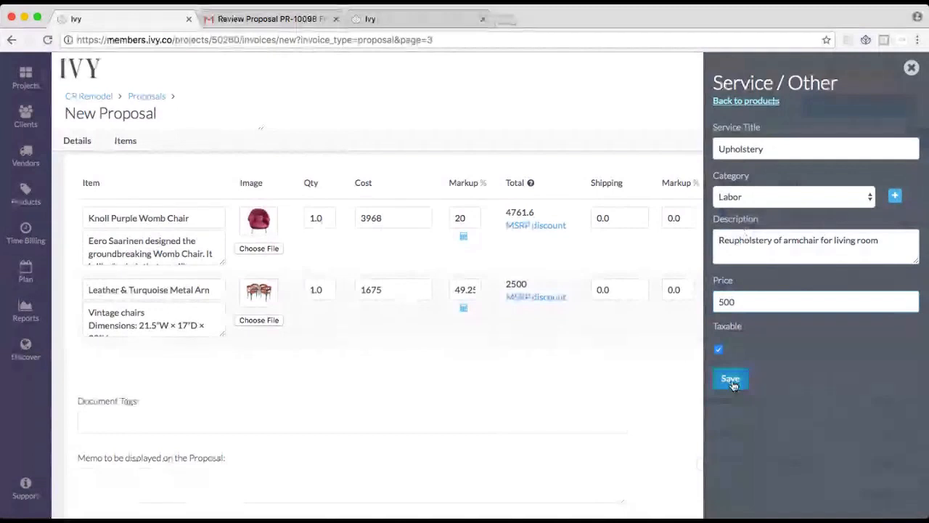
pyautogui.click(730, 380)
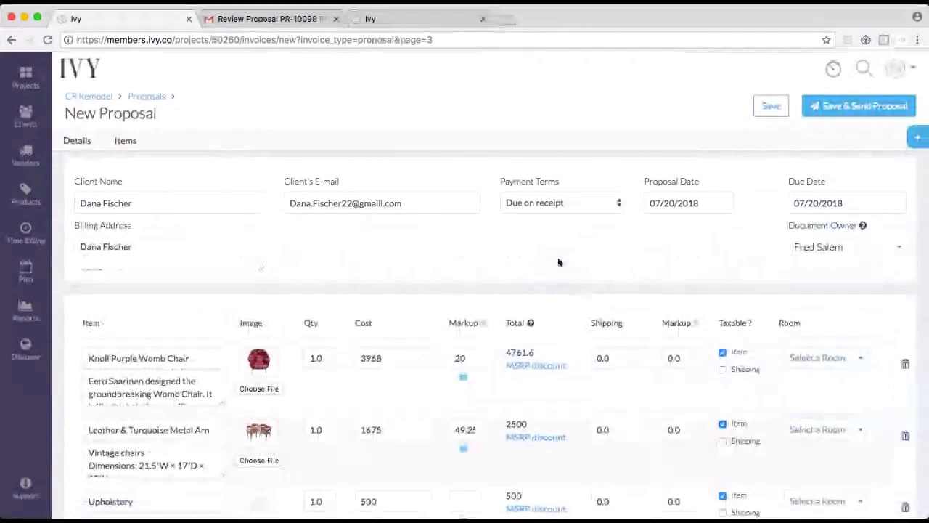
# - Check the proposal's billing address, client e-mail, date and document owner fields, and set the payment terms to Net 15
pyautogui.click(169, 257)
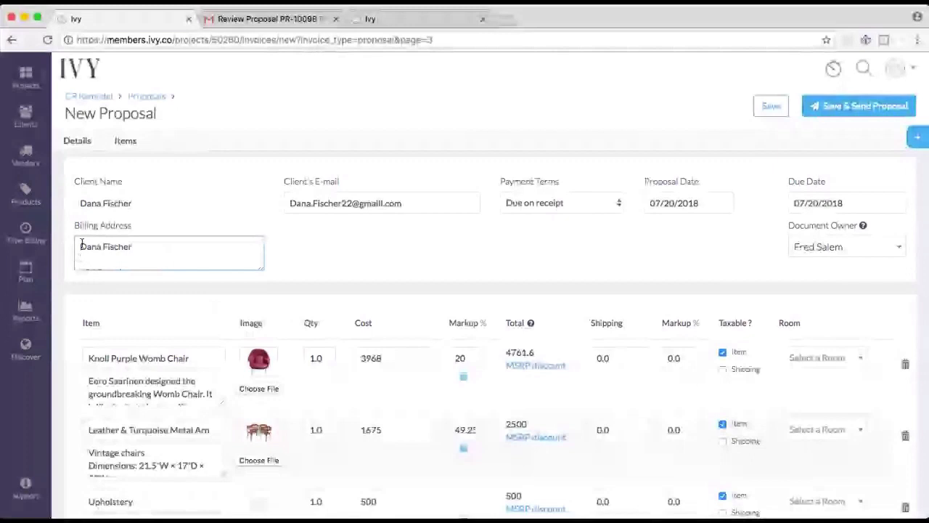
pyautogui.click(404, 204)
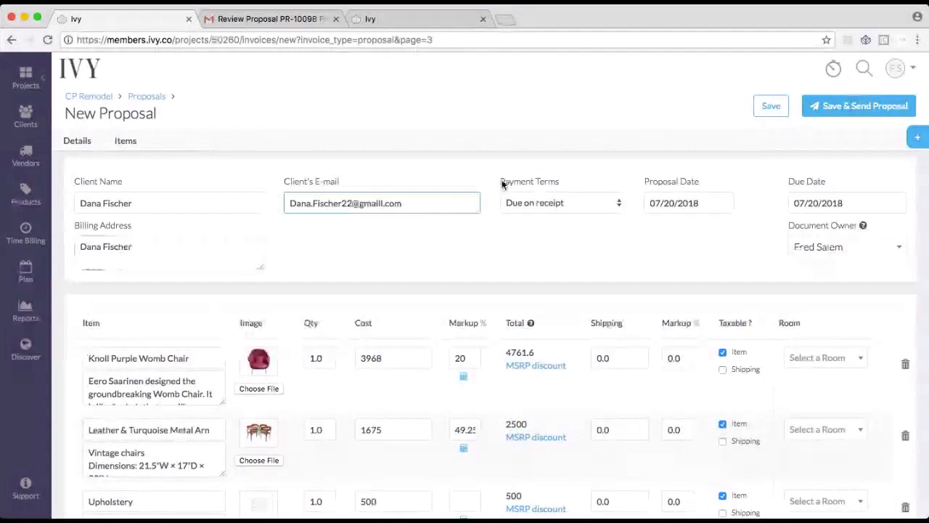
pyautogui.moveTo(502, 184); pyautogui.dragTo(560, 183)
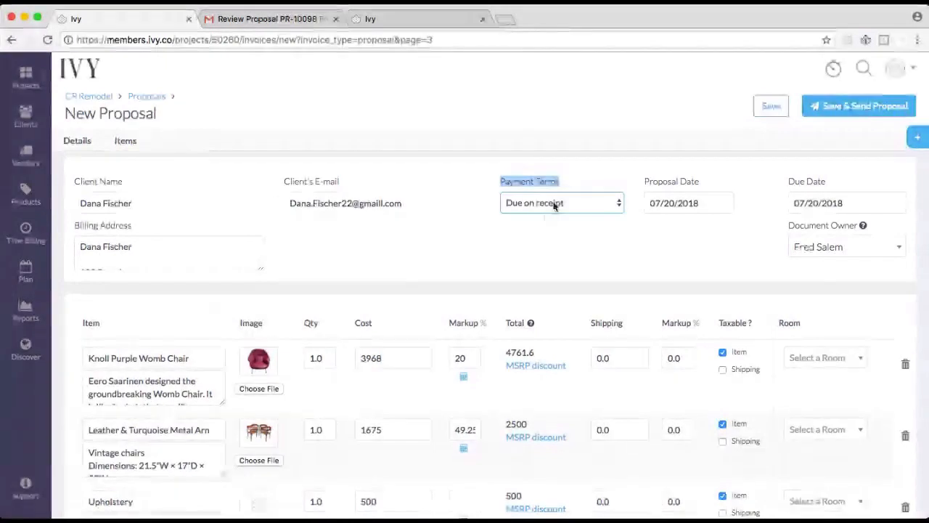
pyautogui.click(678, 206)
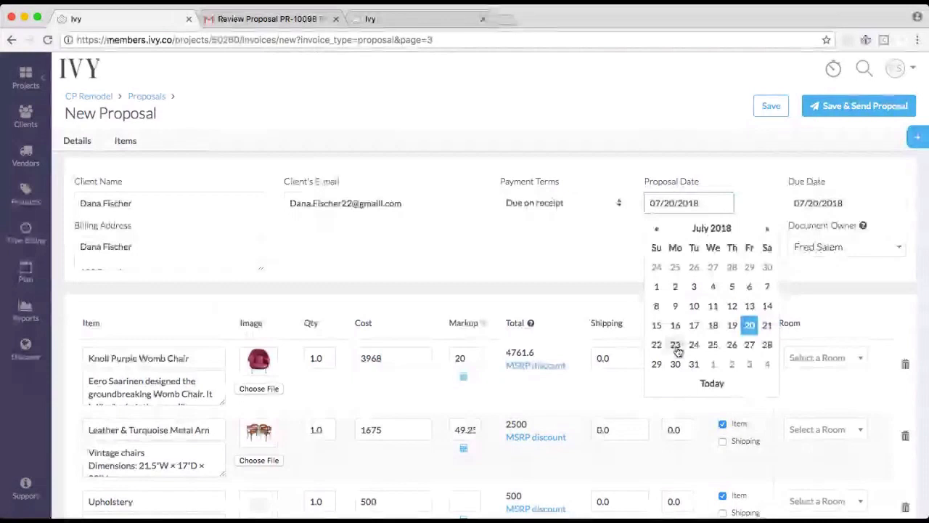
pyautogui.click(818, 204)
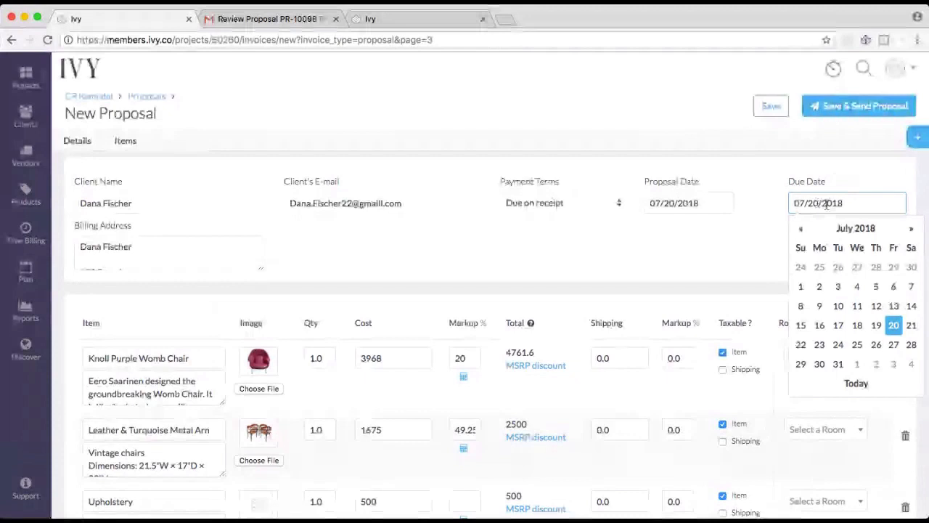
pyautogui.click(580, 199)
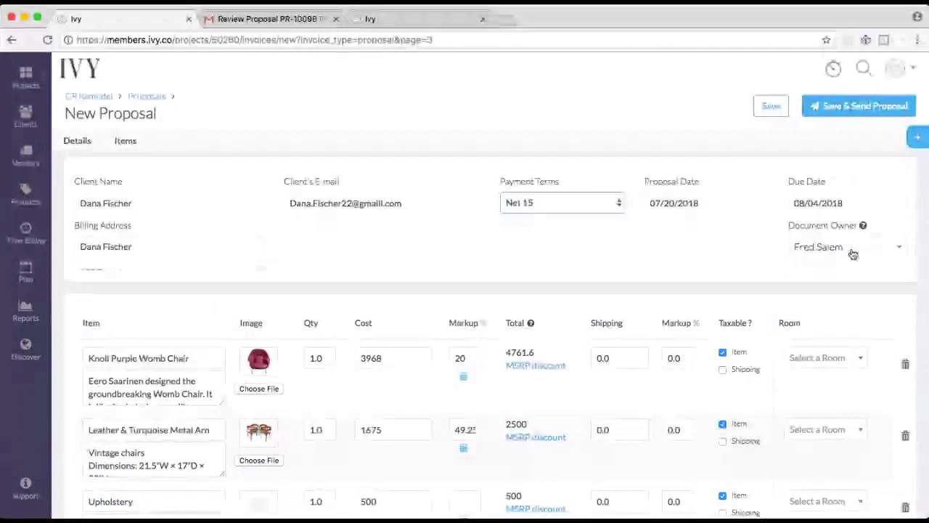
pyautogui.click(835, 249)
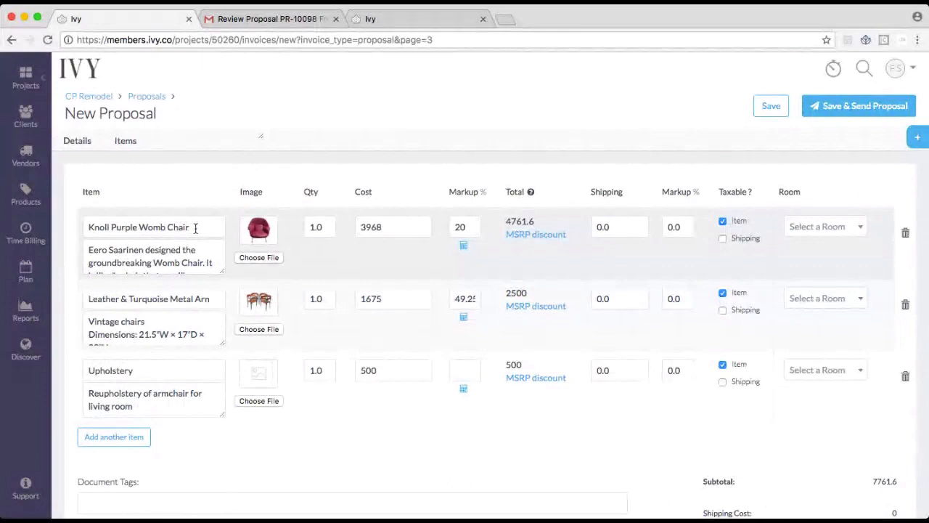
# - Try renaming the Knoll Purple Womb Chair line item to "Armchair" and restore its original product name
pyautogui.click(196, 228)
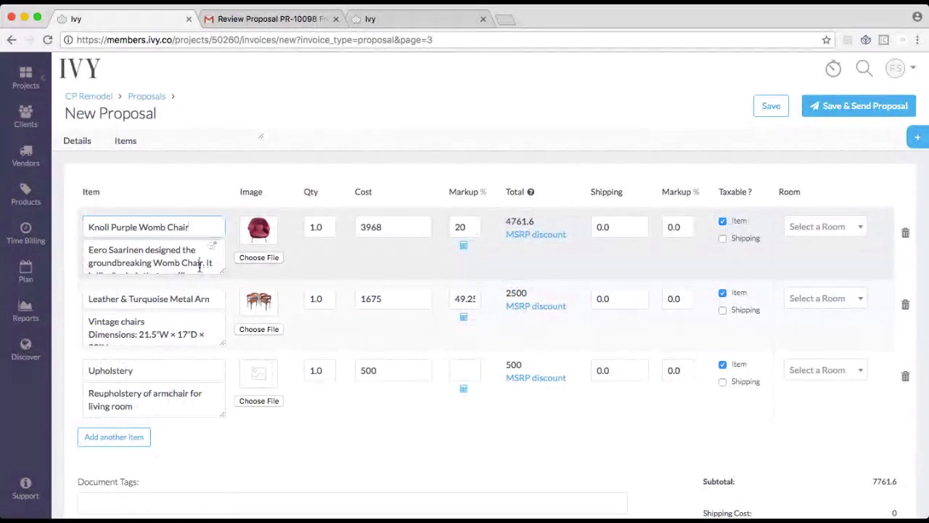
pyautogui.click(471, 227)
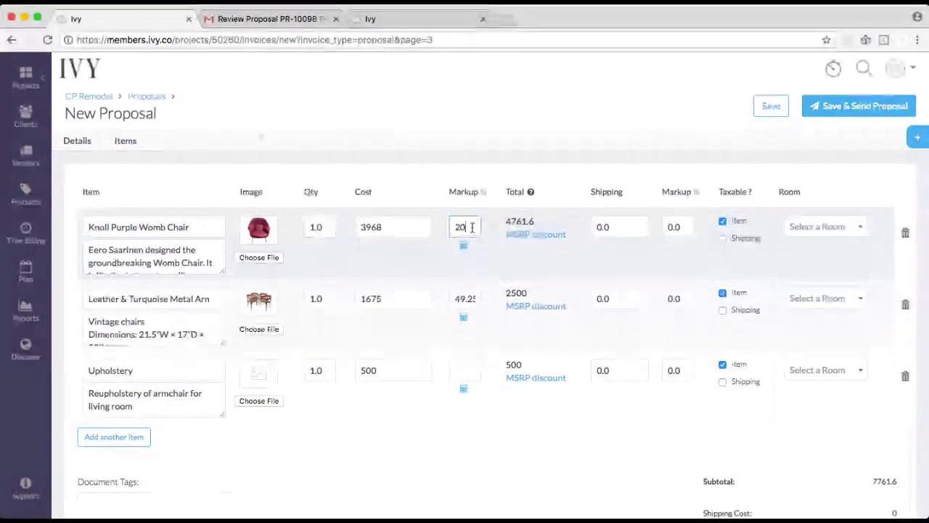
pyautogui.write('.')
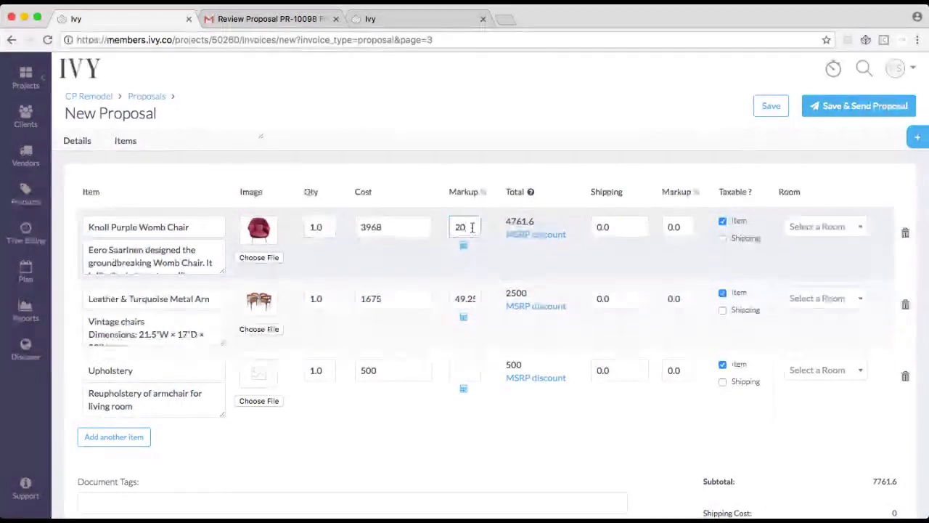
pyautogui.click(204, 228)
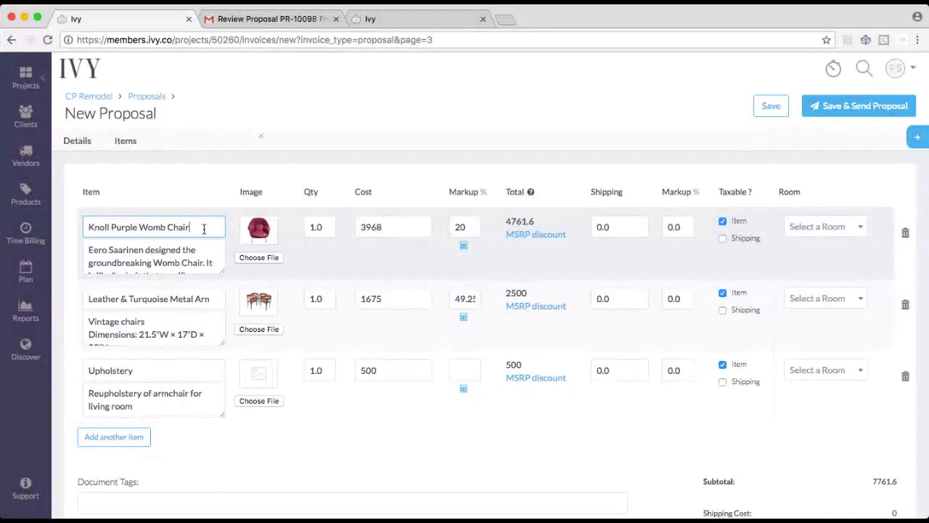
pyautogui.moveTo(204, 229); pyautogui.dragTo(83, 225)
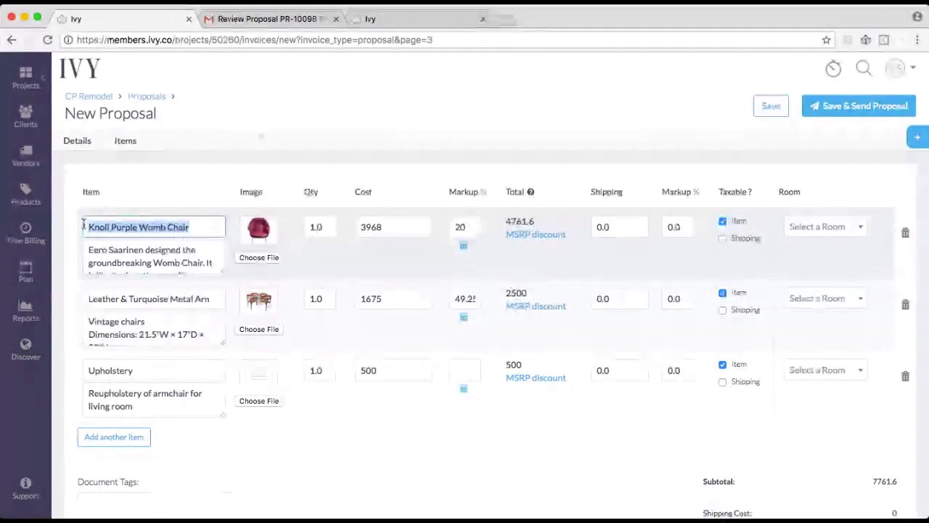
pyautogui.write('A')
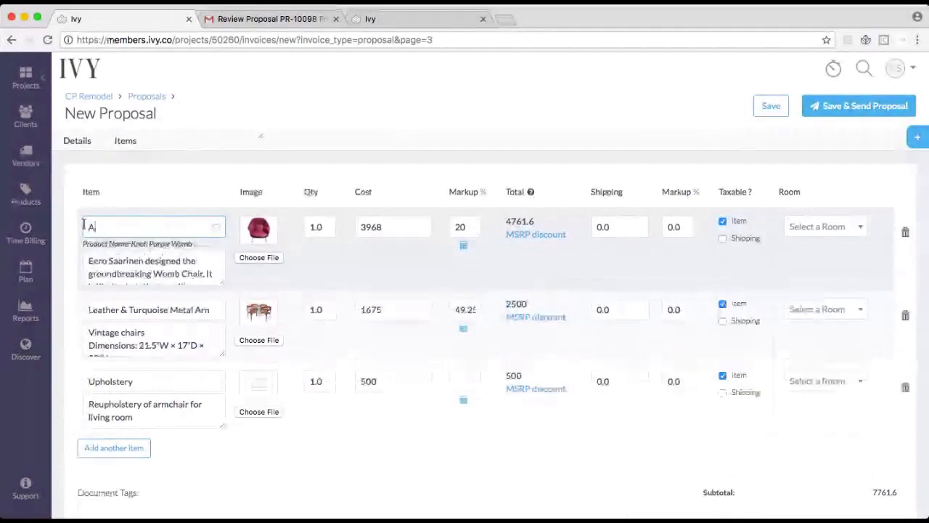
pyautogui.write('rmchair')
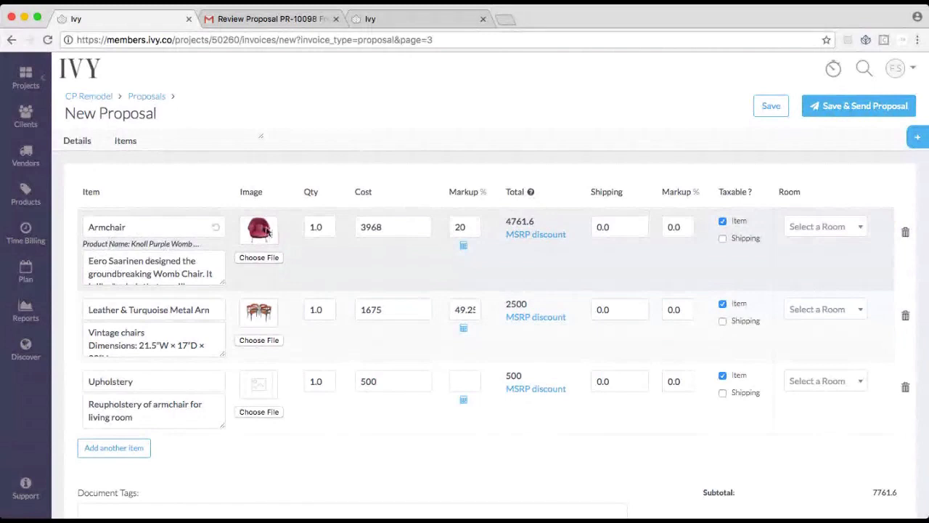
pyautogui.click(216, 229)
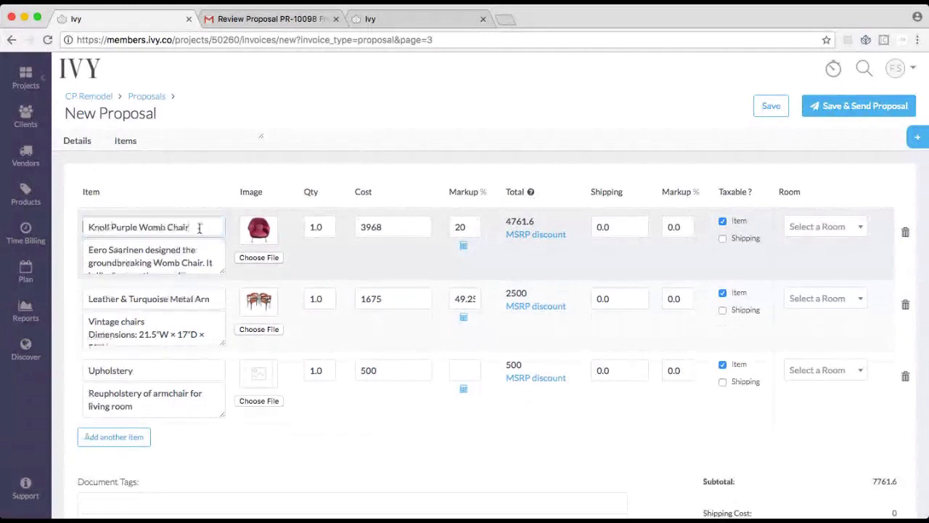
# - Rename the Knoll Purple Womb Chair line item to "Armchair" and look through its description text
pyautogui.moveTo(185, 227); pyautogui.dragTo(85, 227)
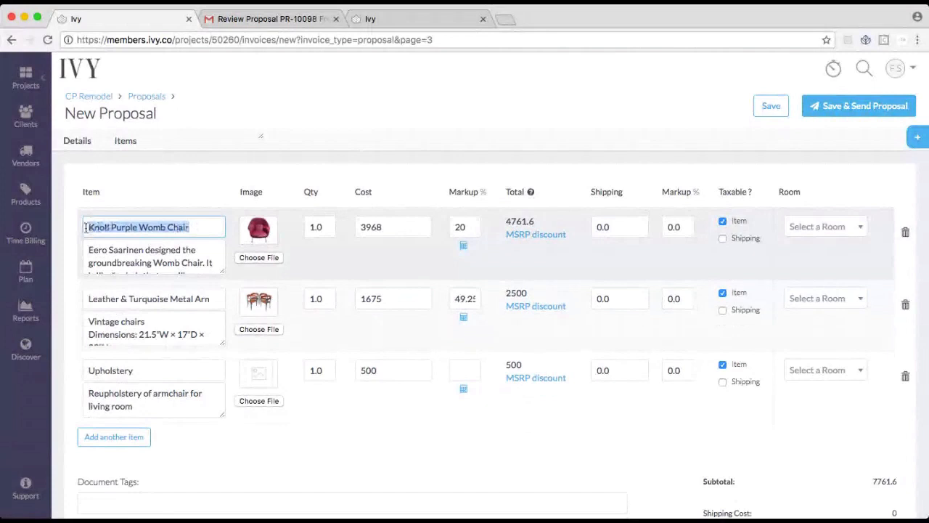
pyautogui.write('Armchair')
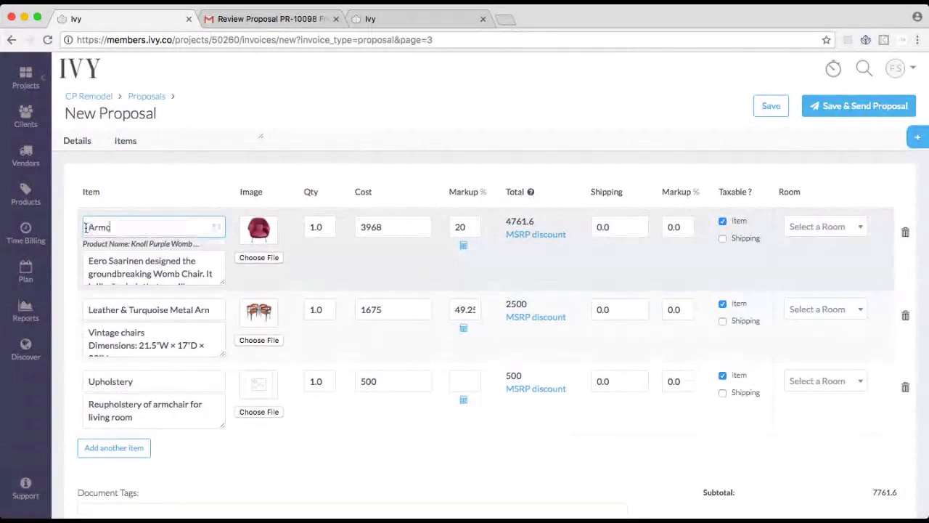
pyautogui.click(141, 269)
pyautogui.scroll(-3, 145, 268)
pyautogui.scroll(3, 148, 270)
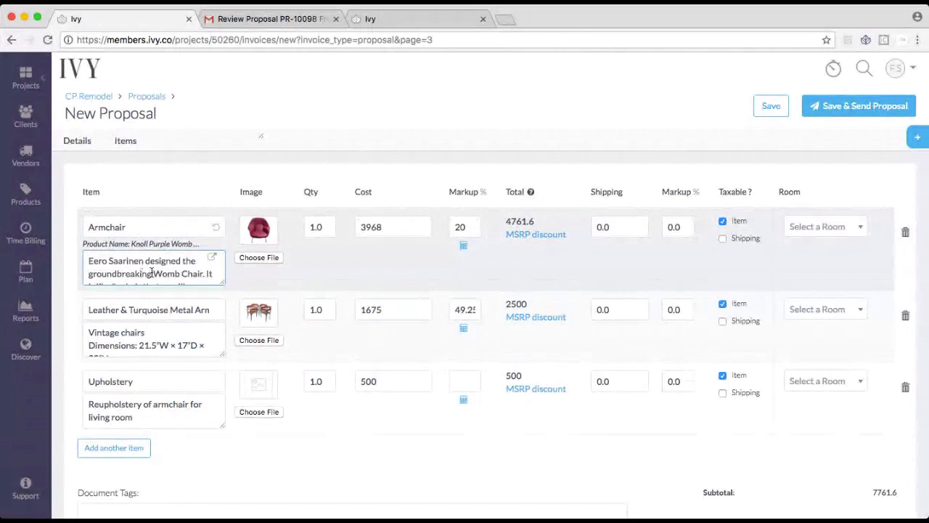
pyautogui.scroll(-2, 151, 272)
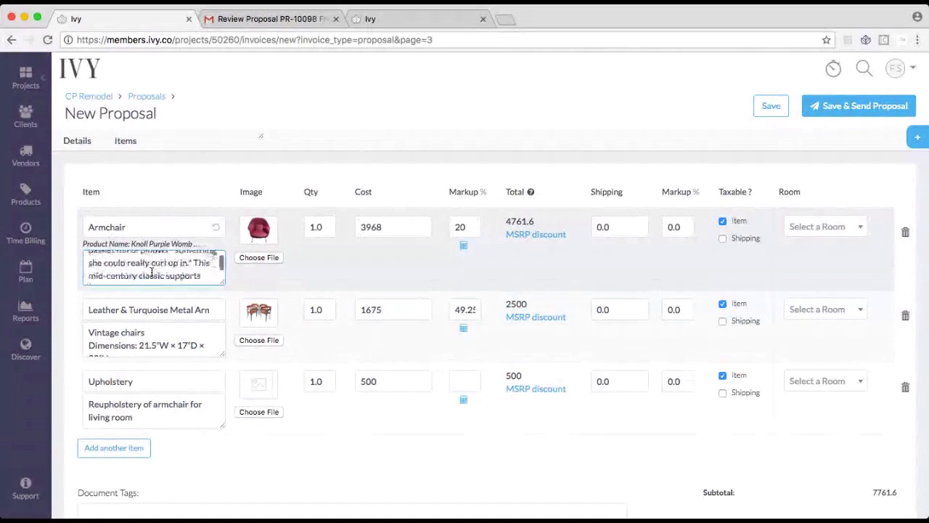
# - Replace the Armchair line item's description with "Armchair for living room." and save it
pyautogui.click(152, 271)
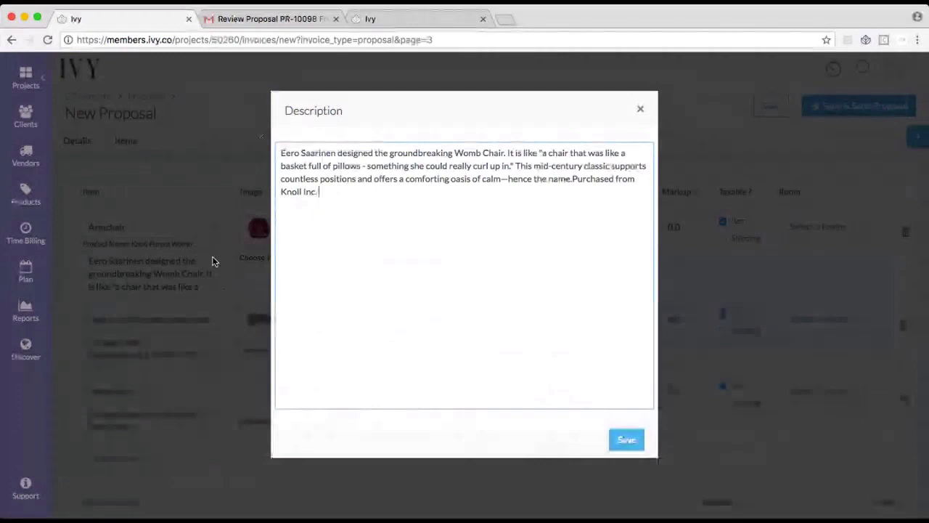
pyautogui.hotkey('shift', 'Up')
pyautogui.hotkey('shift', 'Up')
pyautogui.hotkey('shift', 'Up')
pyautogui.hotkey('shift', 'Up')
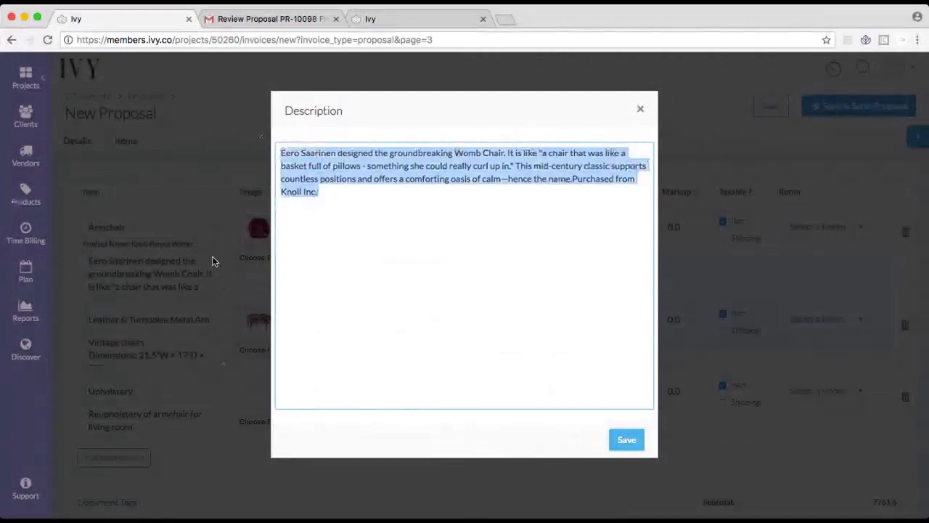
pyautogui.write('Armchair fo')
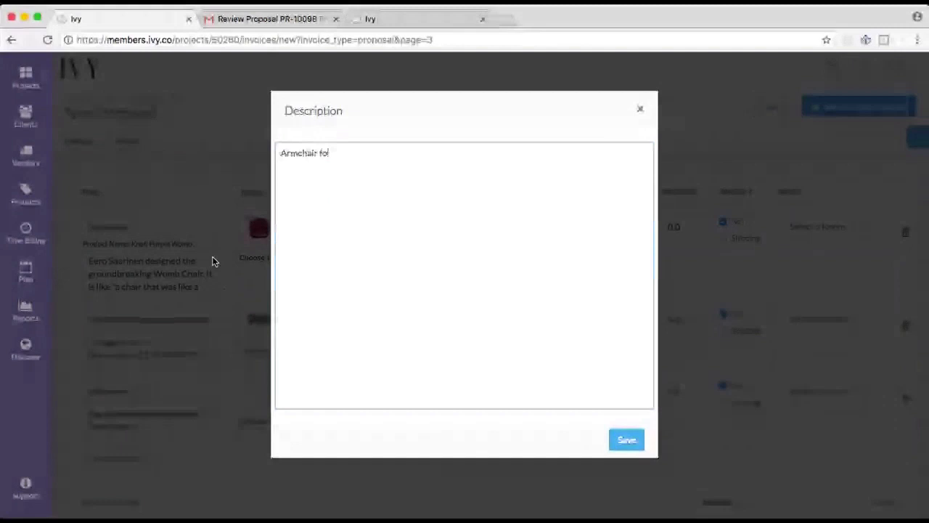
pyautogui.write('r living room.')
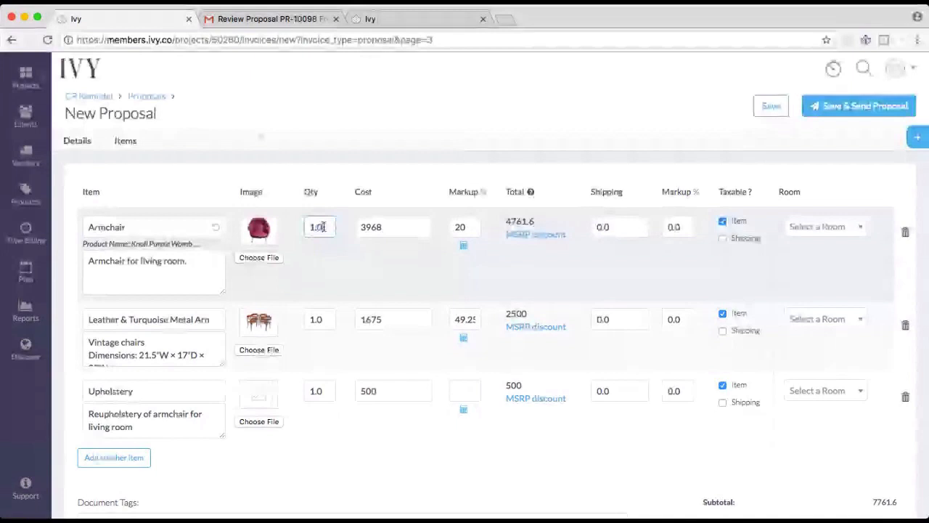
# - Set the Armchair line item's markup to 30%
pyautogui.click(474, 225)
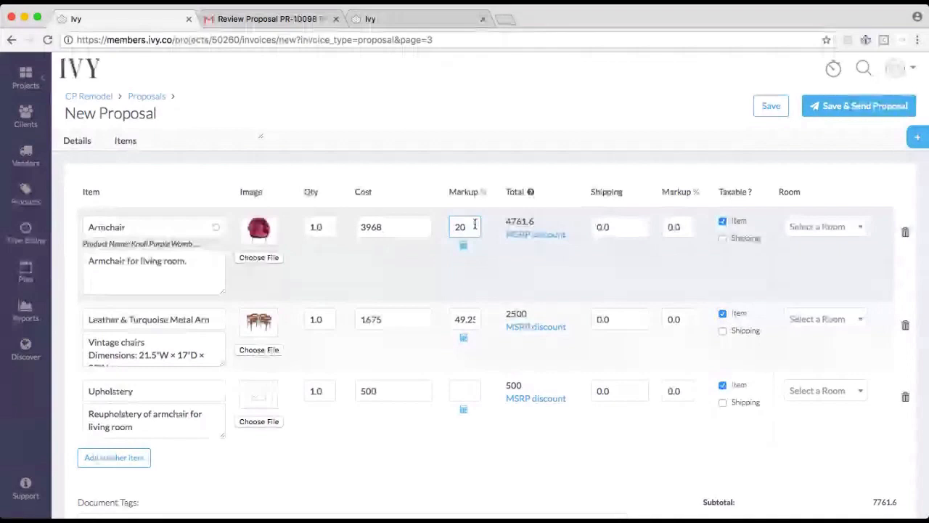
pyautogui.press('BackSpace')
pyautogui.press('BackSpace')
pyautogui.write('30')
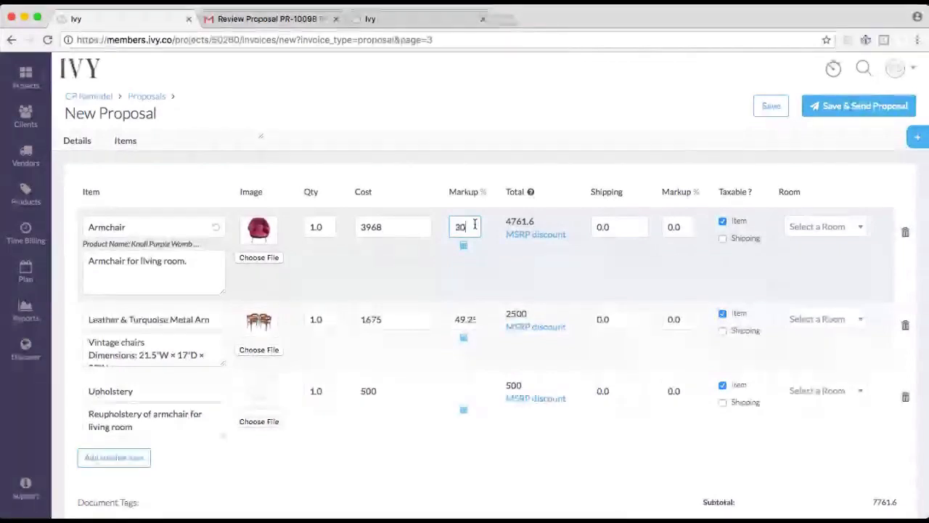
pyautogui.click(452, 206)
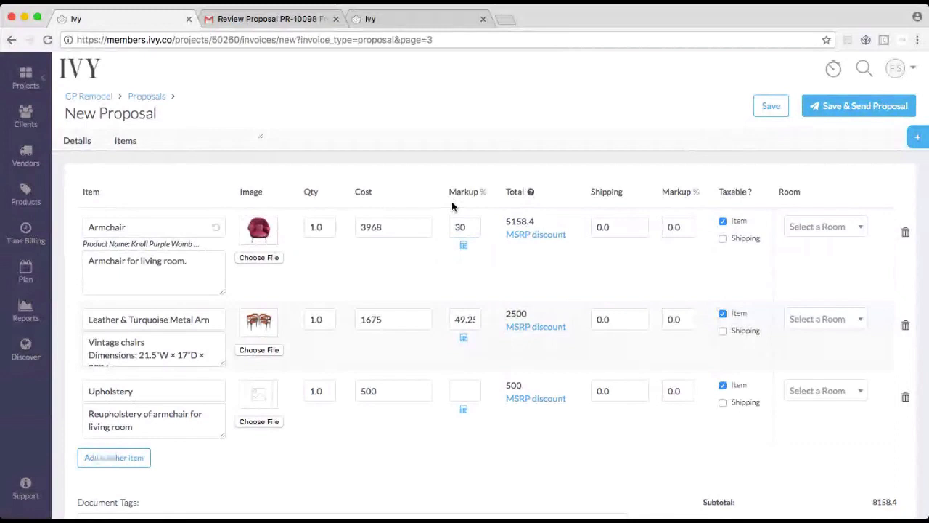
# - Calculate the Armchair's markup for a total of 5500 and show a discount based on an MSRP of 5700 per unit
pyautogui.click(463, 245)
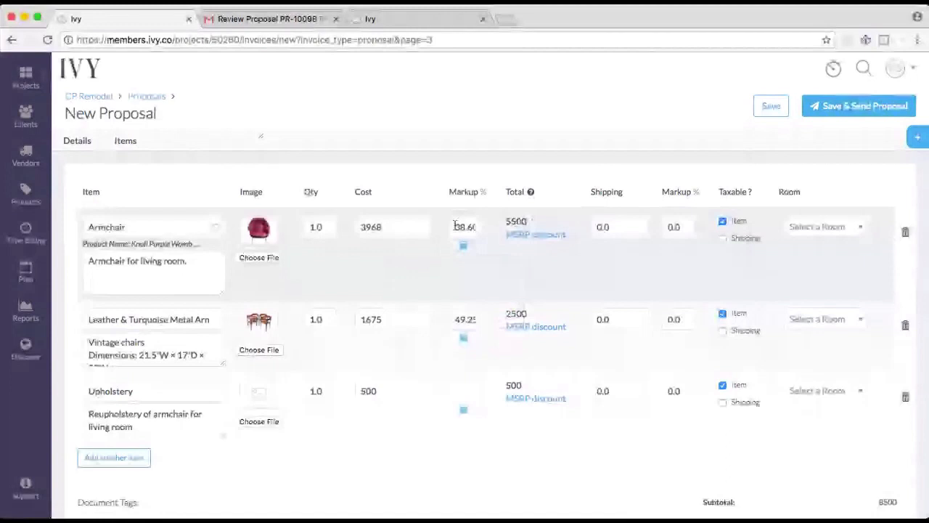
pyautogui.click(455, 226)
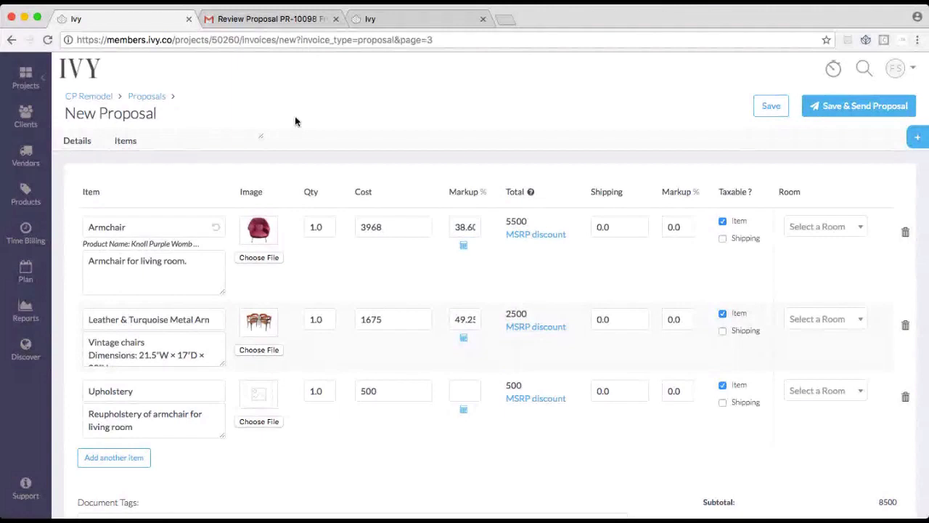
pyautogui.click(524, 235)
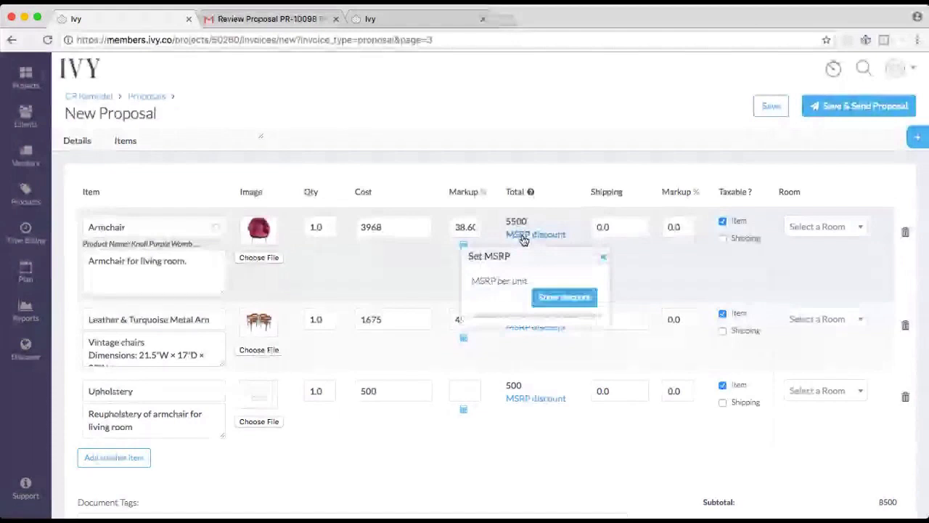
pyautogui.click(500, 299)
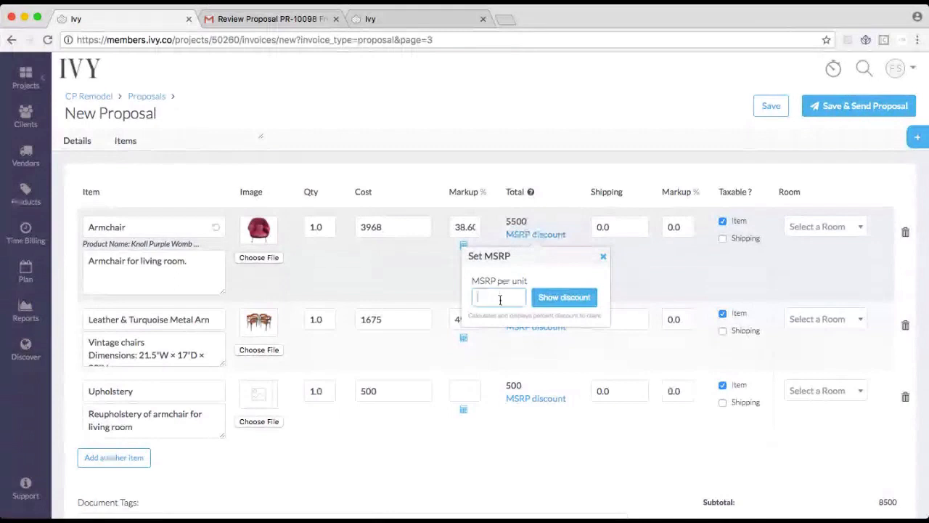
pyautogui.write('5700')
pyautogui.press('Return')
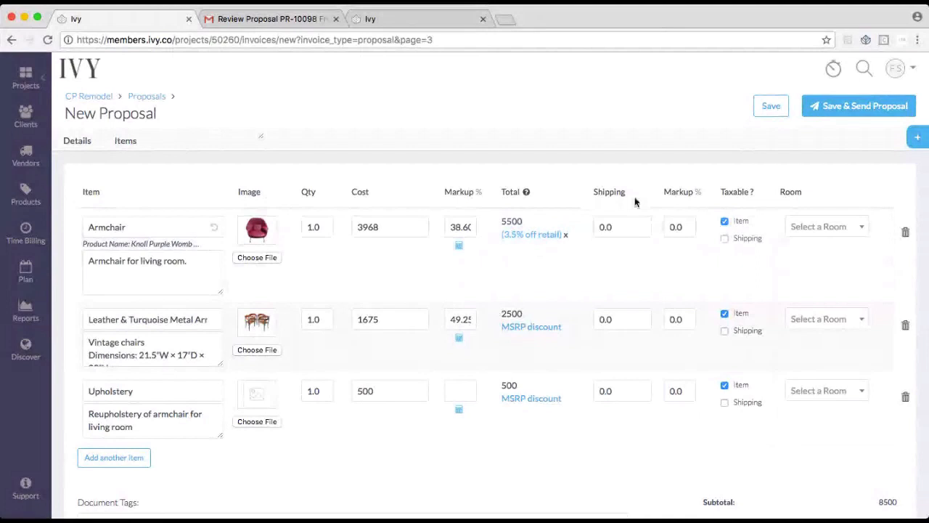
# - Set the Armchair line item's shipping cost to 150 with a shipping markup of 10%
pyautogui.click(619, 227)
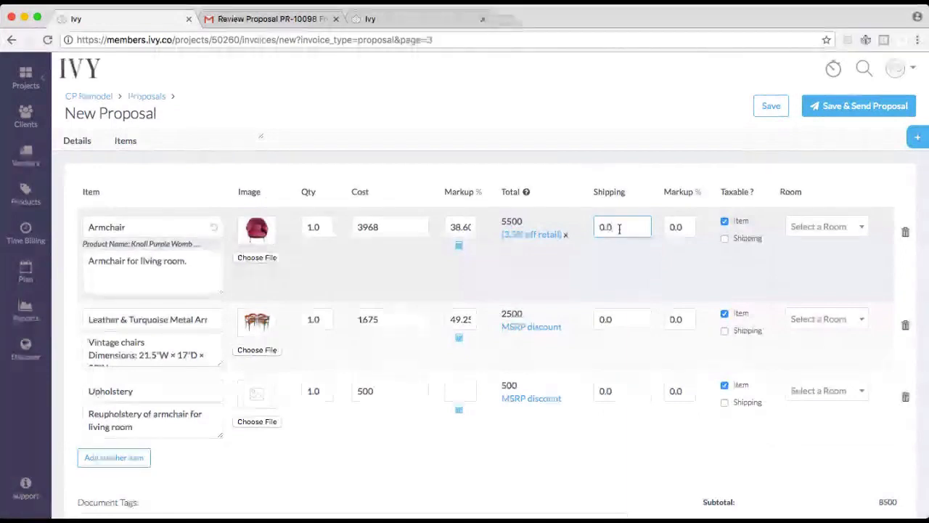
pyautogui.write('150')
pyautogui.click(678, 227)
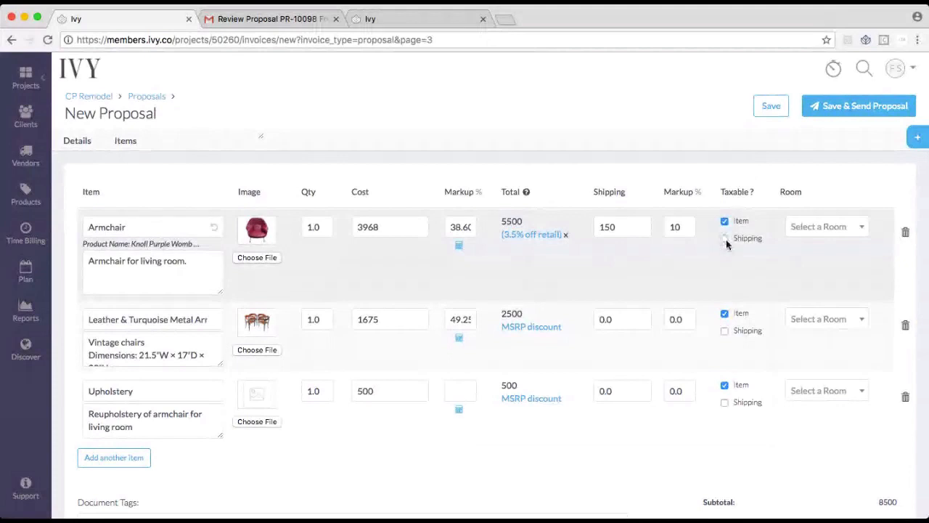
# - Add a new room named "Living Room" and assign it to the Armchair line item
pyautogui.click(827, 231)
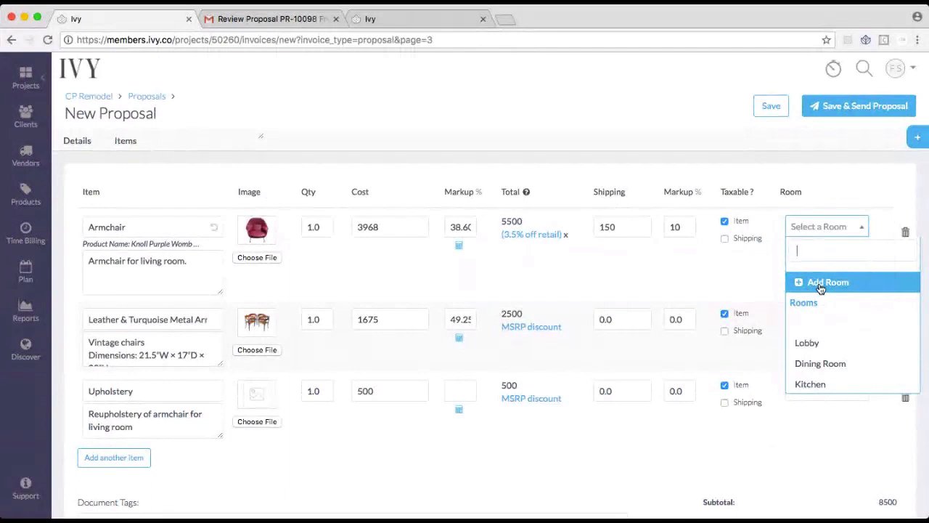
pyautogui.scroll(-2, 815, 337)
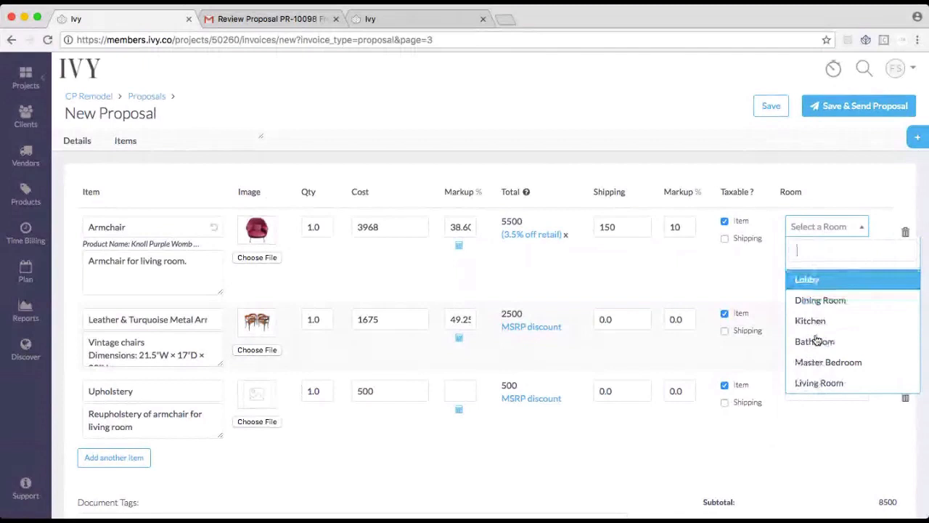
pyautogui.click(817, 341)
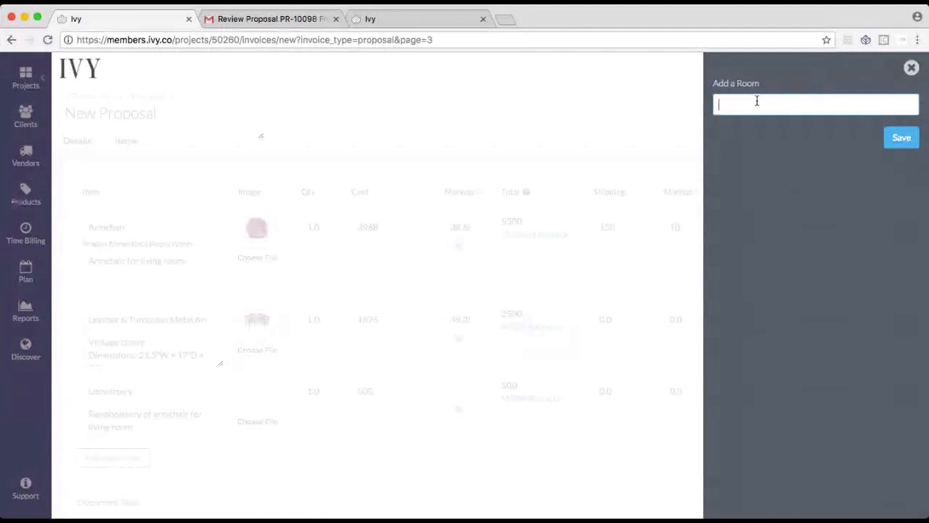
pyautogui.write('Living Room')
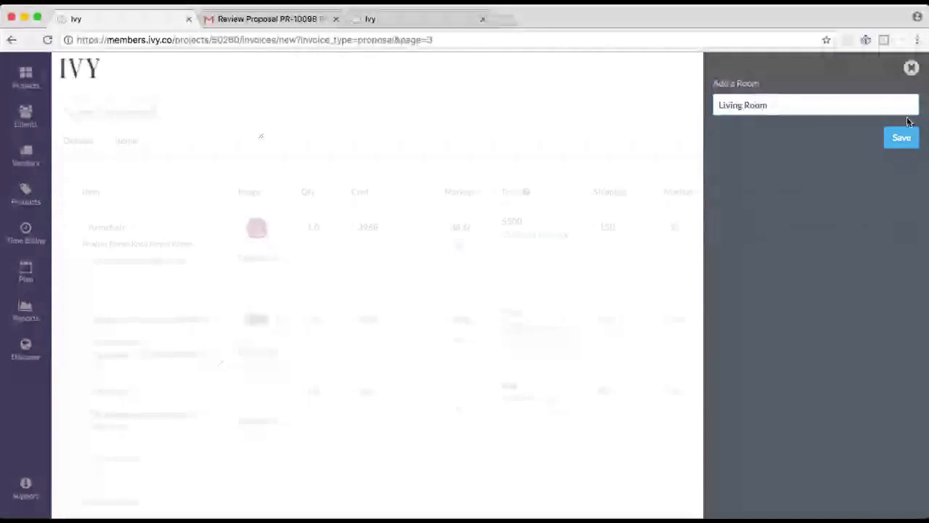
pyautogui.click(901, 137)
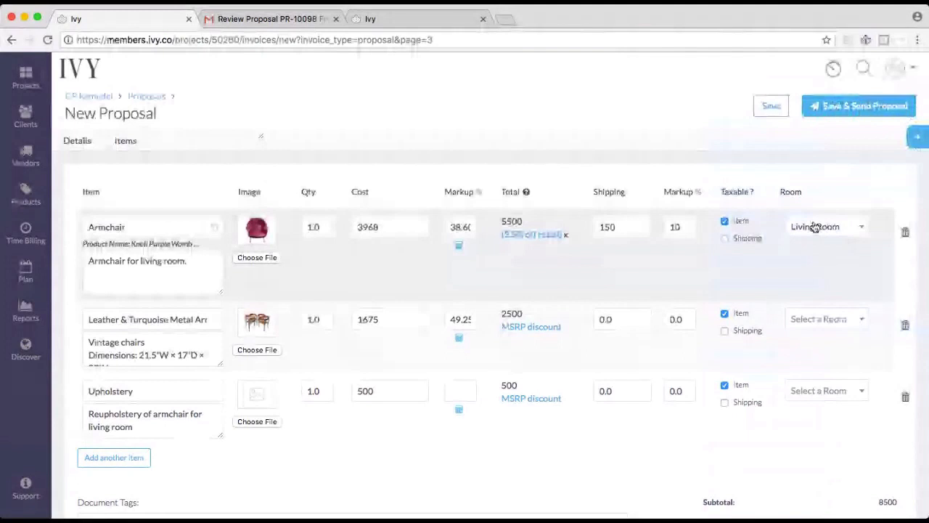
# - Set the Upholstery line item's markup to 10% and assign it to the Living Room
pyautogui.scroll(-2, 465, 311)
pyautogui.click(465, 310)
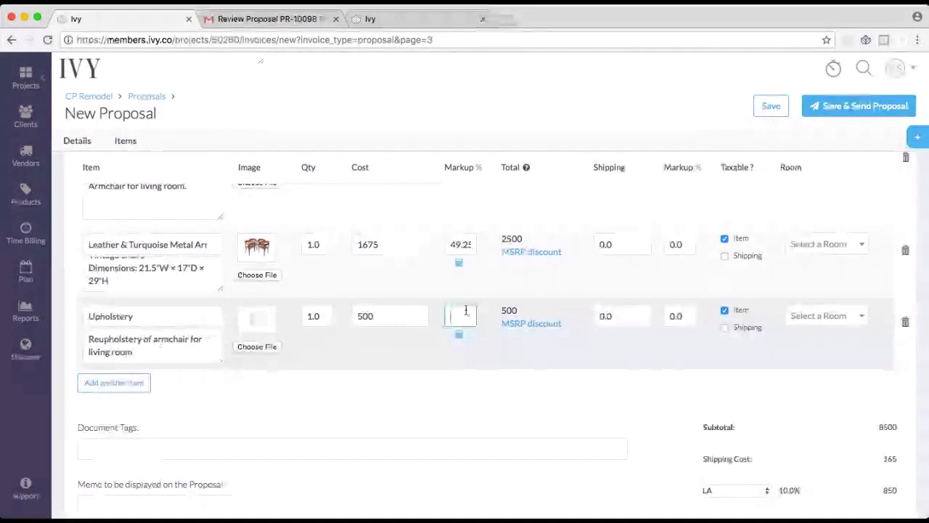
pyautogui.write('10')
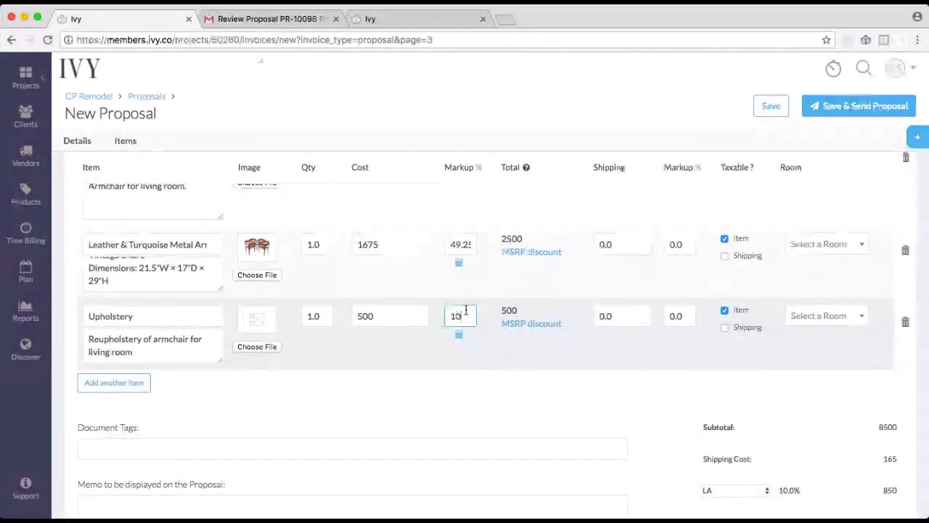
pyautogui.click(490, 411)
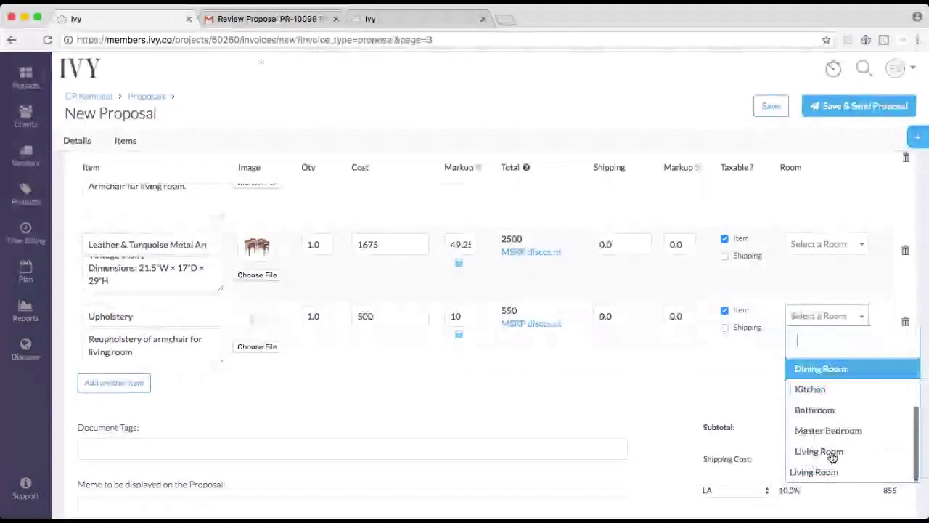
pyautogui.click(819, 452)
# - Look at the project's draft products available for adding to the proposal
pyautogui.scroll(-2, 105, 298)
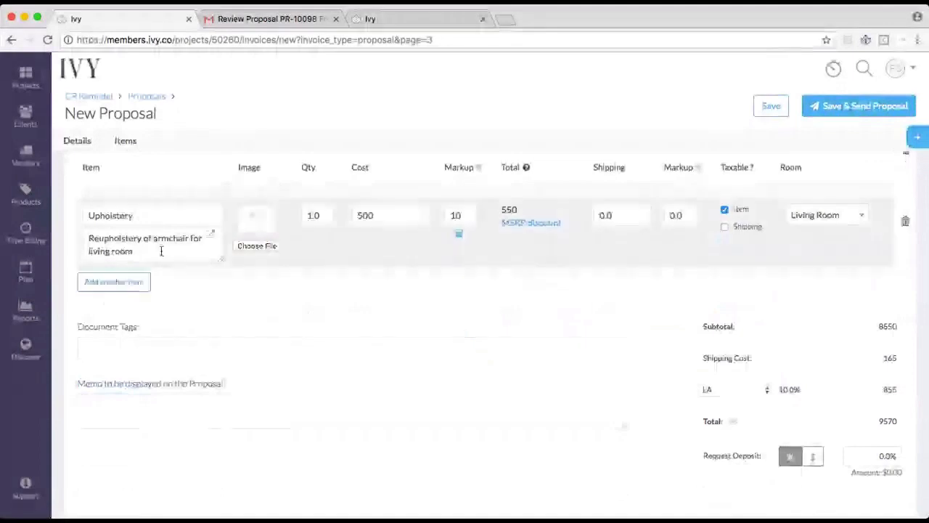
pyautogui.click(920, 136)
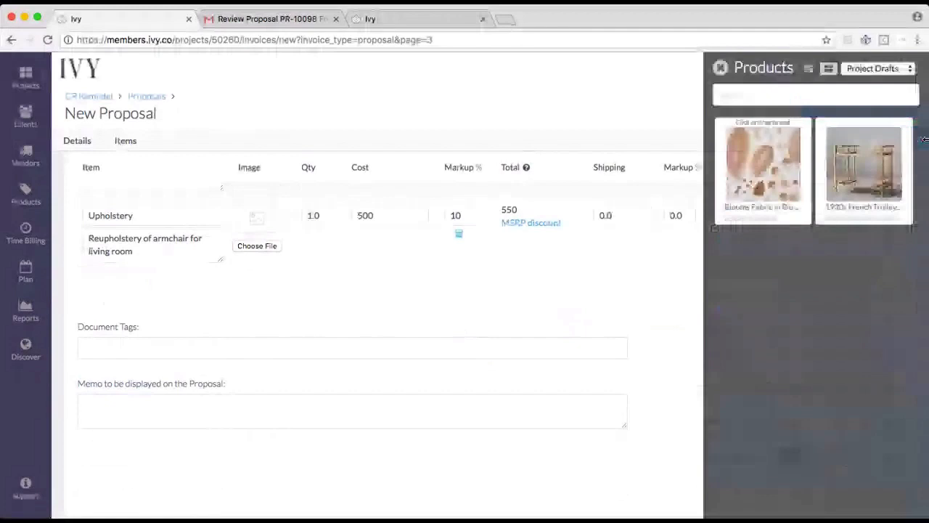
pyautogui.click(720, 68)
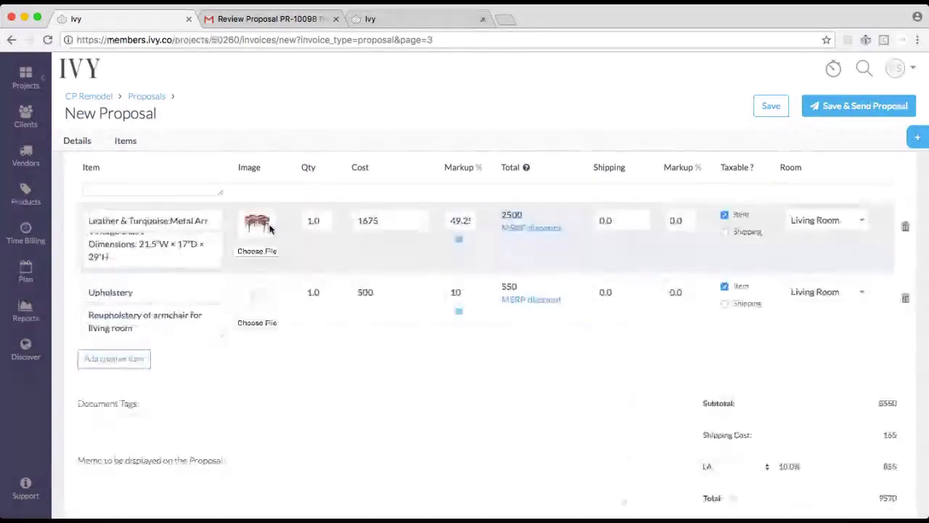
# - Tag the proposal with "LIVING ROOM FURNITURE" and "Custom armchair"
pyautogui.scroll(-2, 194, 352)
pyautogui.click(162, 351)
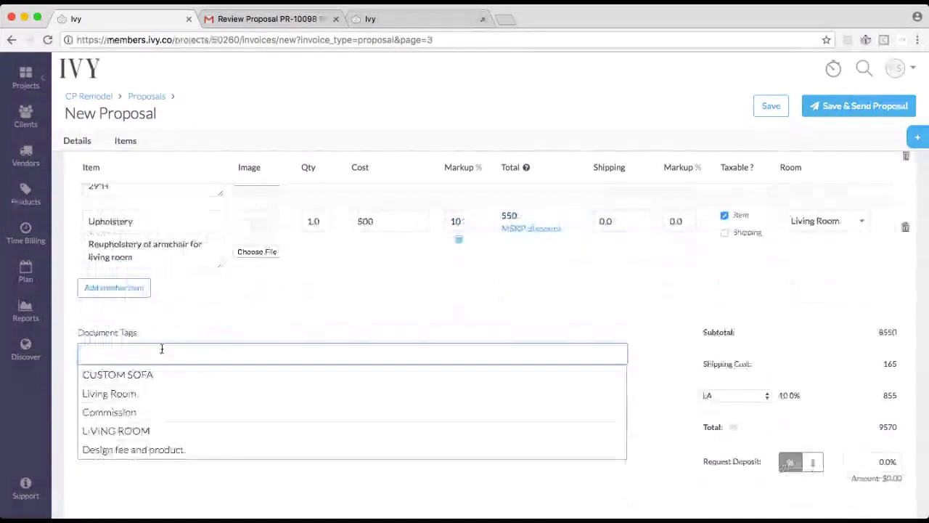
pyautogui.write('LIVING')
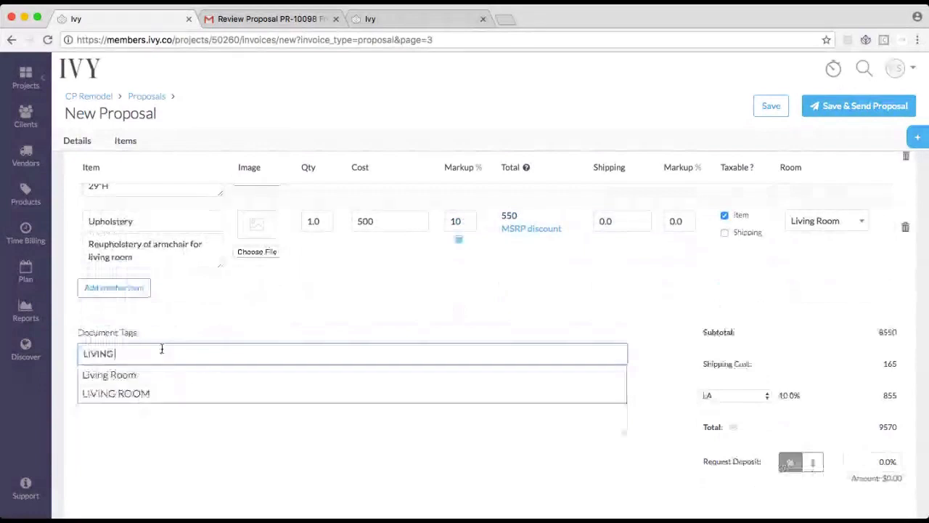
pyautogui.write(' ROOM FURNIT')
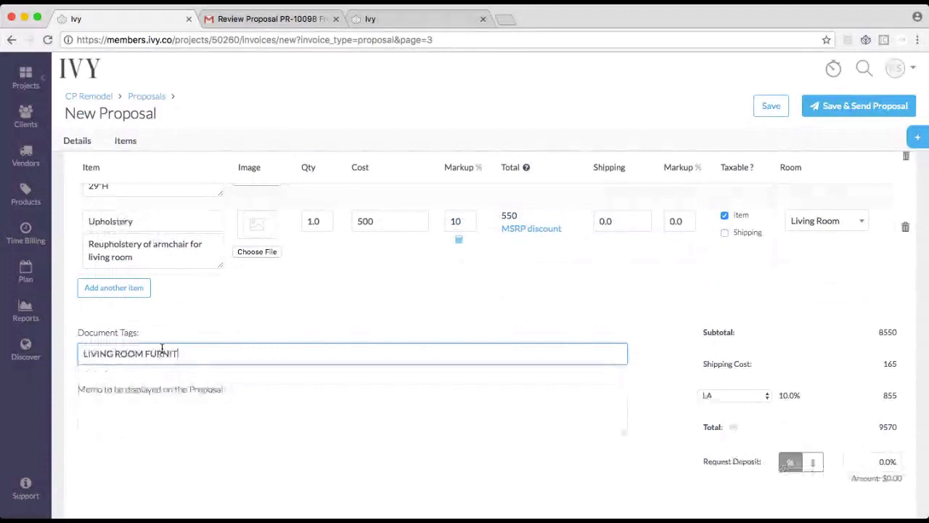
pyautogui.write('URE')
pyautogui.click(167, 331)
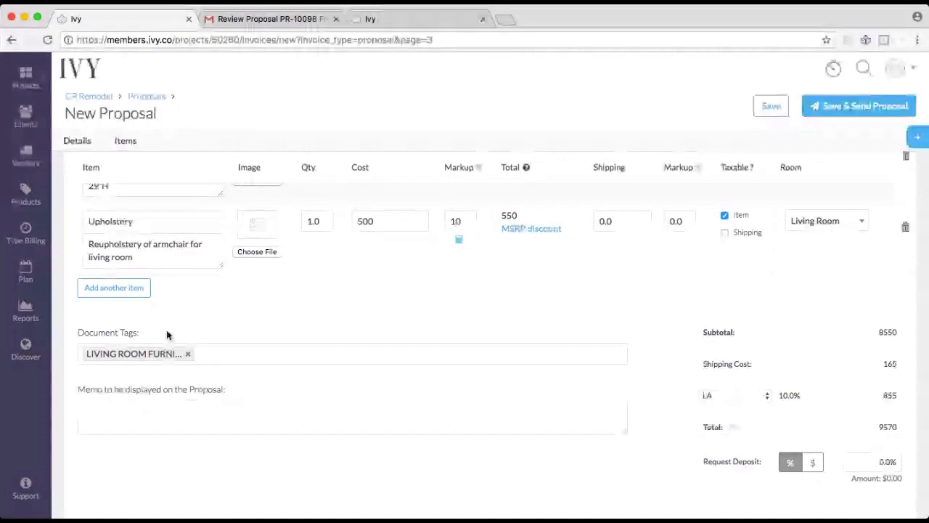
# - Enter the proposal memo "No returns on custom items. Sales tax and shipping to be collected at final invoice."
pyautogui.moveTo(167, 335); pyautogui.dragTo(233, 392)
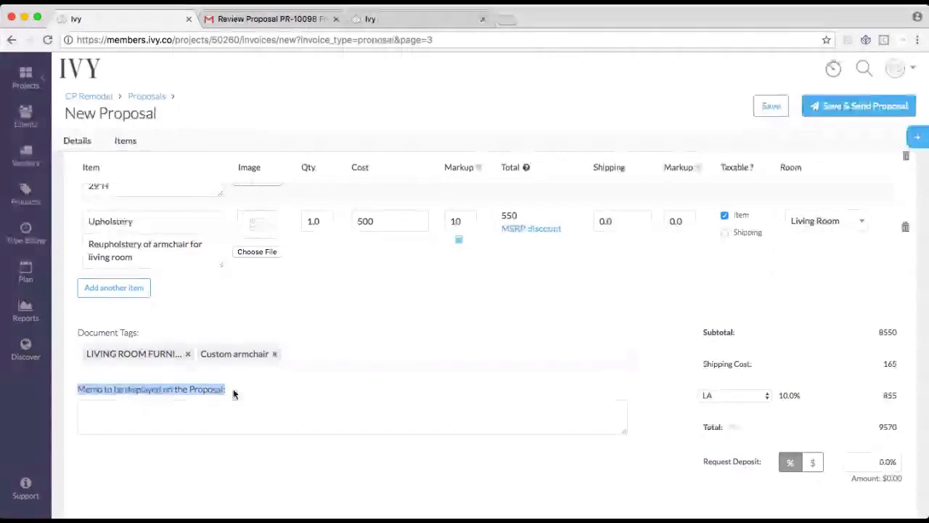
pyautogui.click(233, 392)
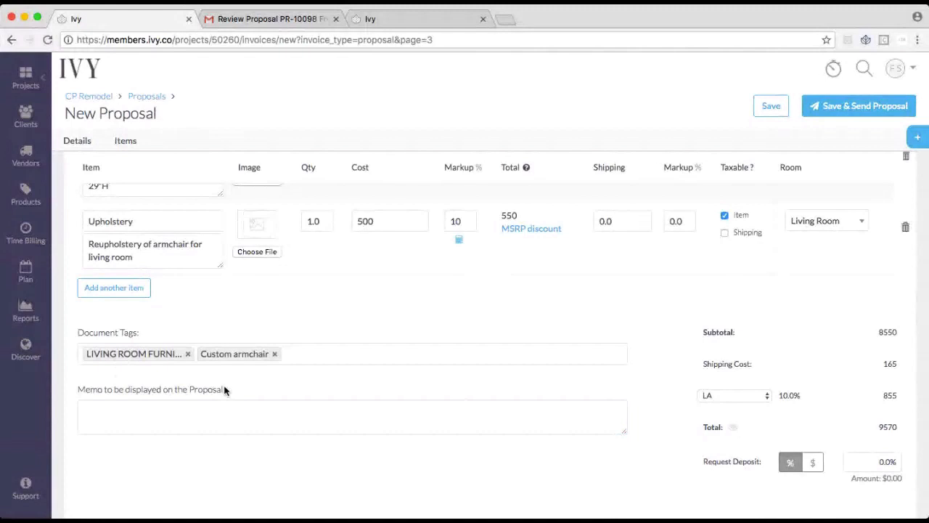
pyautogui.click(120, 402)
pyautogui.write('No returns on custom items. Sales tax and shipping to be collected at final invoice.')
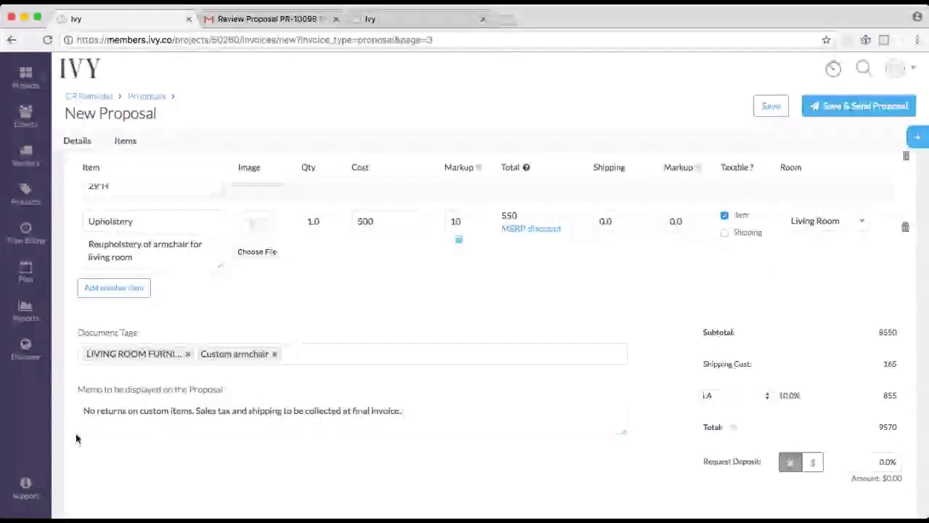
# - Examine the proposal's subtotal, shipping cost, tax, total and deposit section
pyautogui.scroll(2, 787, 363)
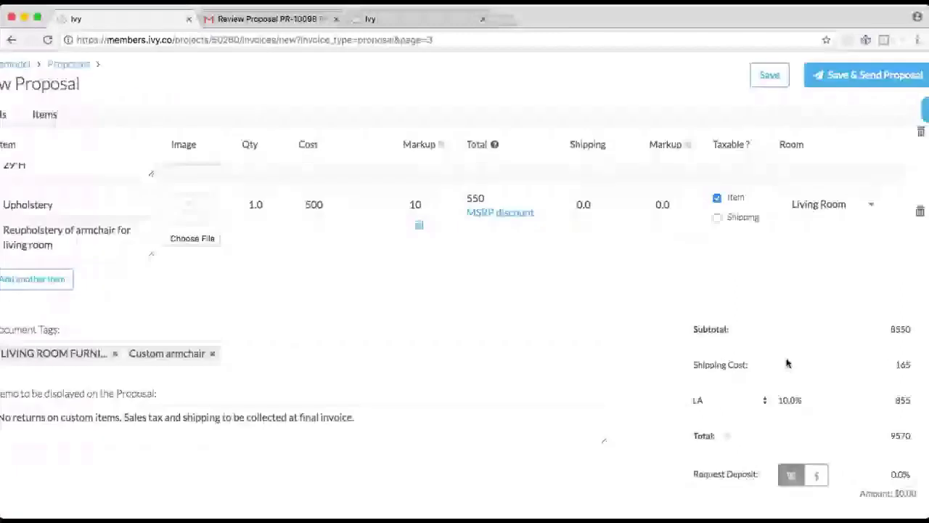
pyautogui.scroll(1, 787, 362)
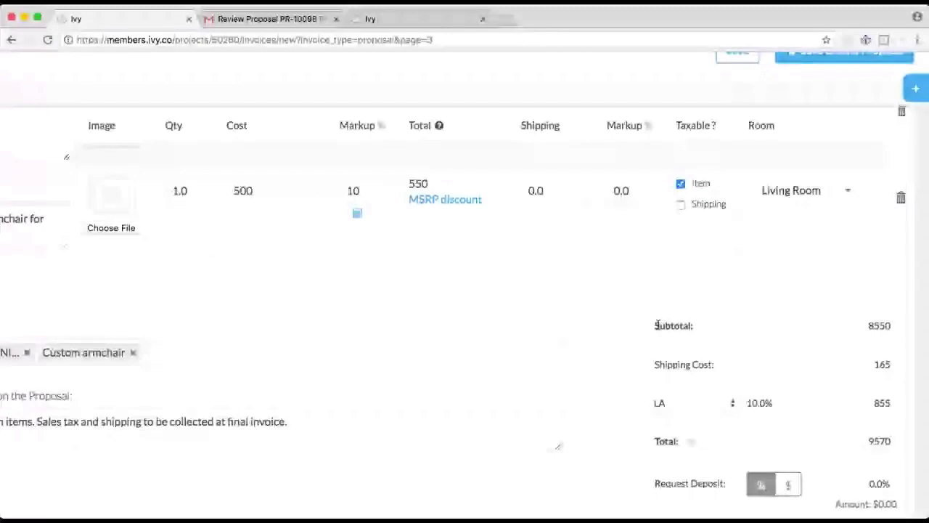
pyautogui.scroll(-1, 657, 324)
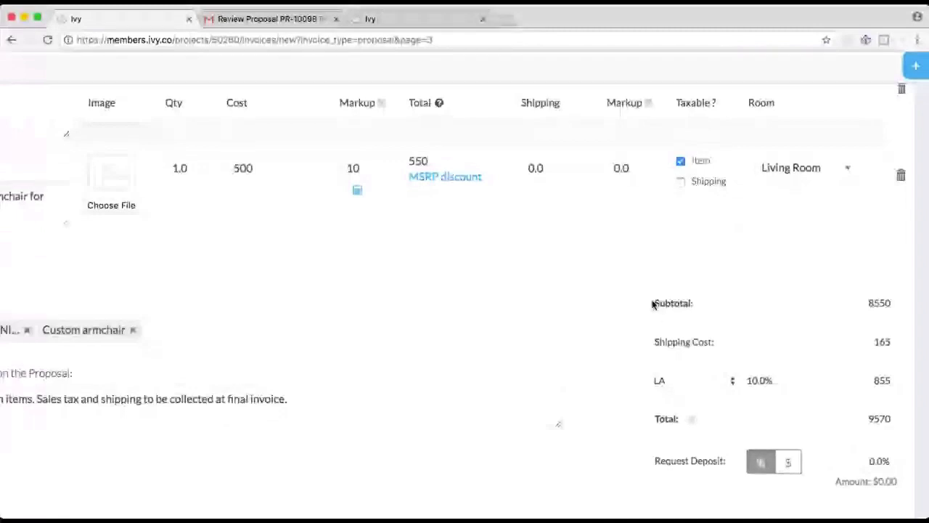
# - Check the subtotal and total lines in the proposal's summary
pyautogui.moveTo(655, 303); pyautogui.dragTo(717, 311)
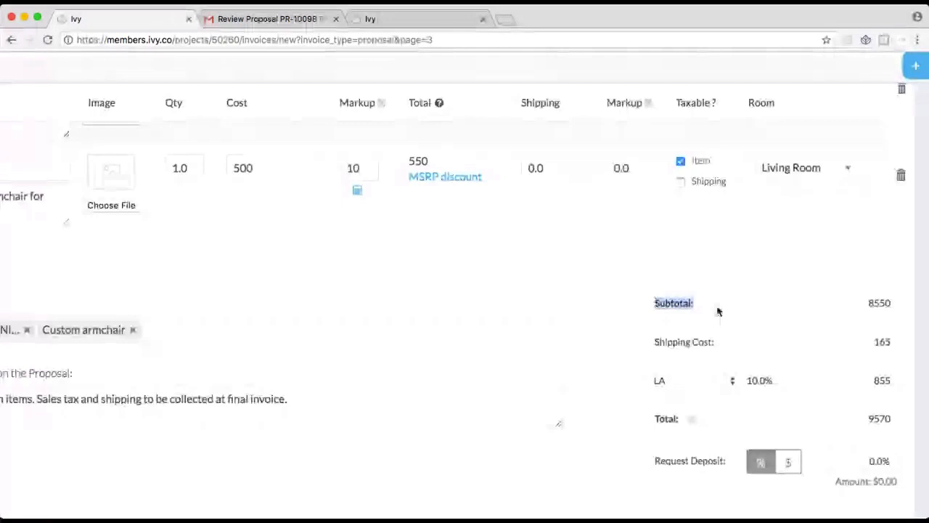
pyautogui.click(771, 315)
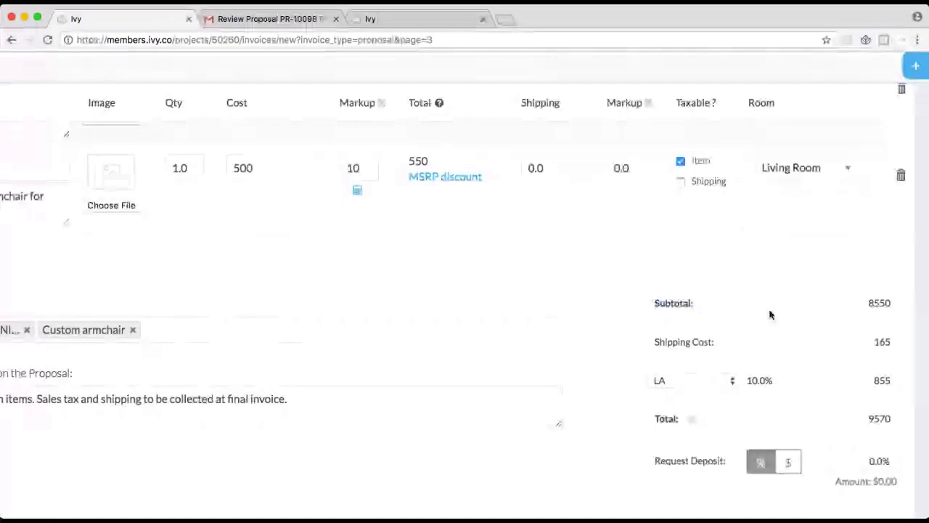
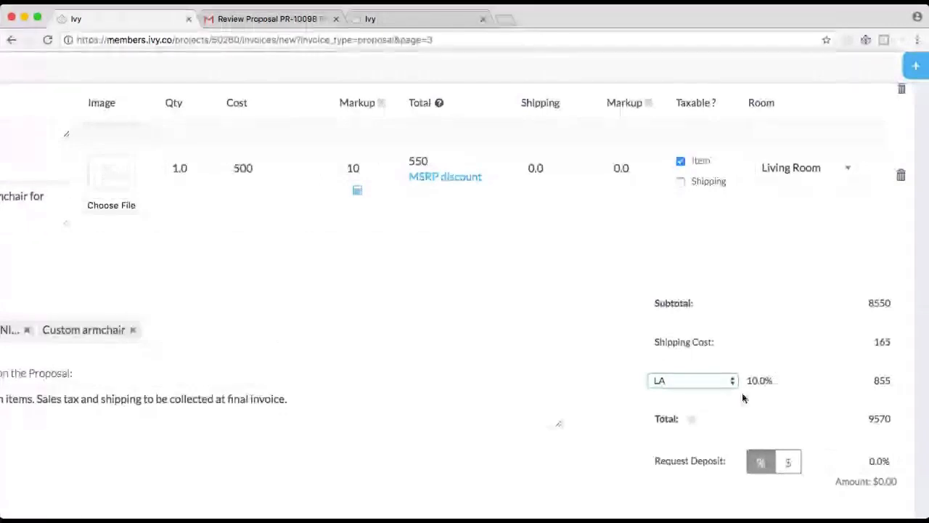
pyautogui.click(690, 421)
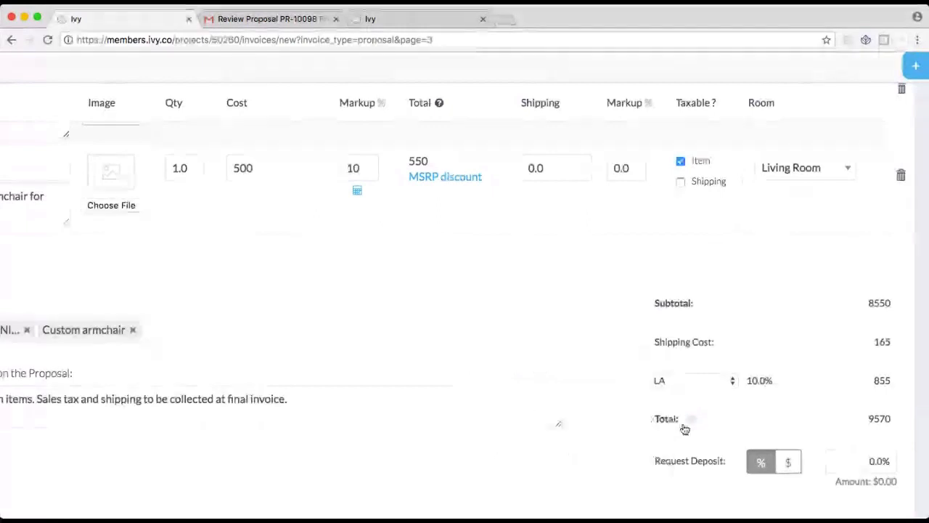
pyautogui.scroll(-1, 685, 429)
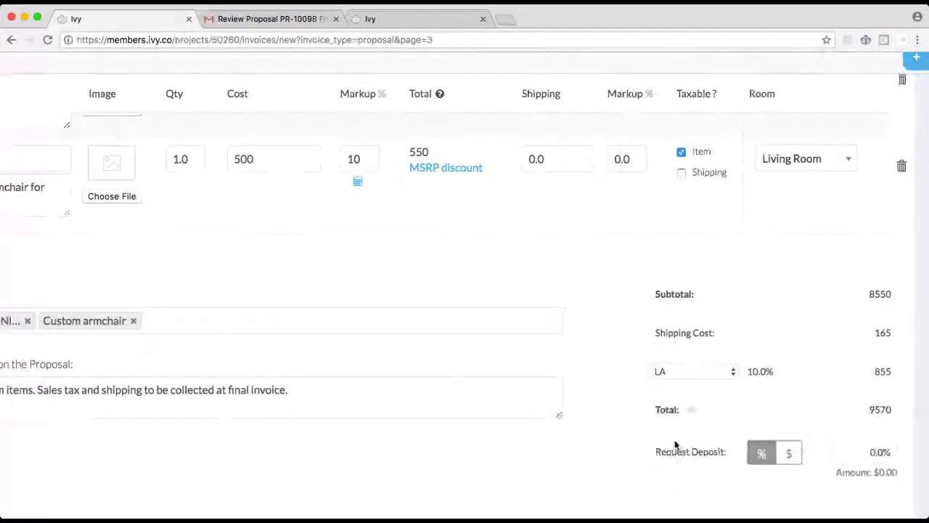
# - Set the proposal's requested deposit to 50%
pyautogui.moveTo(660, 451); pyautogui.dragTo(728, 456)
pyautogui.click(728, 457)
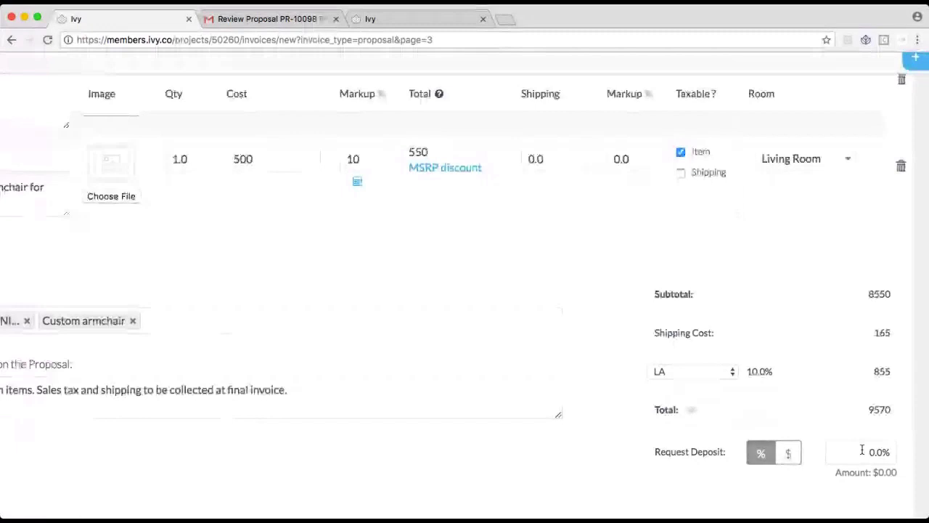
pyautogui.moveTo(862, 449); pyautogui.dragTo(896, 450)
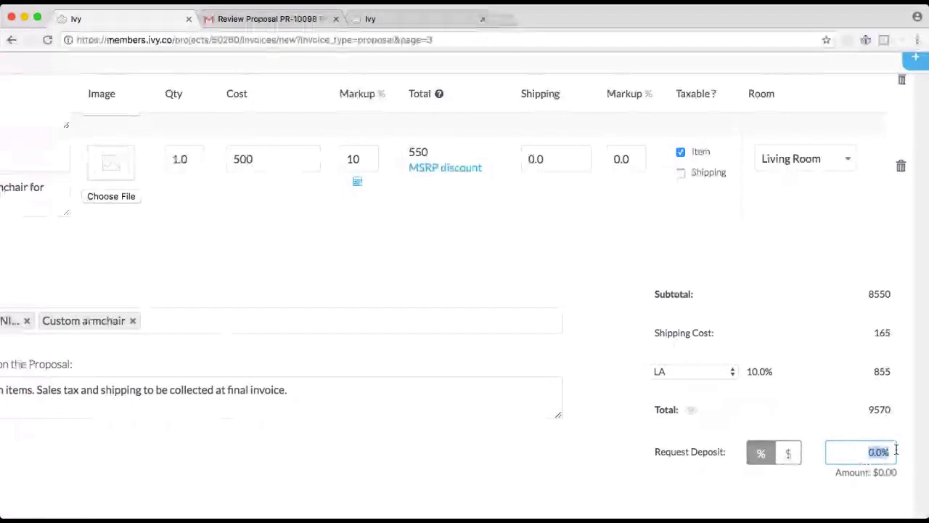
pyautogui.write('50')
pyautogui.press('Tab')
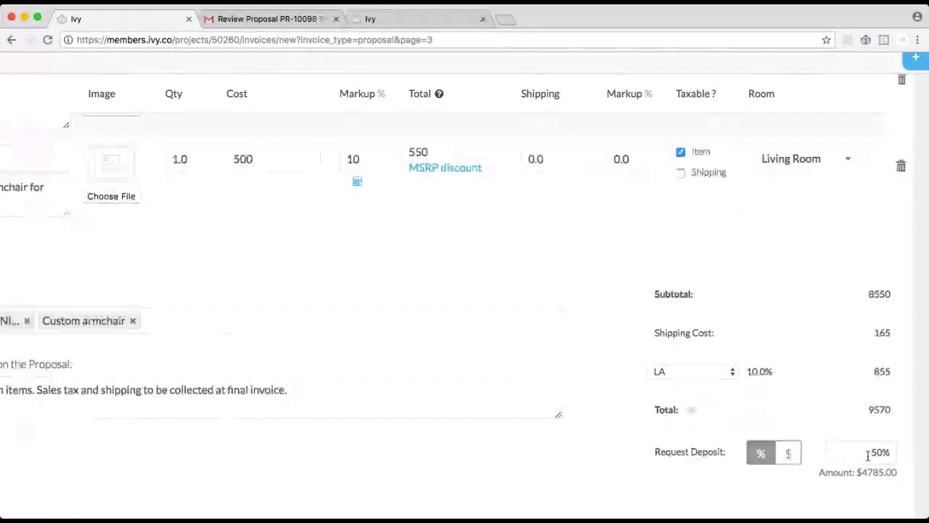
# - Try a fixed deposit of $4000, then restore the 50% deposit and save the proposal
pyautogui.click(790, 452)
pyautogui.moveTo(893, 452); pyautogui.dragTo(881, 452)
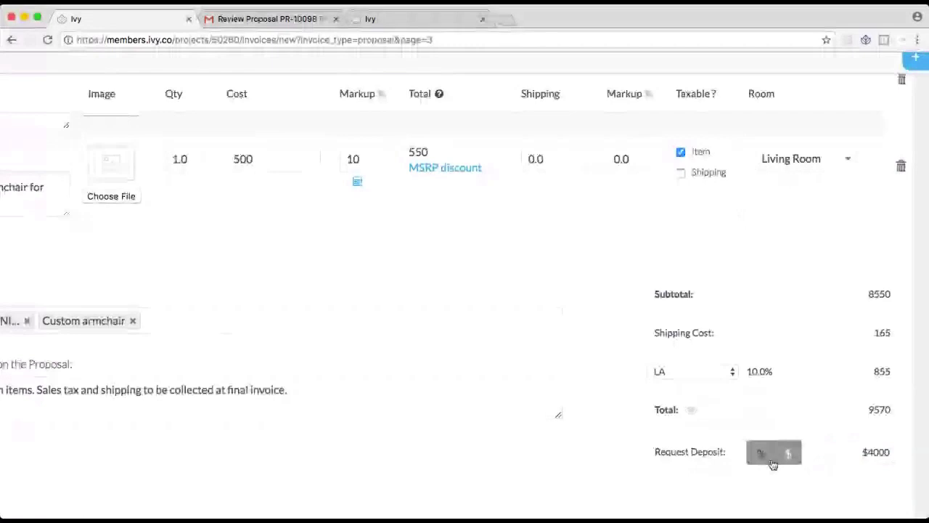
pyautogui.click(771, 460)
pyautogui.click(885, 454)
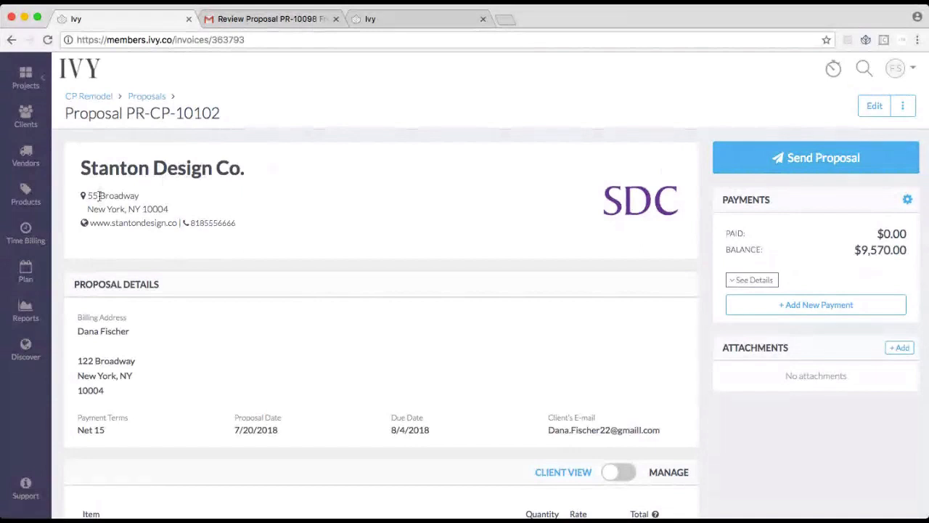
# - Review the saved proposal's details, line items, totals and requested deposit as the client sees them
pyautogui.scroll(-3, 134, 173)
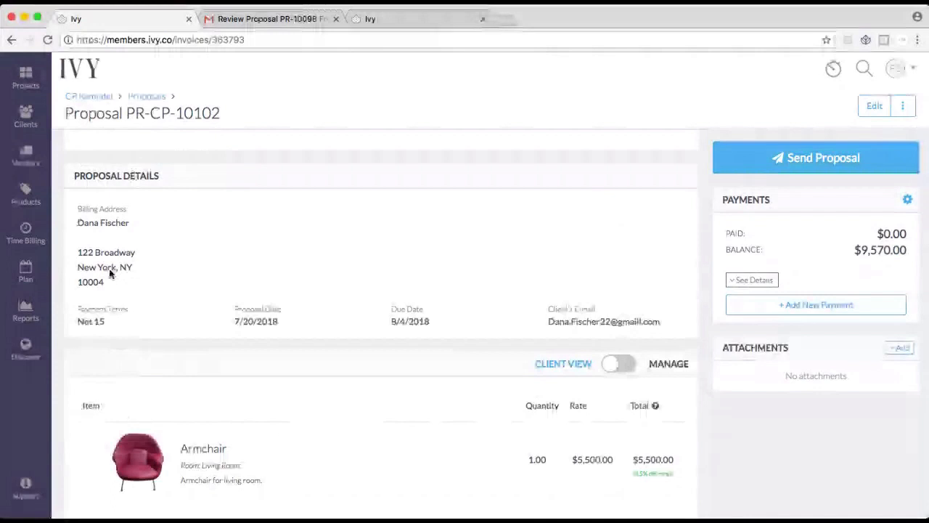
pyautogui.scroll(-5, 664, 389)
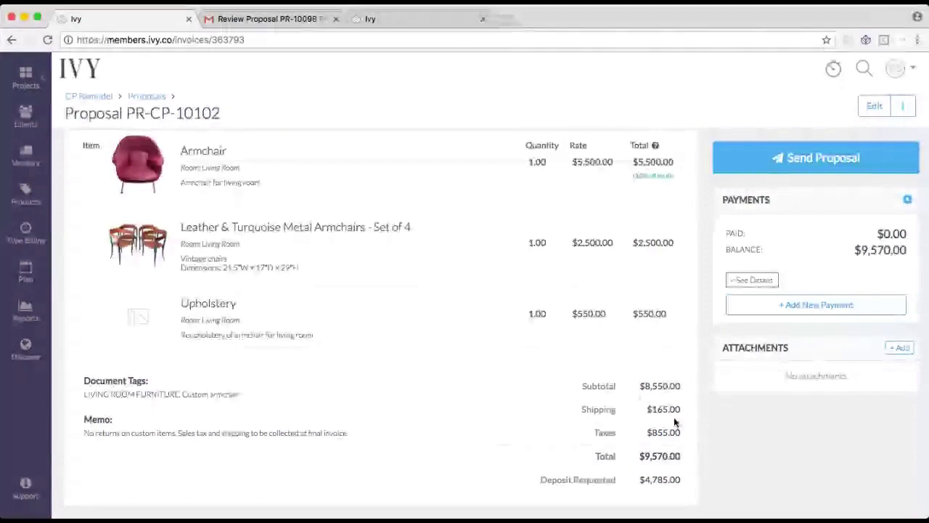
pyautogui.moveTo(685, 464); pyautogui.dragTo(689, 488)
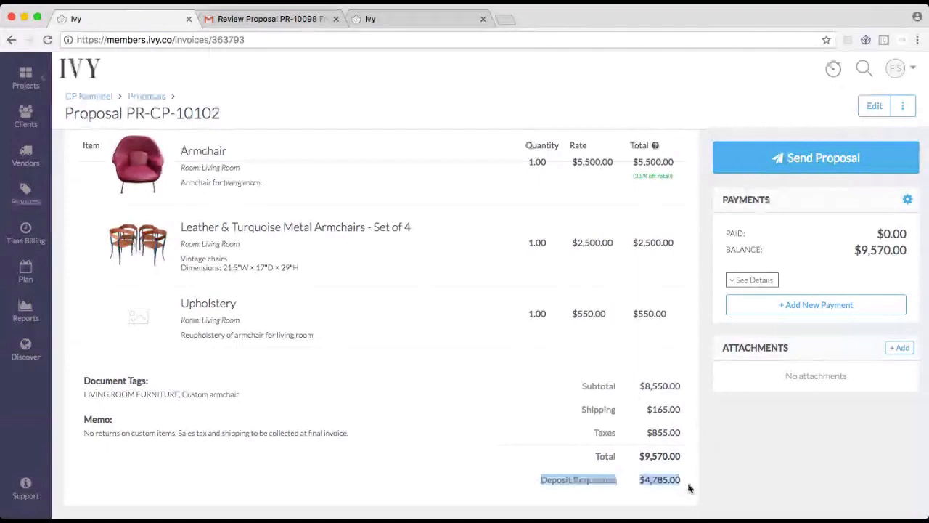
# - Try the option that allows the client to view the markup percent in the proposal's manage view
pyautogui.scroll(3, 553, 206)
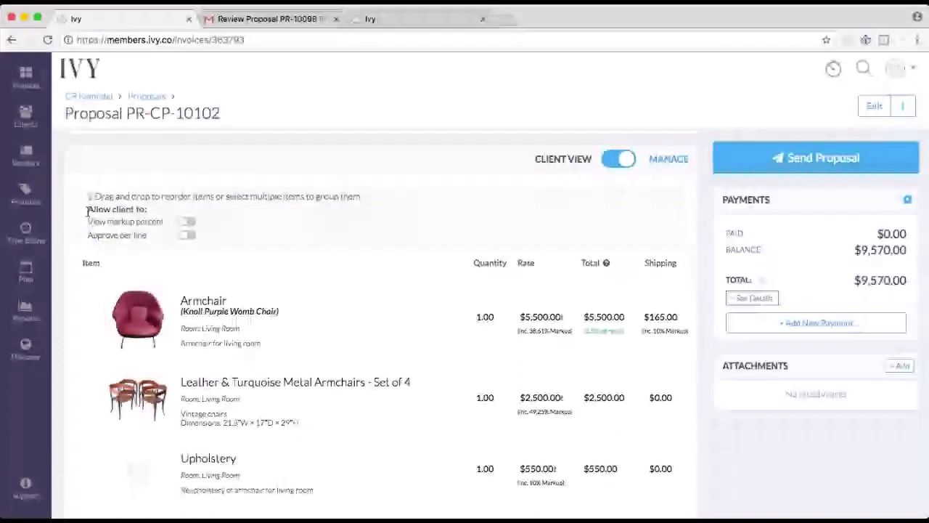
pyautogui.moveTo(86, 209); pyautogui.dragTo(153, 215)
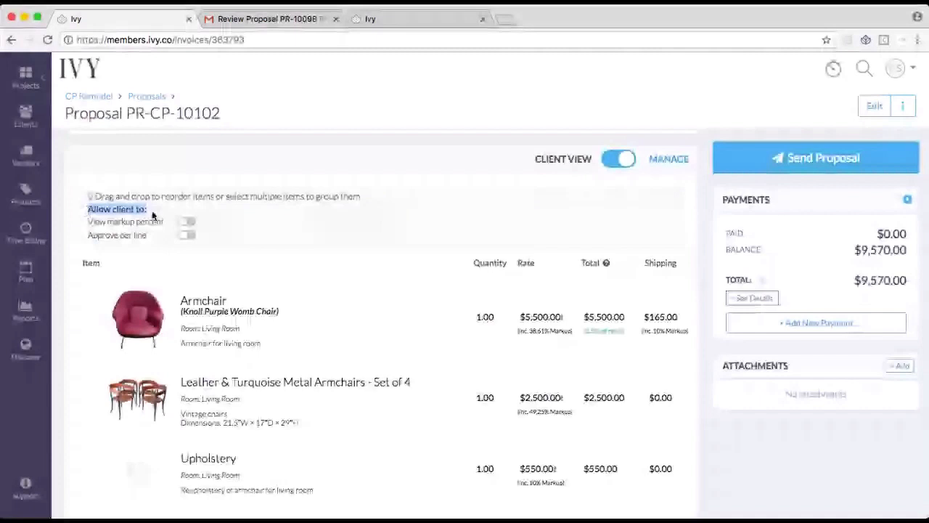
pyautogui.click(141, 225)
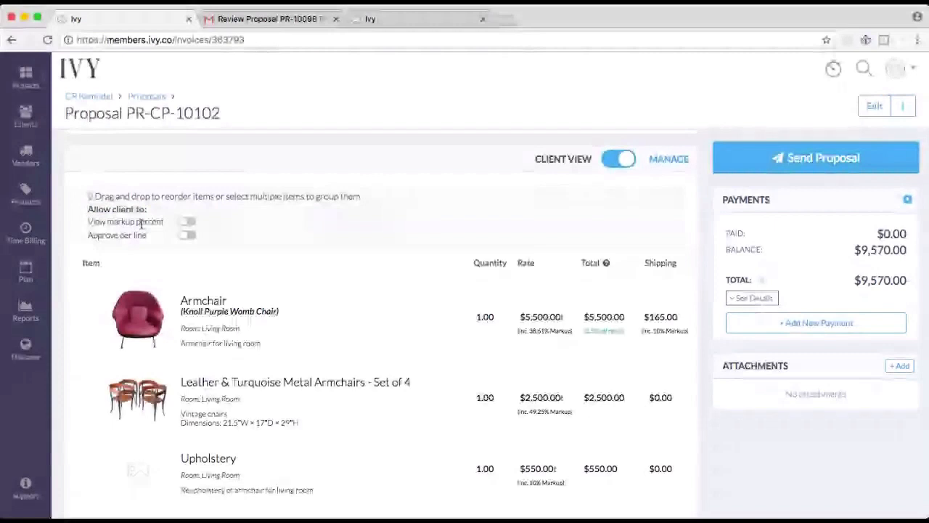
pyautogui.click(189, 226)
pyautogui.click(188, 226)
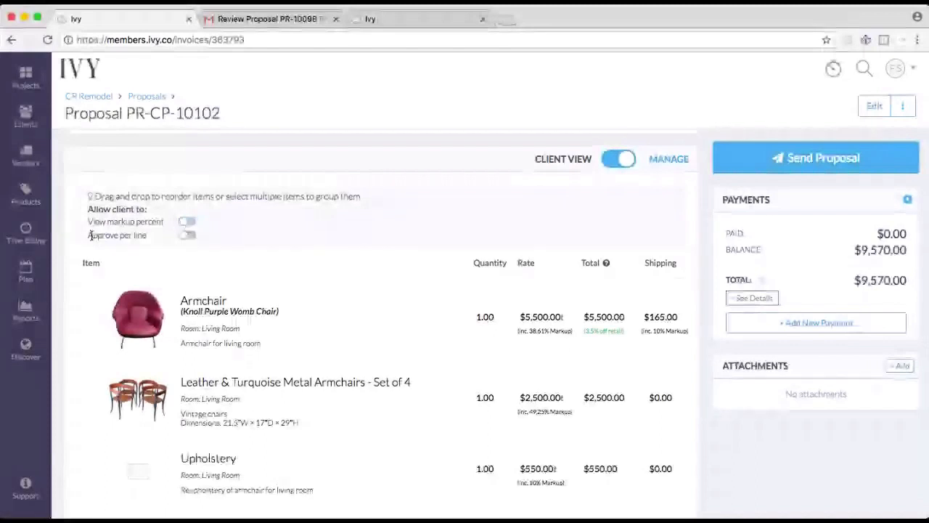
# - Allow the client to approve the proposal per line and check the approval switches in the client view
pyautogui.moveTo(90, 235); pyautogui.dragTo(144, 236)
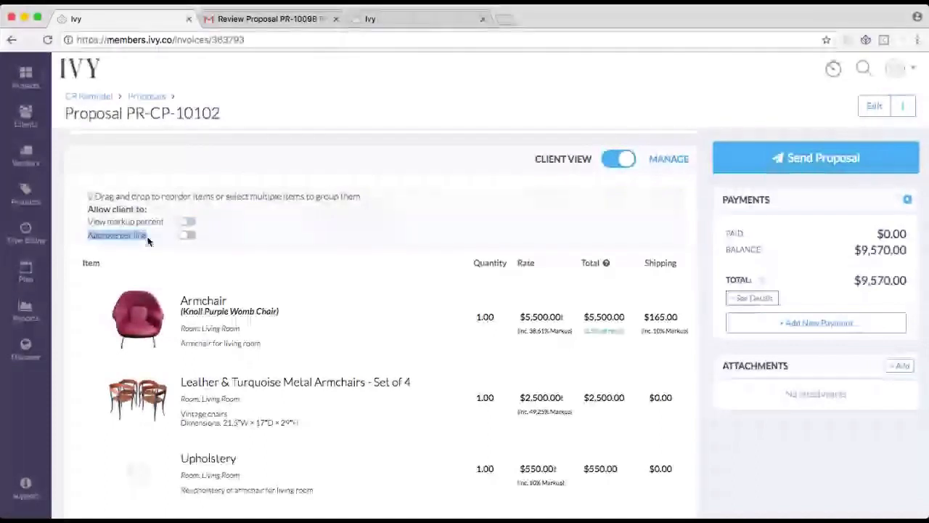
pyautogui.click(188, 238)
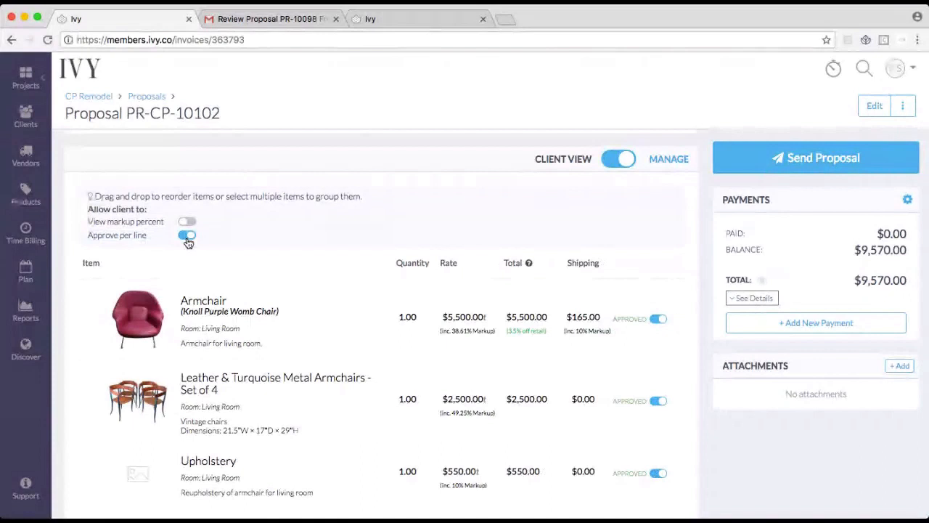
pyautogui.scroll(-1, 189, 232)
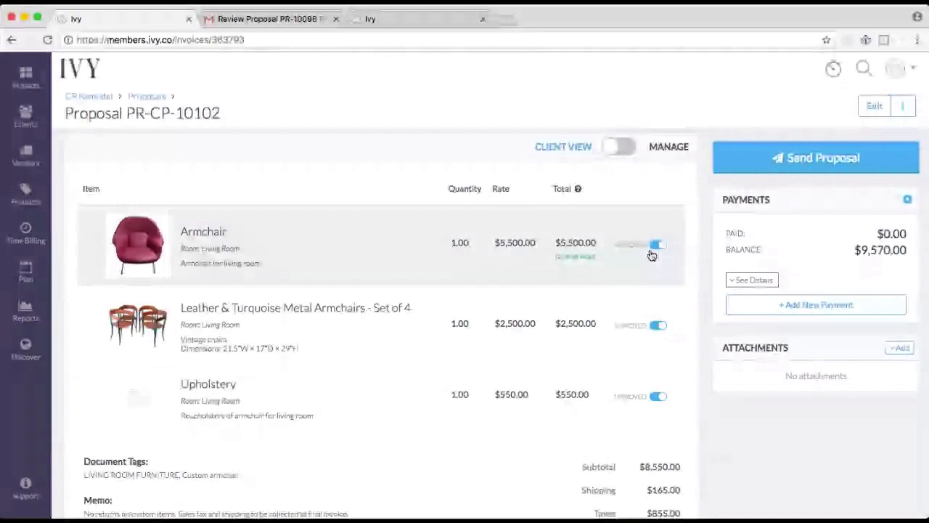
# - Return to the manage view and move the Armchair item below the Leather & Turquoise Metal Armchairs
pyautogui.click(619, 149)
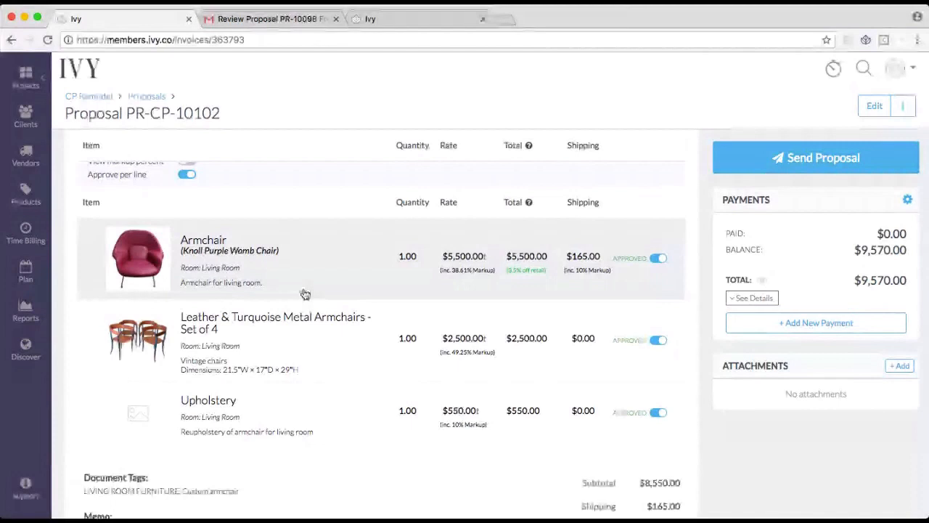
pyautogui.moveTo(304, 294); pyautogui.dragTo(269, 374)
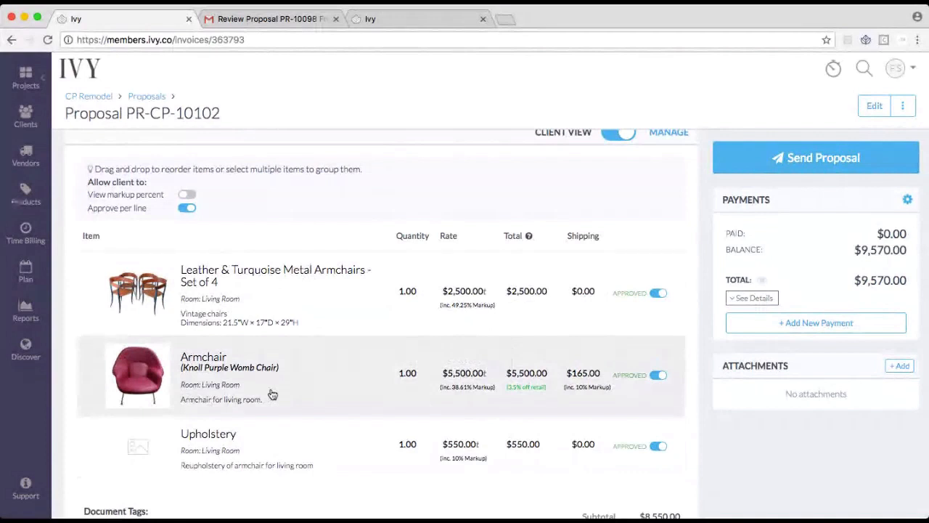
# - Try to group the Armchair and Upholstery items as "Custom Armchair" with a chair image file
pyautogui.click(272, 394)
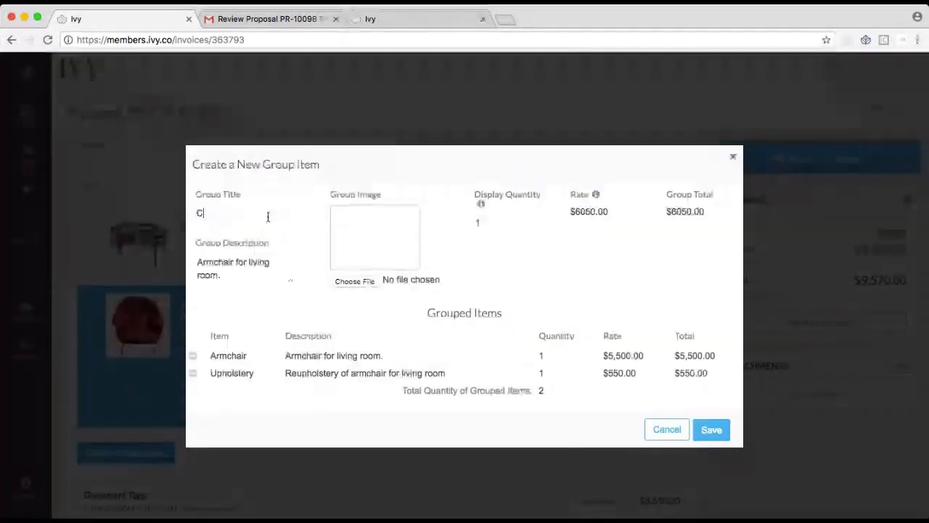
pyautogui.write('ustom Armchair')
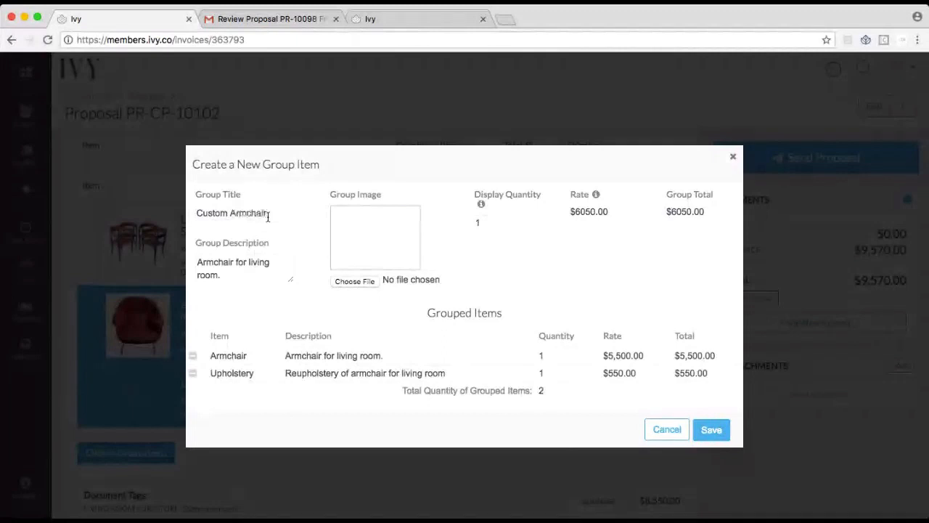
pyautogui.click(231, 274)
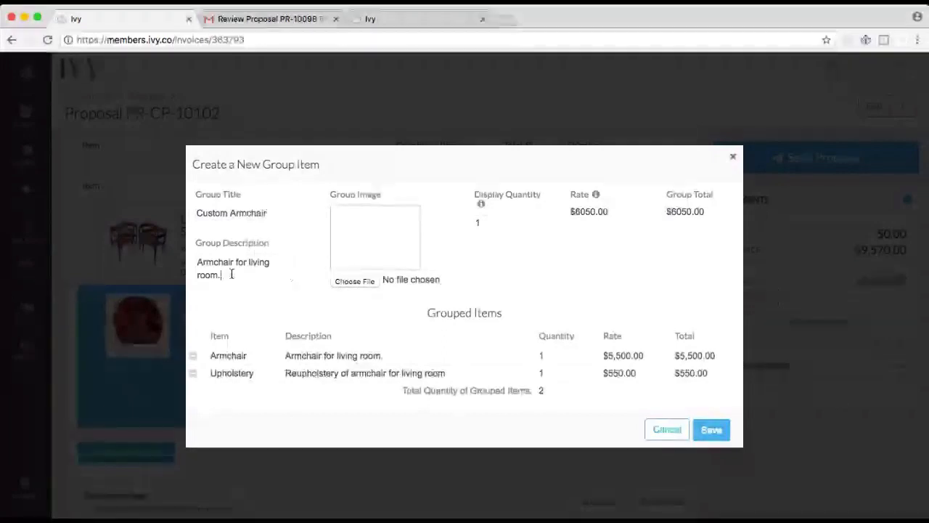
pyautogui.click(365, 286)
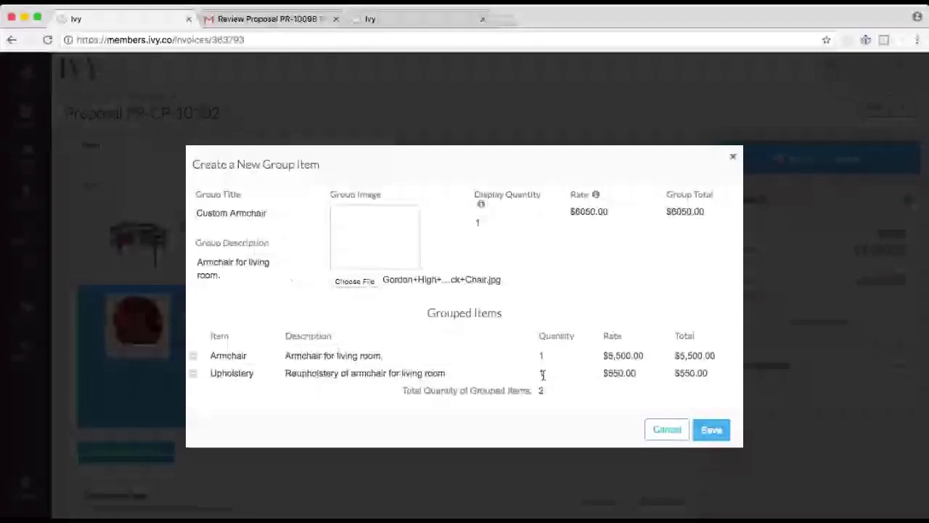
pyautogui.click(701, 430)
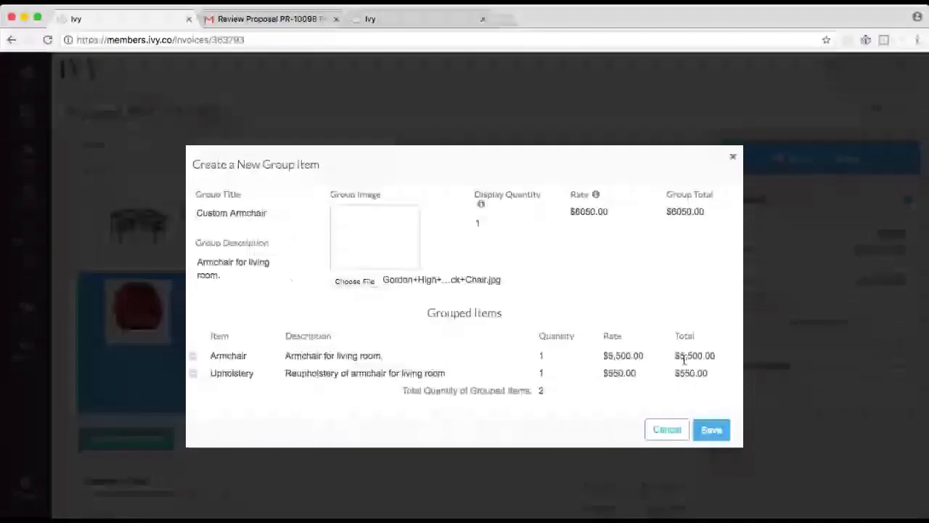
pyautogui.click(715, 431)
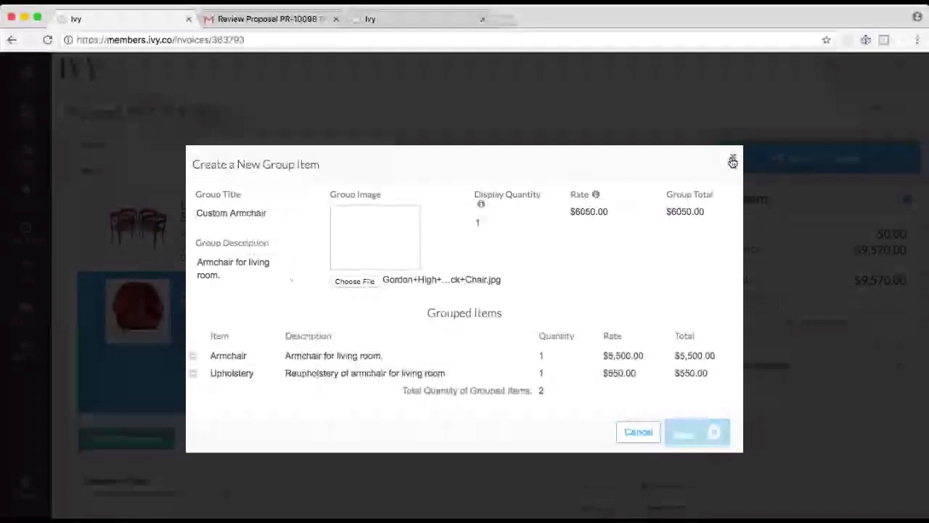
pyautogui.click(732, 162)
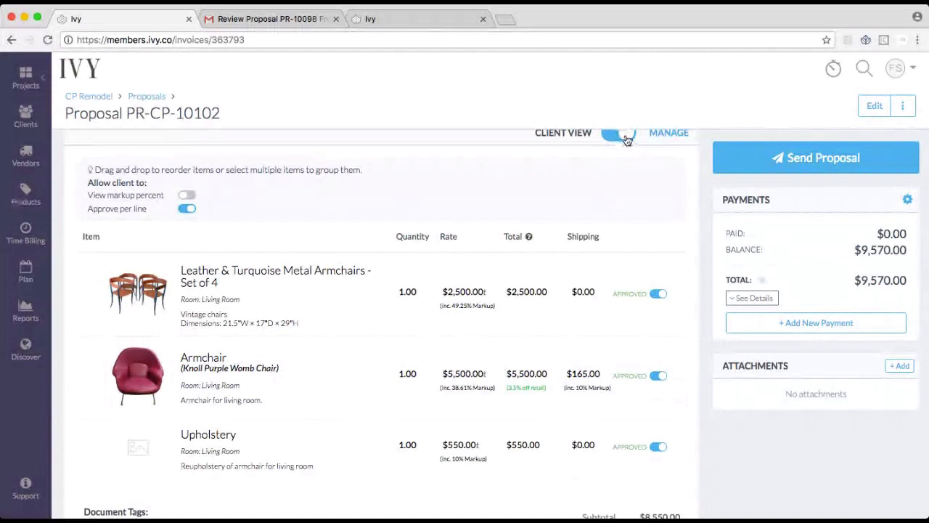
# - Switch back to the client view and examine the proposal's tear sheets with pricing, including the armchair's retail discount
pyautogui.click(626, 138)
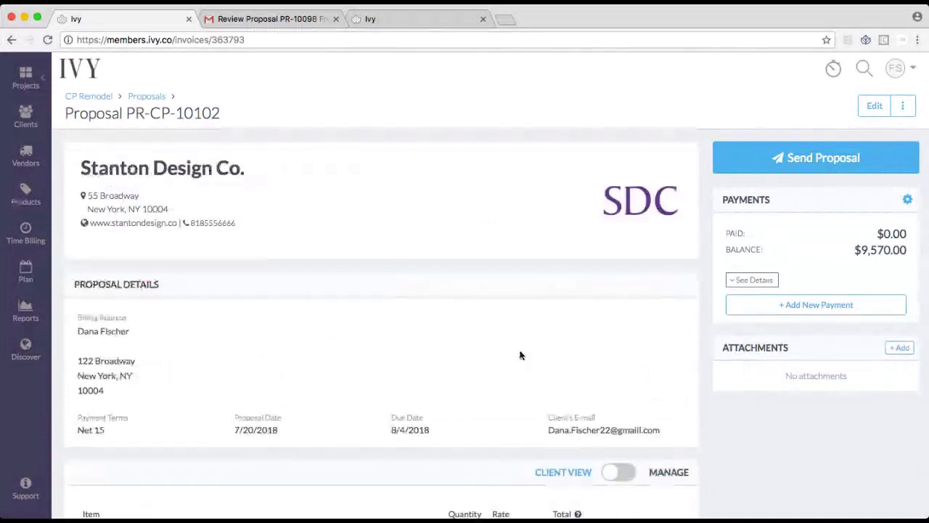
pyautogui.click(904, 106)
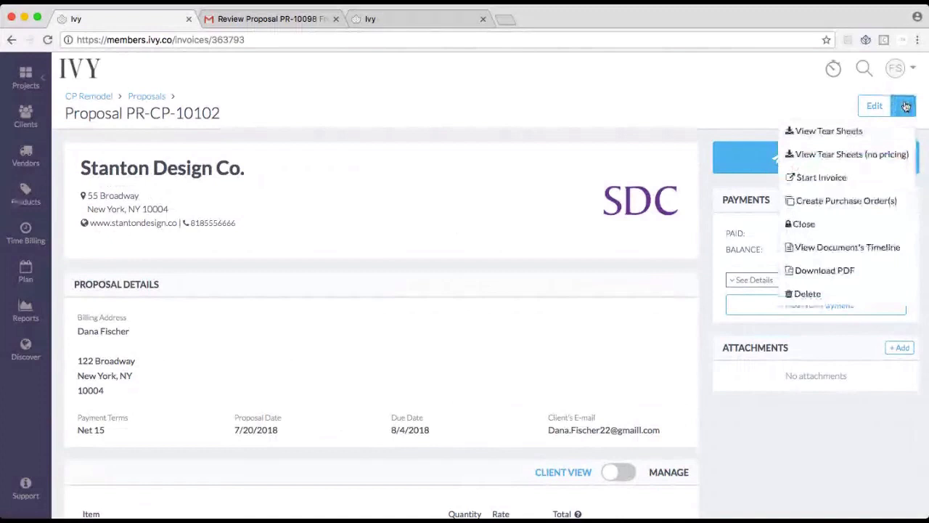
pyautogui.click(814, 133)
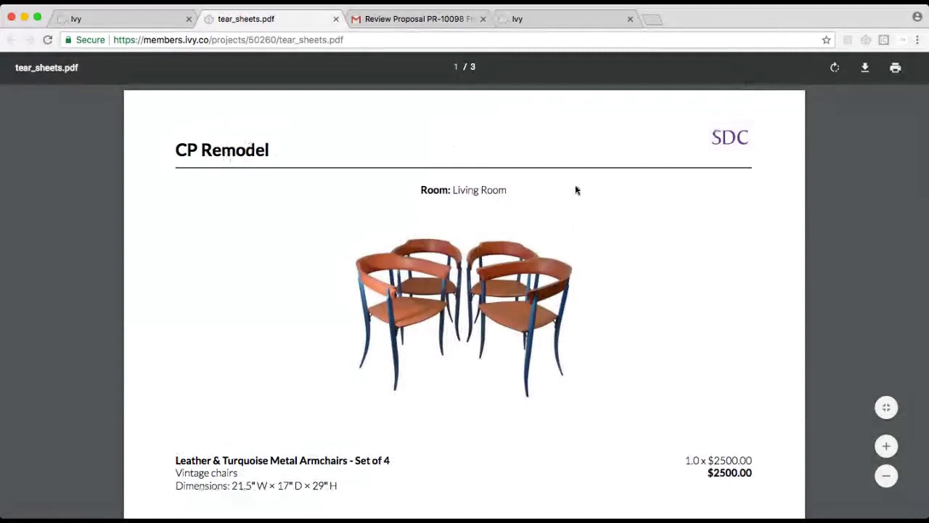
pyautogui.scroll(-1, 656, 424)
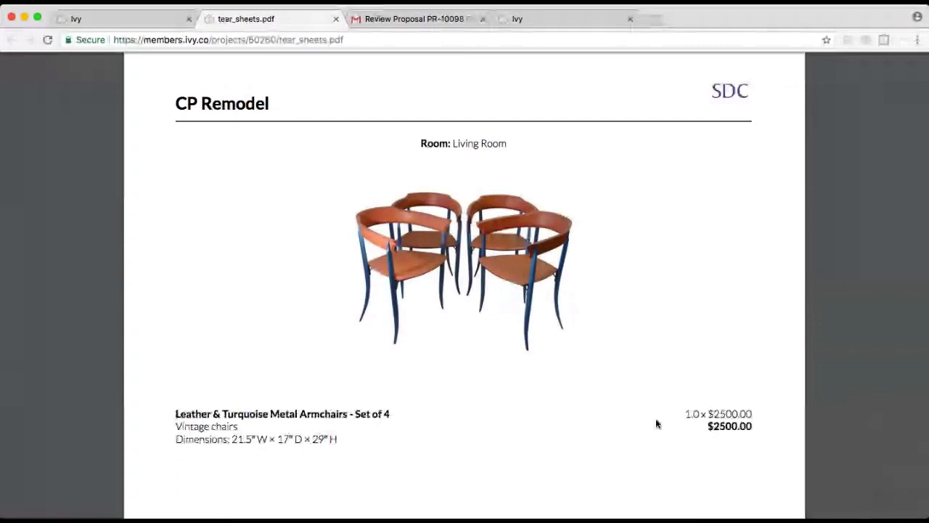
pyautogui.press('Right')
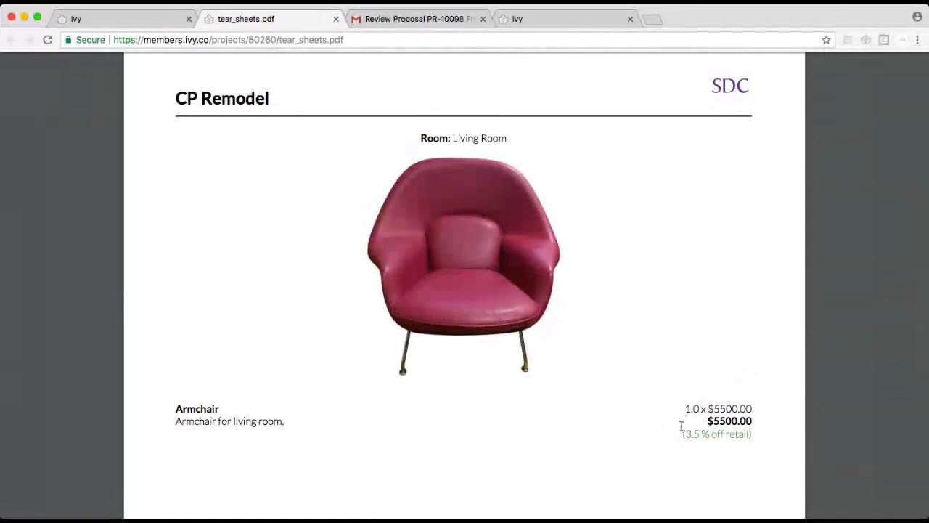
pyautogui.moveTo(685, 438); pyautogui.dragTo(761, 441)
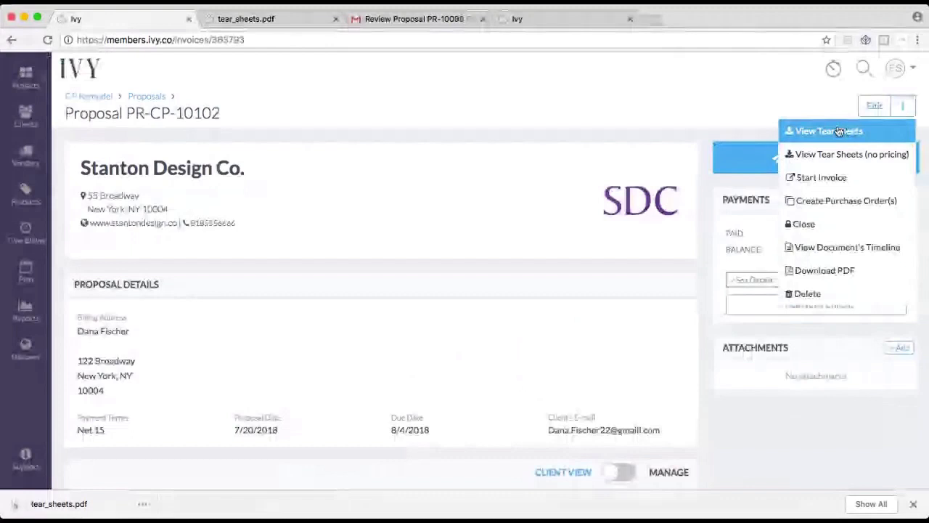
# - Open the proposal's PDF version and examine its billing details, line items and totals
pyautogui.click(840, 131)
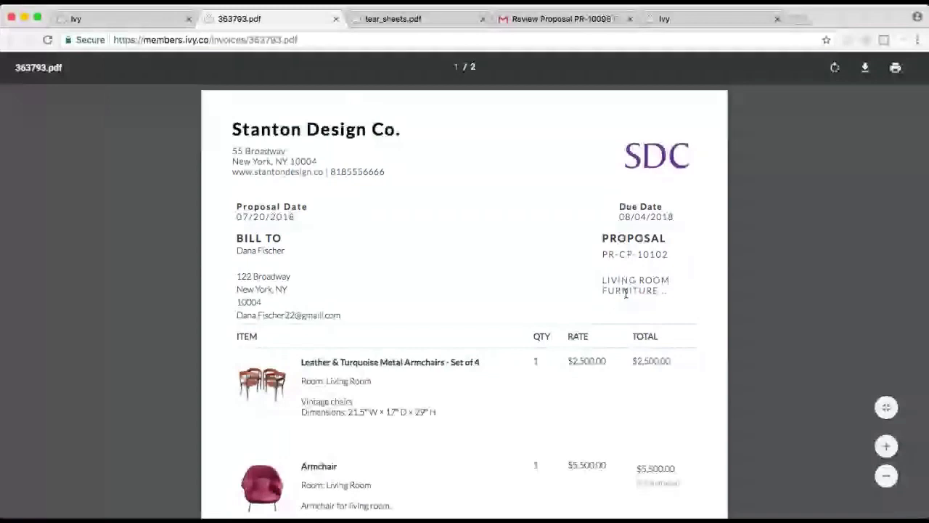
pyautogui.scroll(-5, 450, 303)
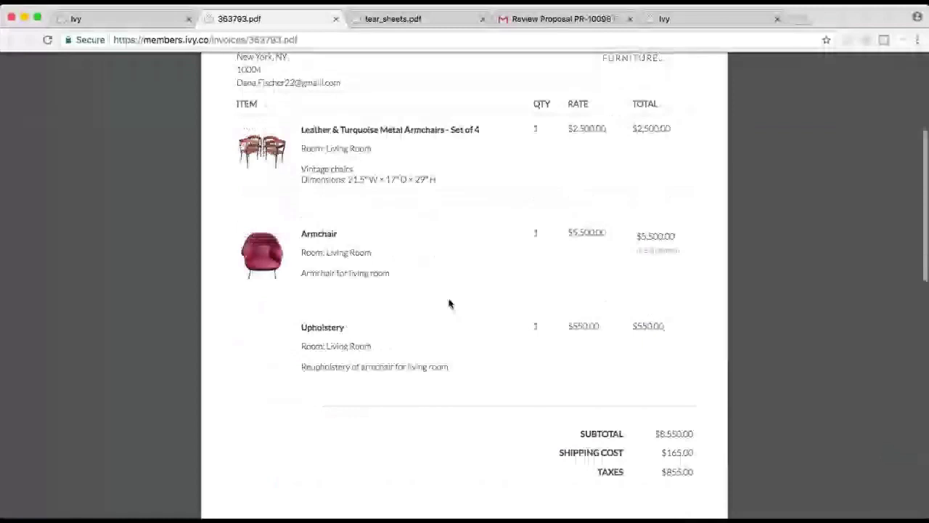
pyautogui.scroll(5, 449, 303)
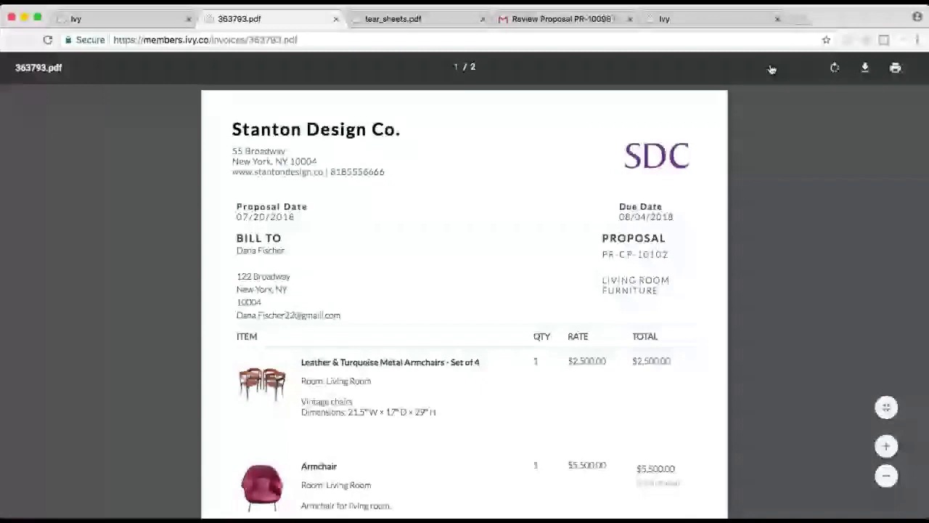
# - Return to the proposal and attach the tear_sheets.pdf file to it
pyautogui.click(104, 21)
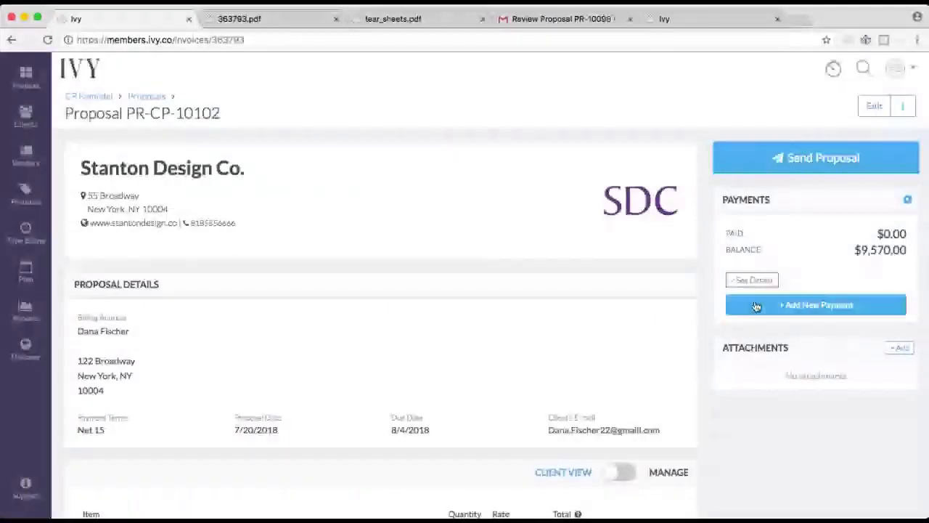
pyautogui.doubleClick(749, 354)
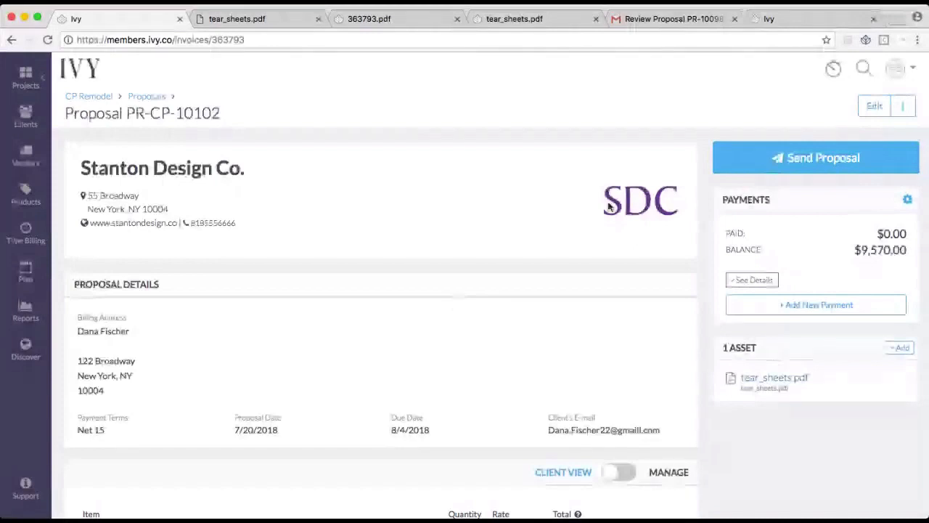
# - Start sending the proposal to the client and enable its Bcc and Reply To addresses
pyautogui.click(776, 164)
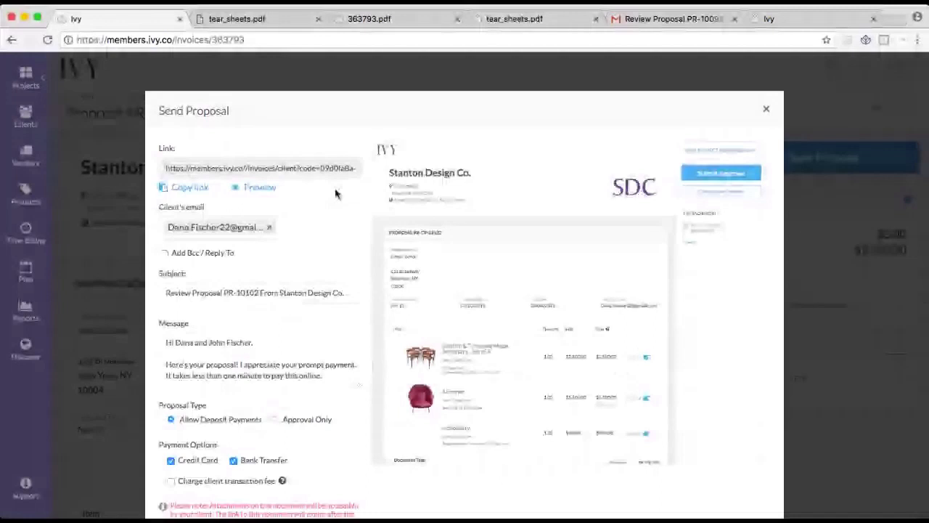
pyautogui.click(165, 252)
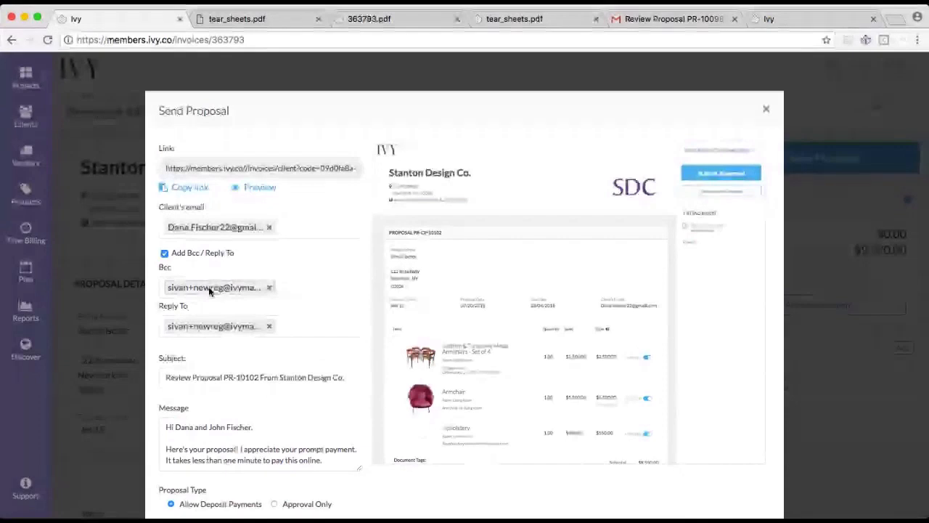
pyautogui.moveTo(210, 290); pyautogui.dragTo(191, 309)
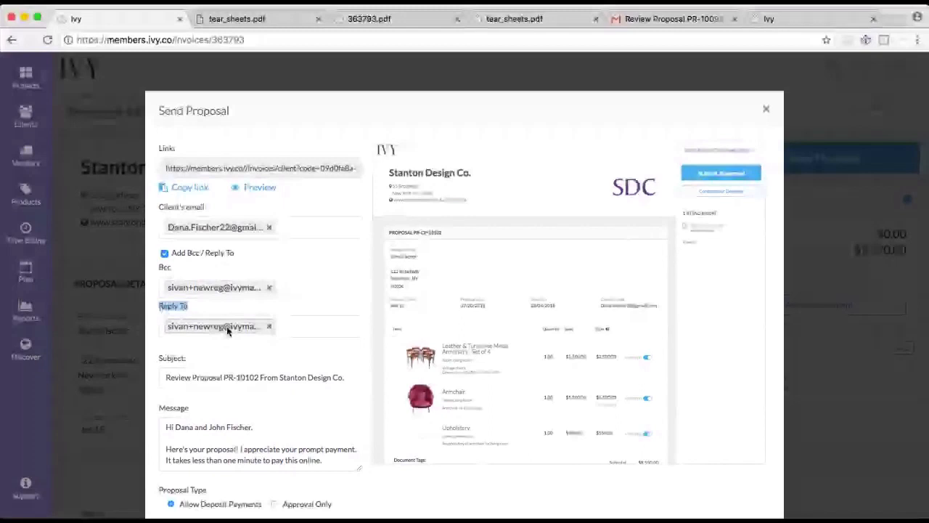
# - Check the email's subject, message, proposal type and payment options, and set the transaction fee to be charged to the client
pyautogui.scroll(-3, 211, 319)
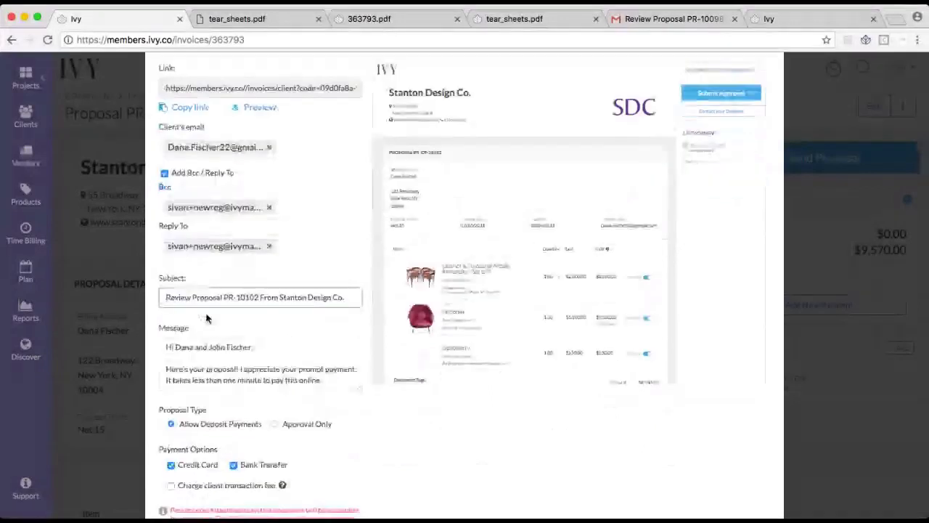
pyautogui.scroll(-1, 195, 350)
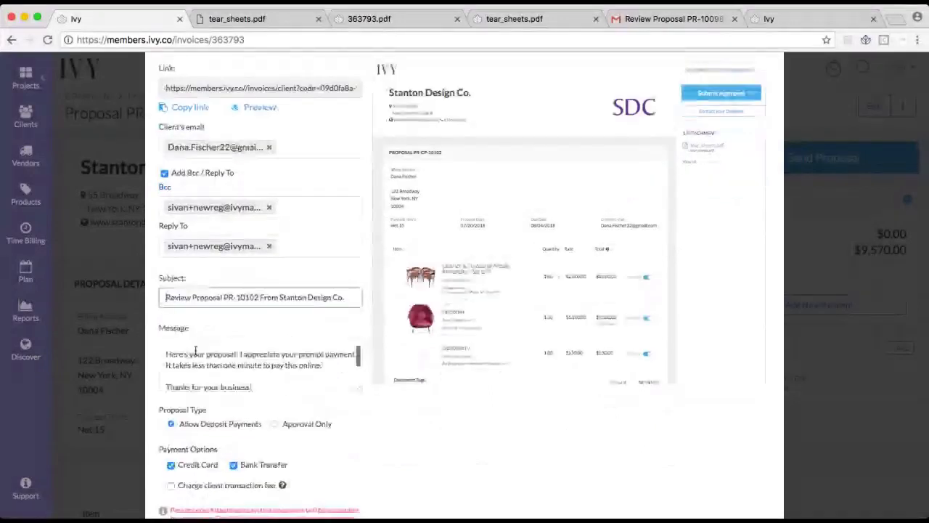
pyautogui.scroll(1, 196, 351)
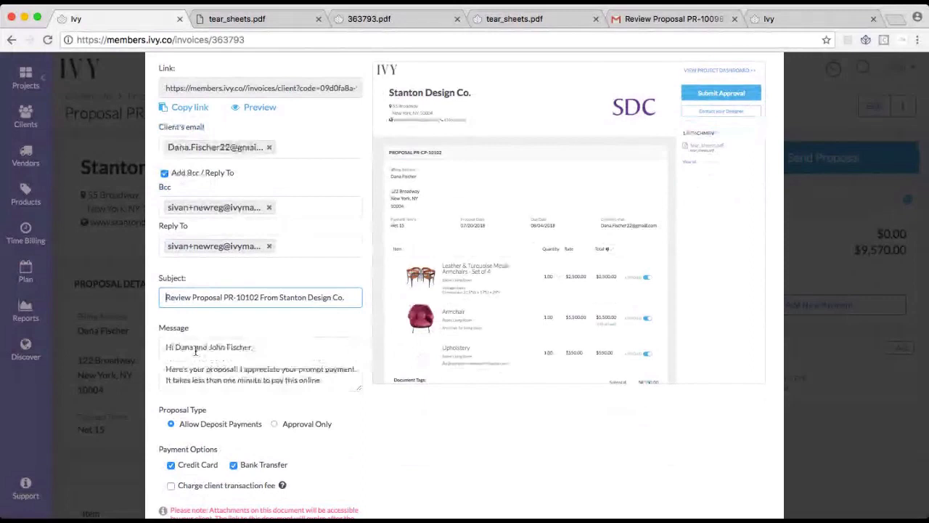
pyautogui.scroll(-4, 195, 351)
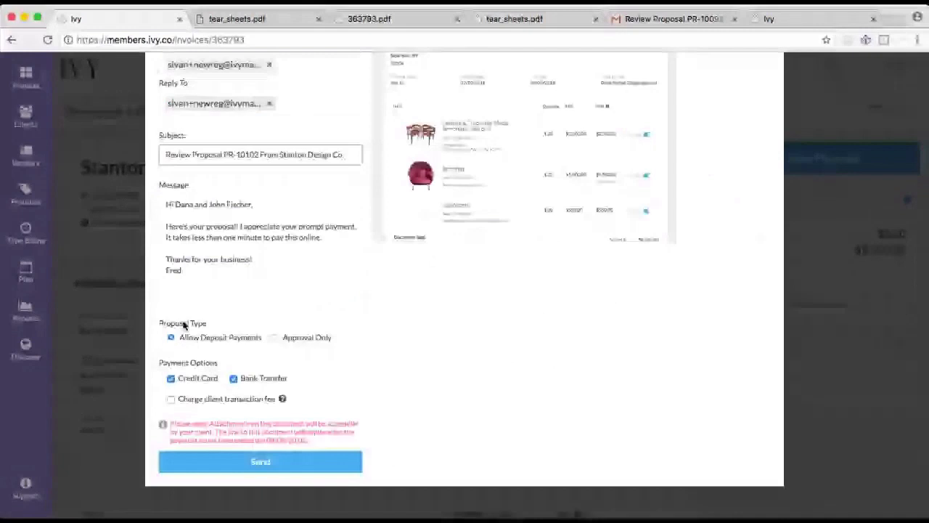
pyautogui.moveTo(179, 337); pyautogui.dragTo(262, 340)
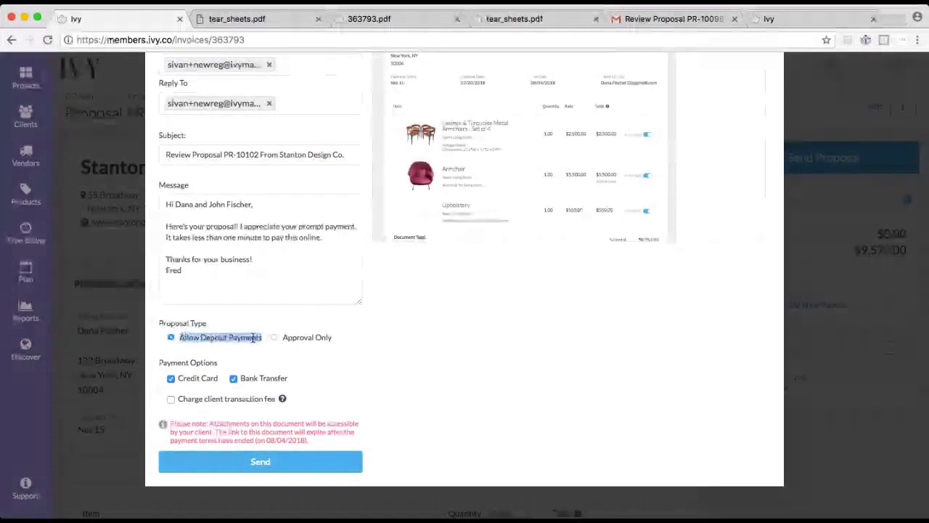
pyautogui.click(311, 331)
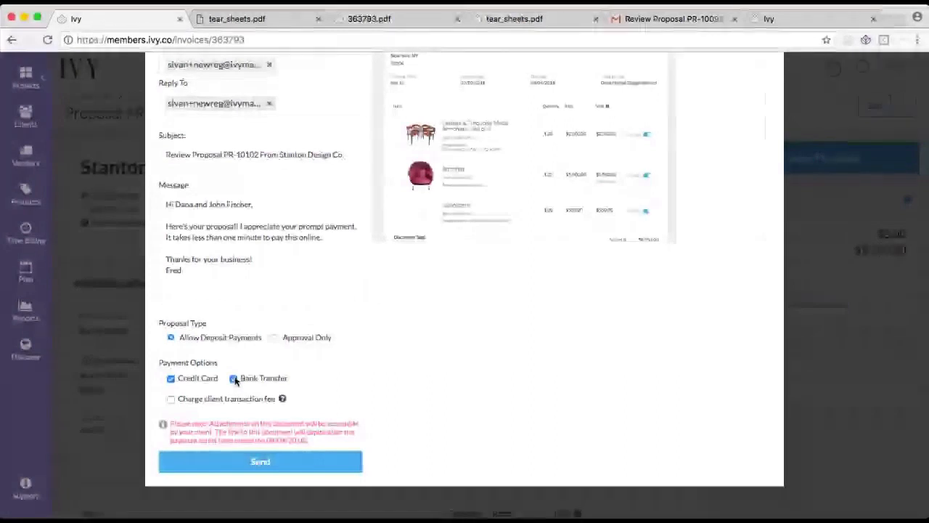
pyautogui.click(171, 399)
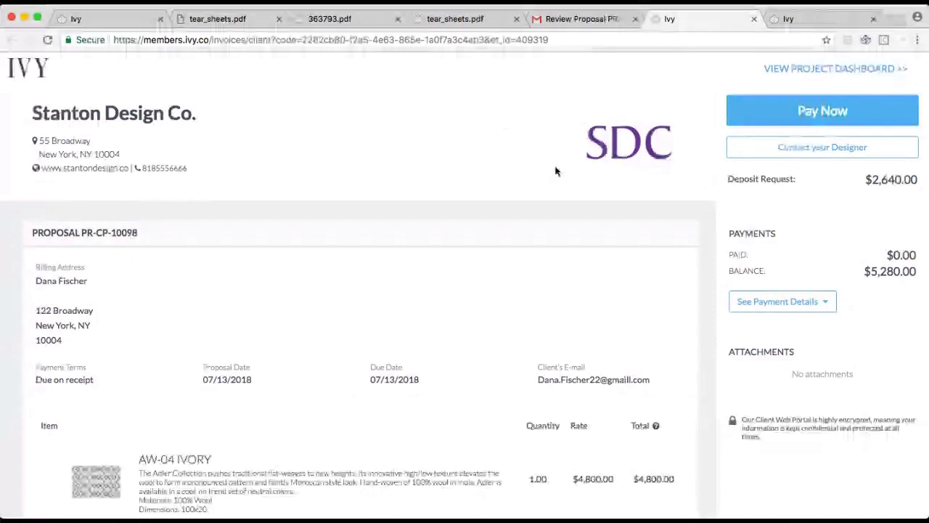
# - Examine the client page of the AW-04 IVORY proposal and view that item's enlarged picture and description
pyautogui.scroll(-3, 214, 354)
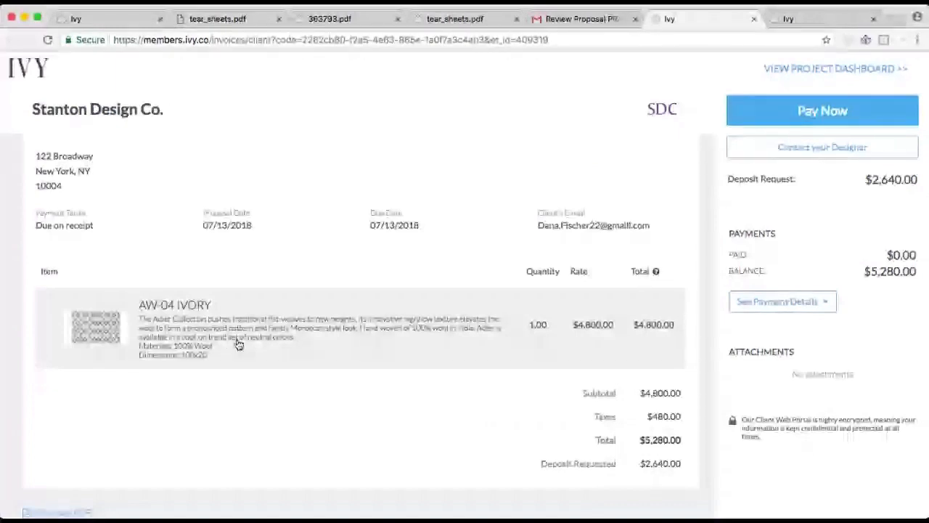
pyautogui.click(239, 344)
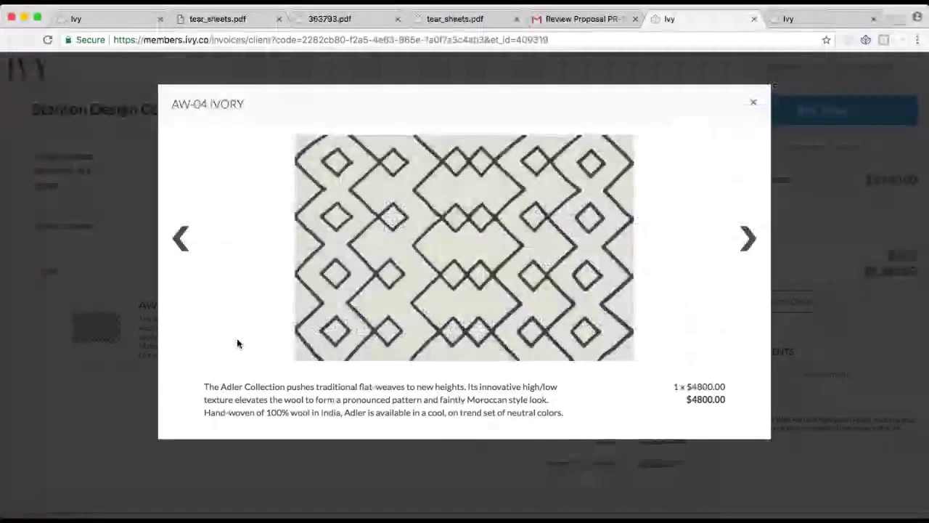
pyautogui.click(753, 104)
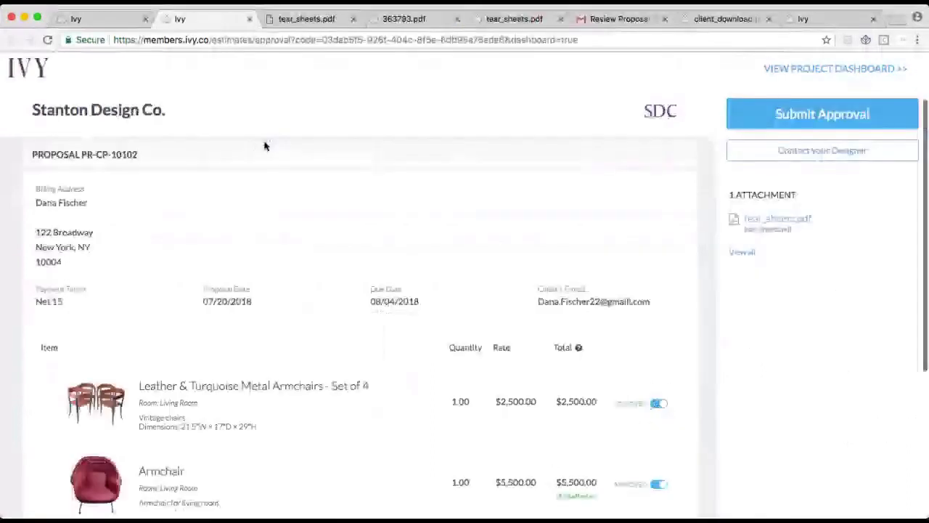
# - On the client approval page of the living room proposal, examine the attached tear_sheets.pdf and the Armchair's enlarged picture
pyautogui.scroll(-2, 264, 145)
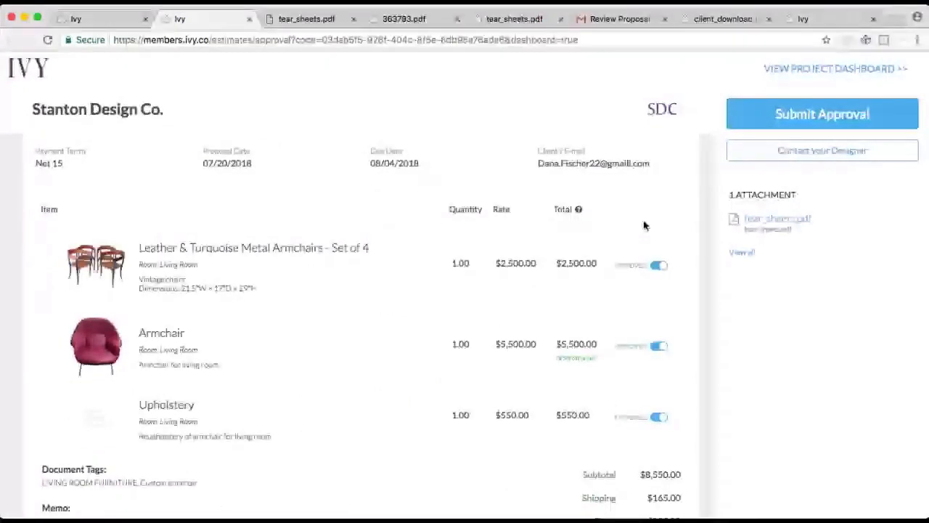
pyautogui.click(773, 227)
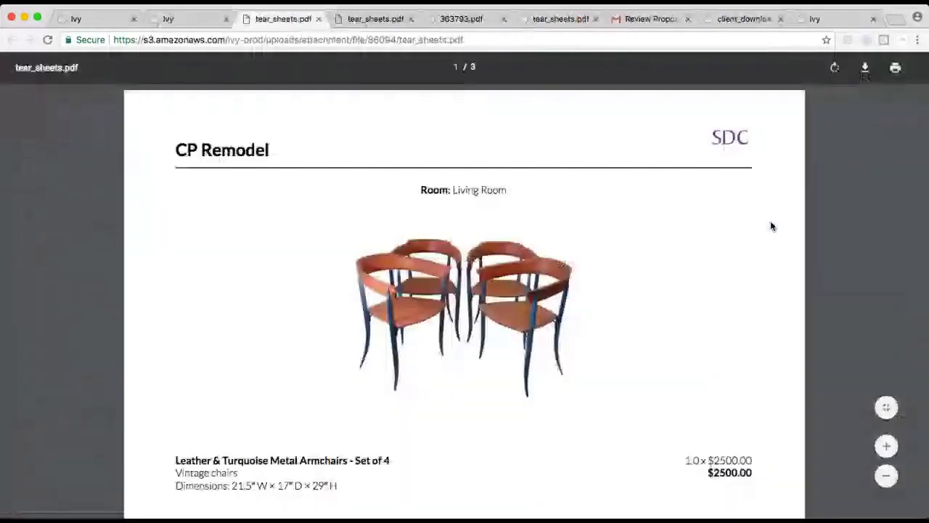
pyautogui.scroll(-2, 772, 227)
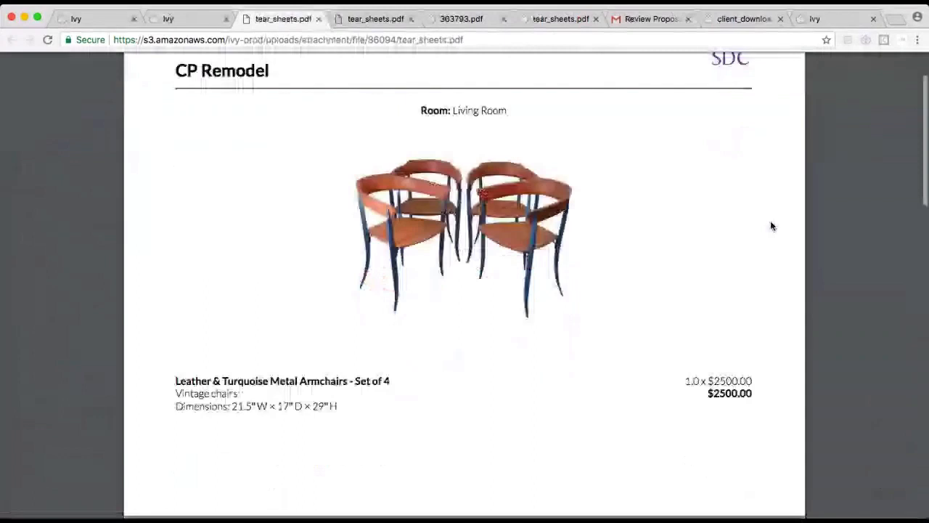
pyautogui.click(187, 22)
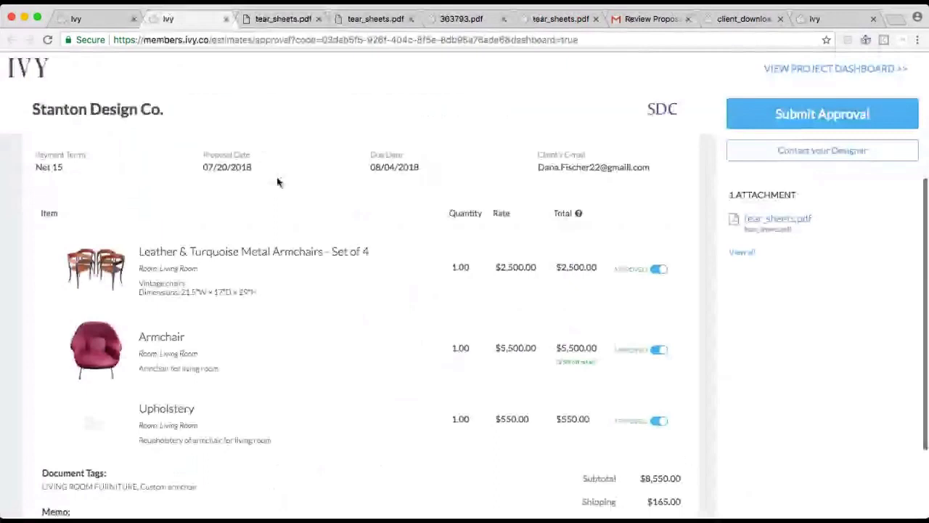
pyautogui.click(123, 276)
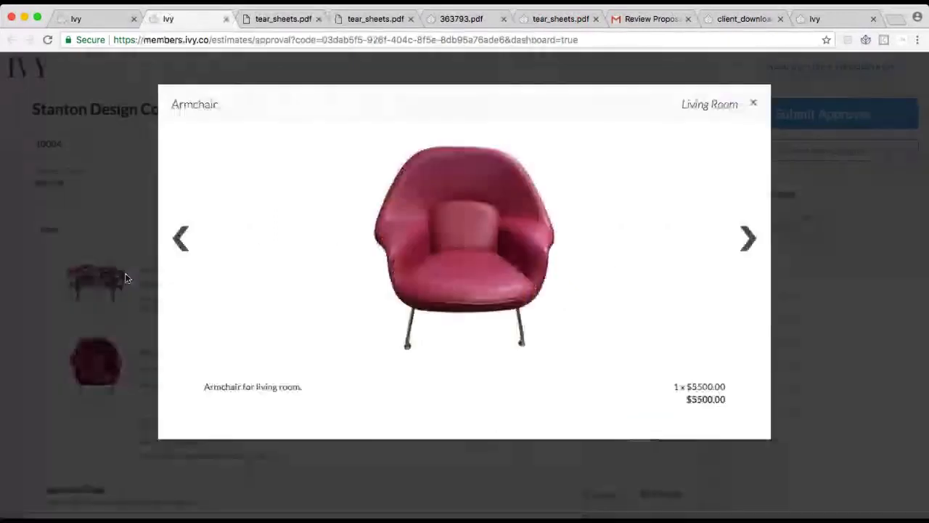
pyautogui.click(755, 105)
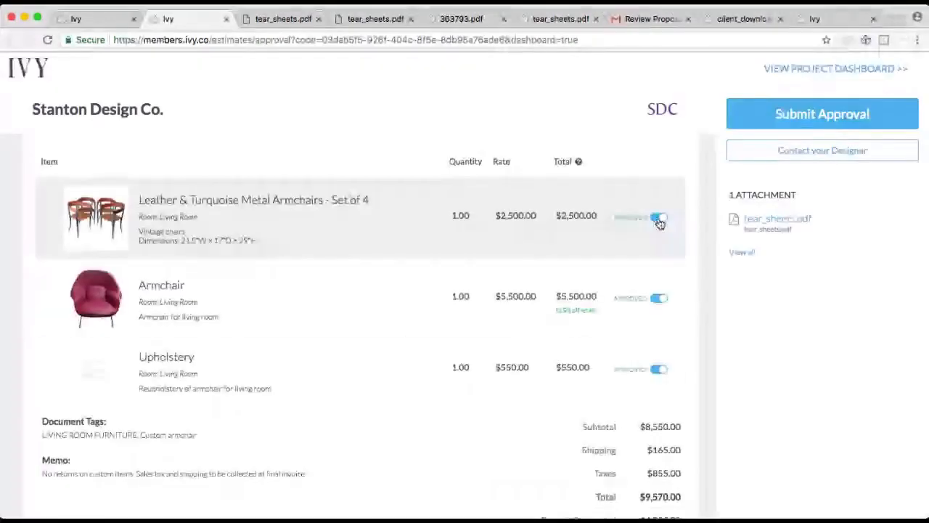
# - Decline the Leather & Turquoise Metal Armchairs, check the subtotal and deposit, and approve the item again
pyautogui.click(658, 219)
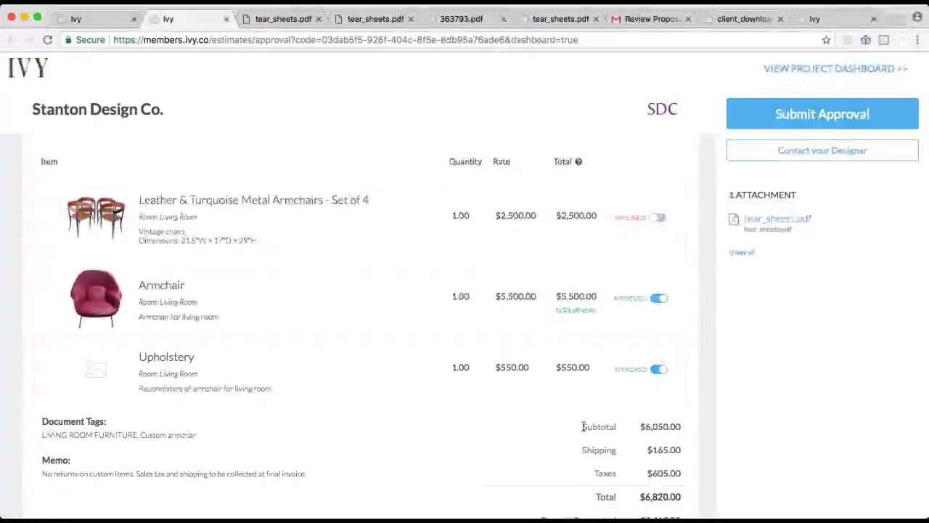
pyautogui.moveTo(584, 427); pyautogui.dragTo(682, 432)
pyautogui.scroll(-1, 682, 431)
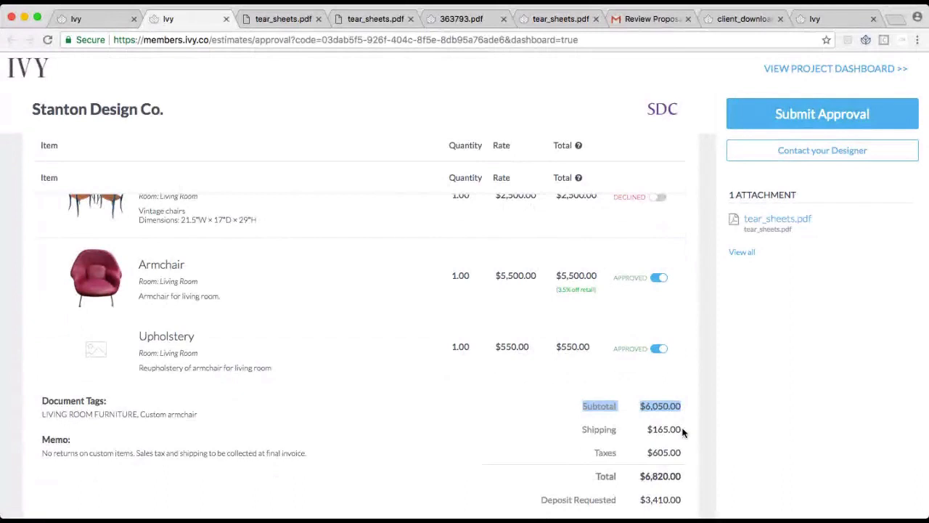
pyautogui.click(659, 201)
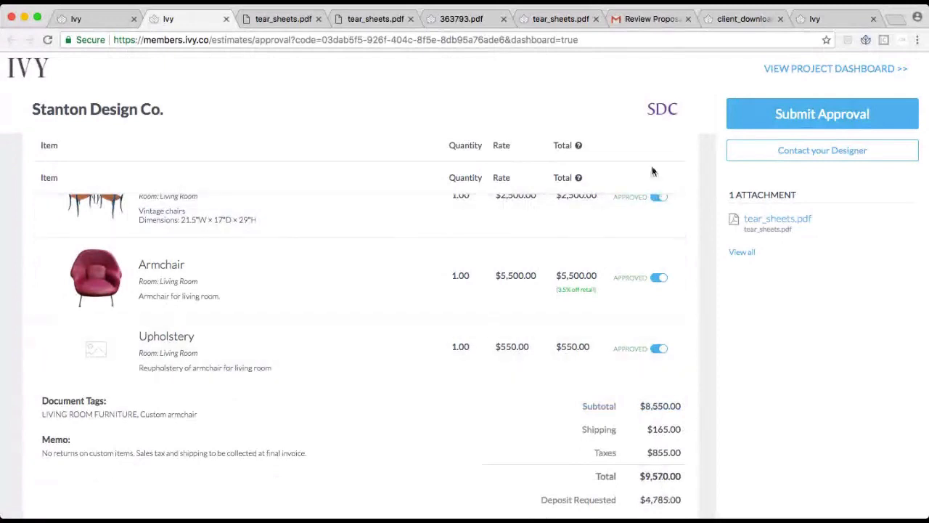
# - Decline both the Leather & Turquoise Metal Armchairs and the Armchair in the client's line approvals
pyautogui.click(660, 200)
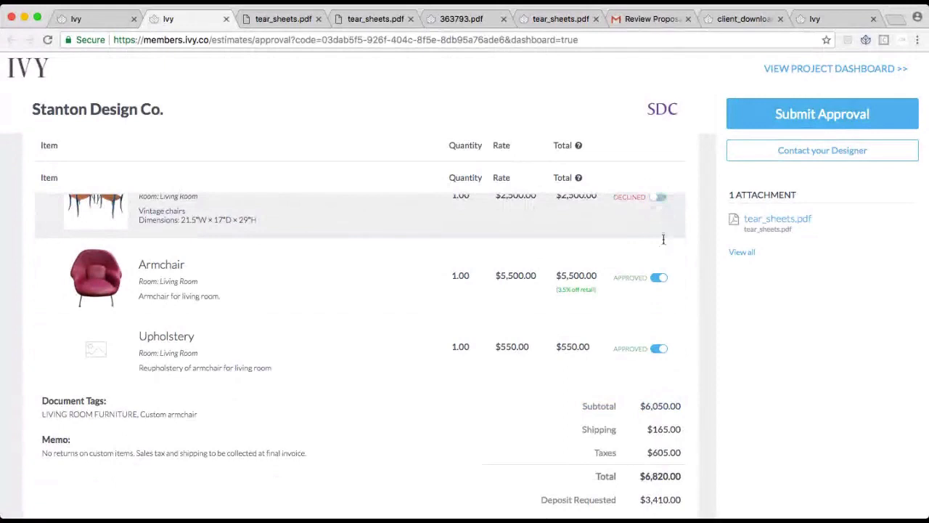
pyautogui.click(660, 278)
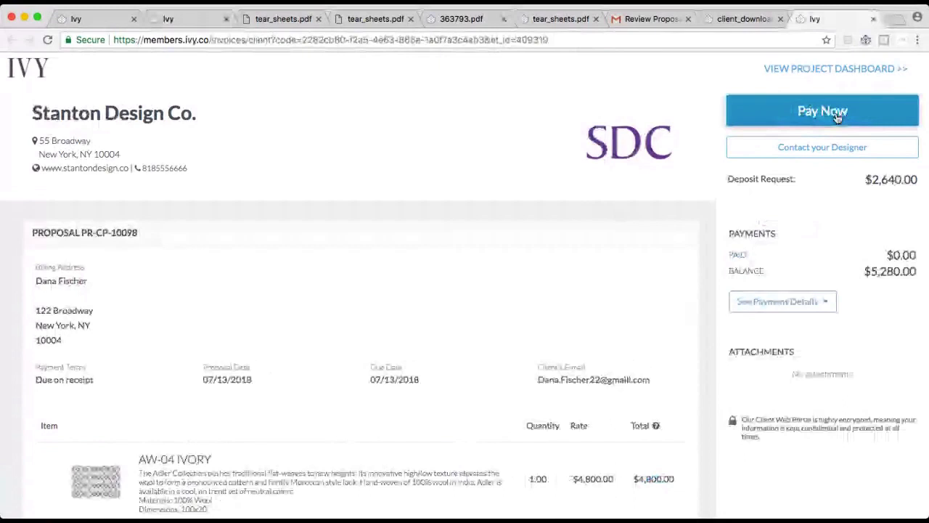
# - On the AW-04 IVORY proposal, view the deposit's credit card and bank transfer payment forms and close them without paying
pyautogui.click(838, 118)
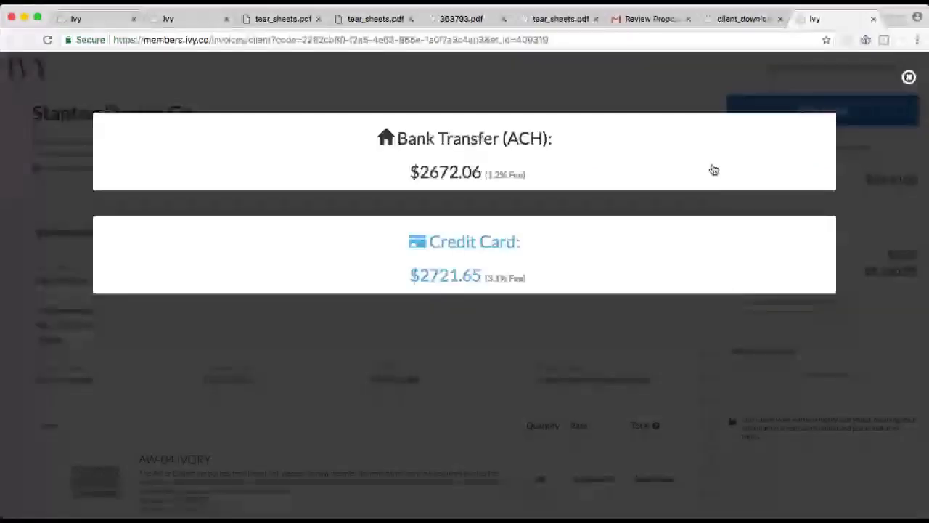
pyautogui.click(573, 266)
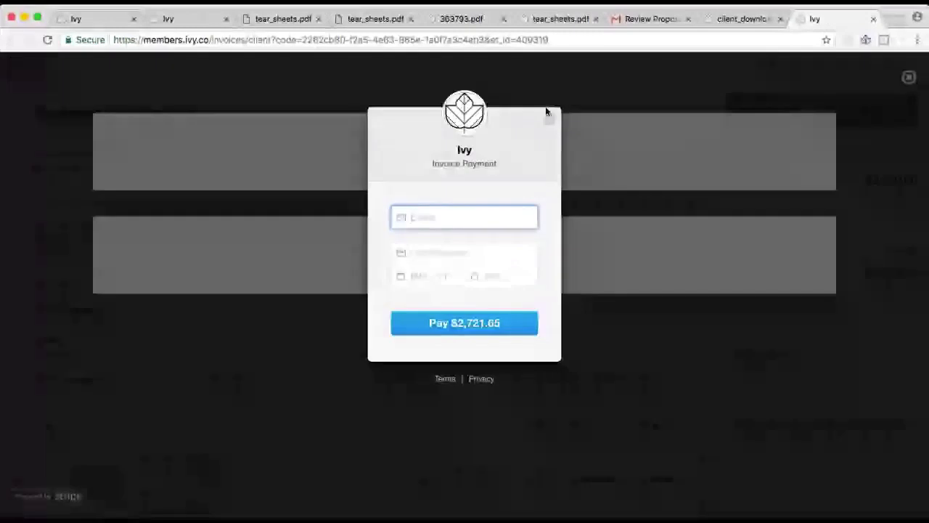
pyautogui.click(548, 112)
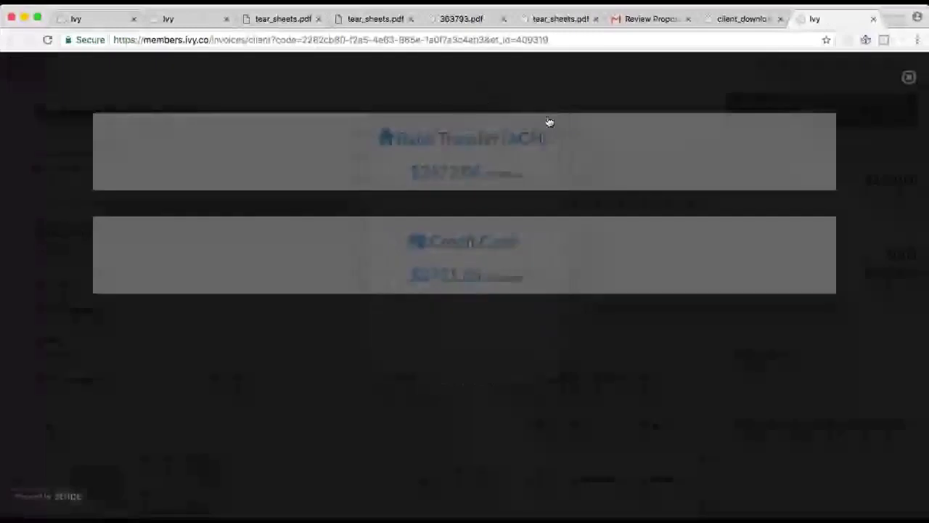
pyautogui.click(549, 122)
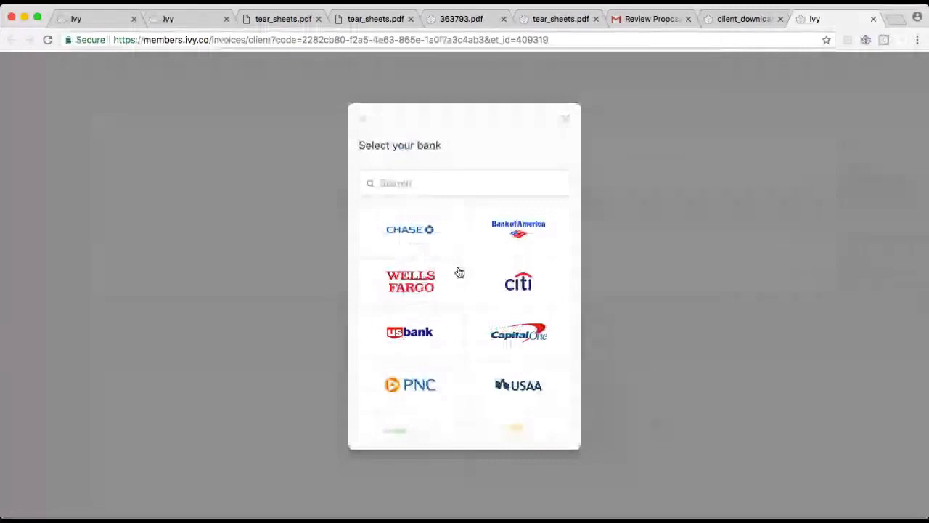
pyautogui.click(572, 114)
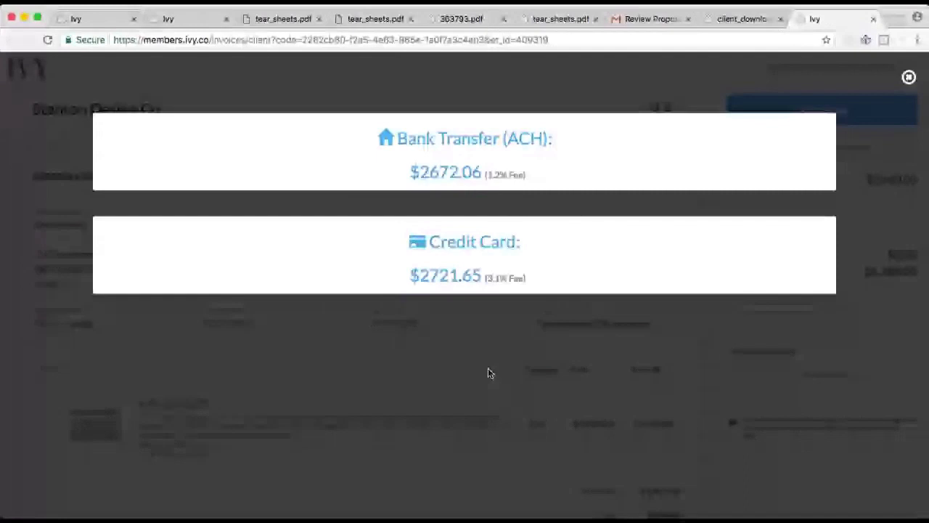
pyautogui.click(908, 78)
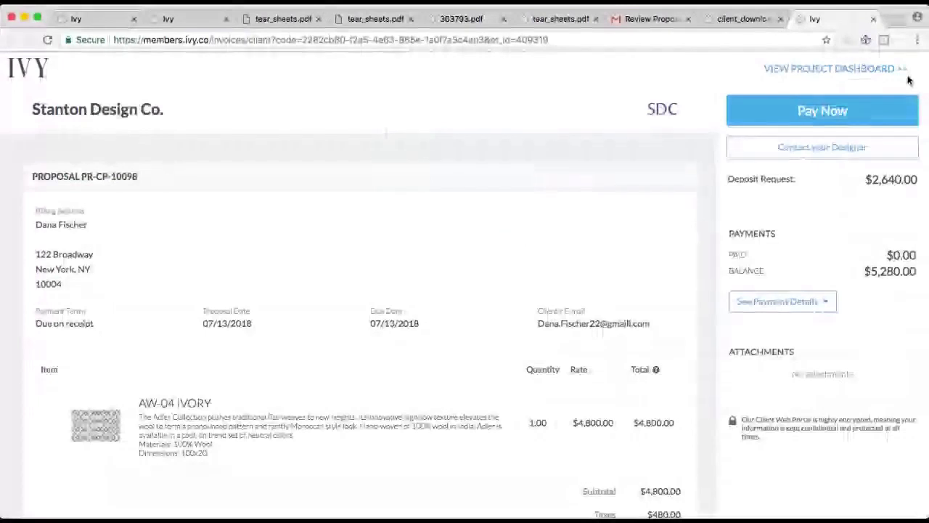
# - On proposal PR-CP-10102, record the received deposit of 4785 as a check with reference 1234, sending a receipt
pyautogui.click(95, 20)
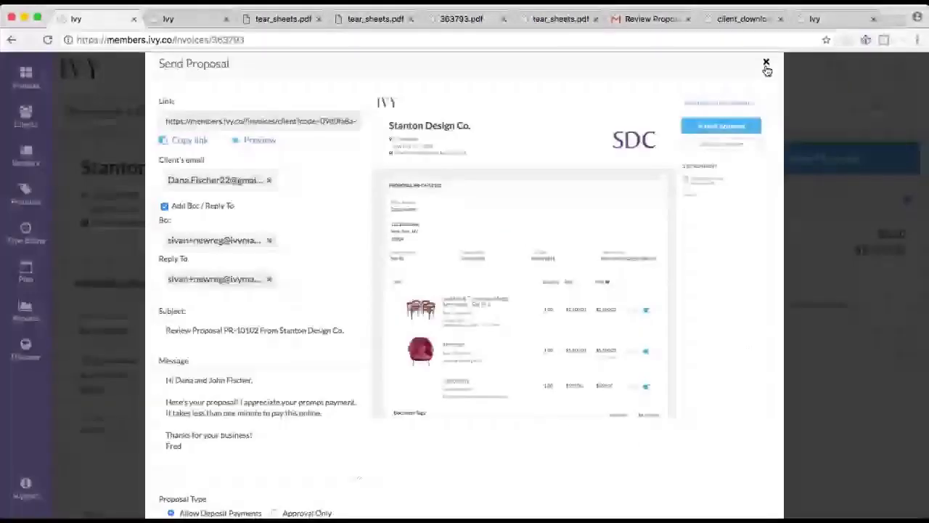
pyautogui.click(766, 69)
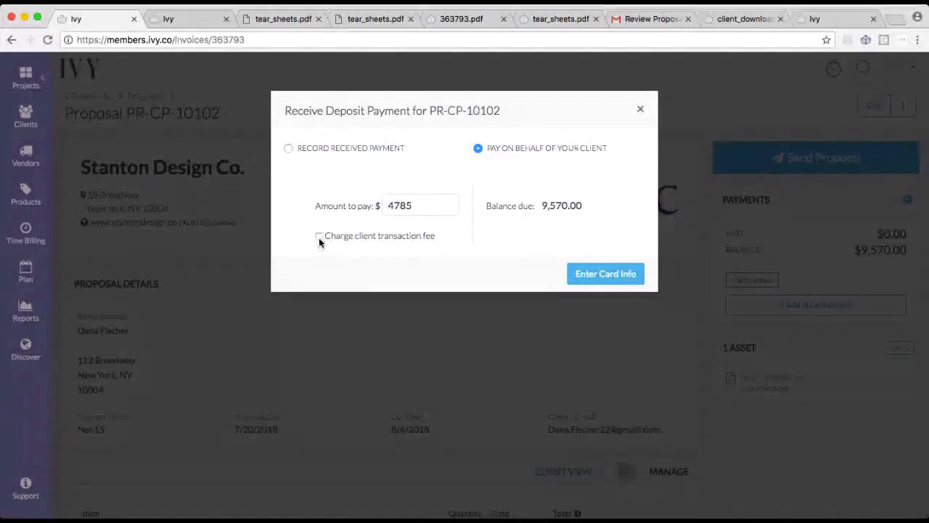
pyautogui.click(341, 149)
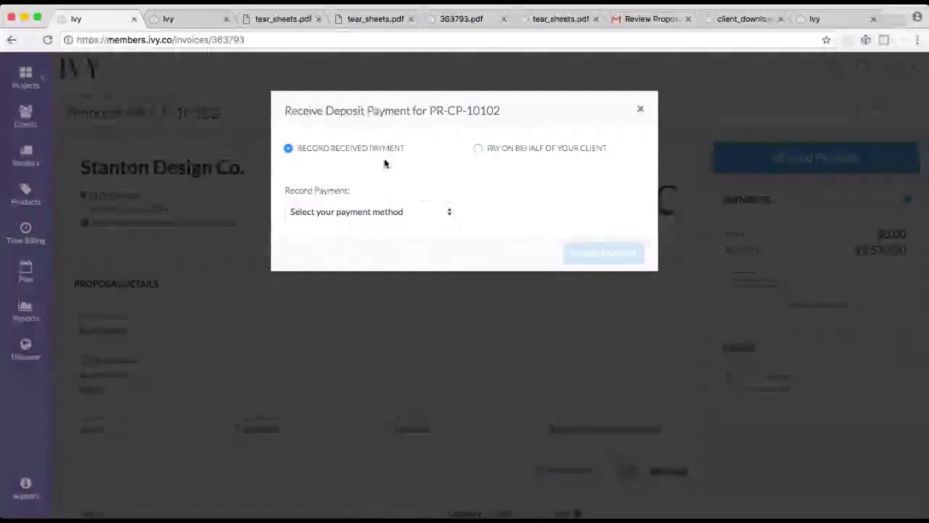
pyautogui.click(366, 212)
pyautogui.click(354, 233)
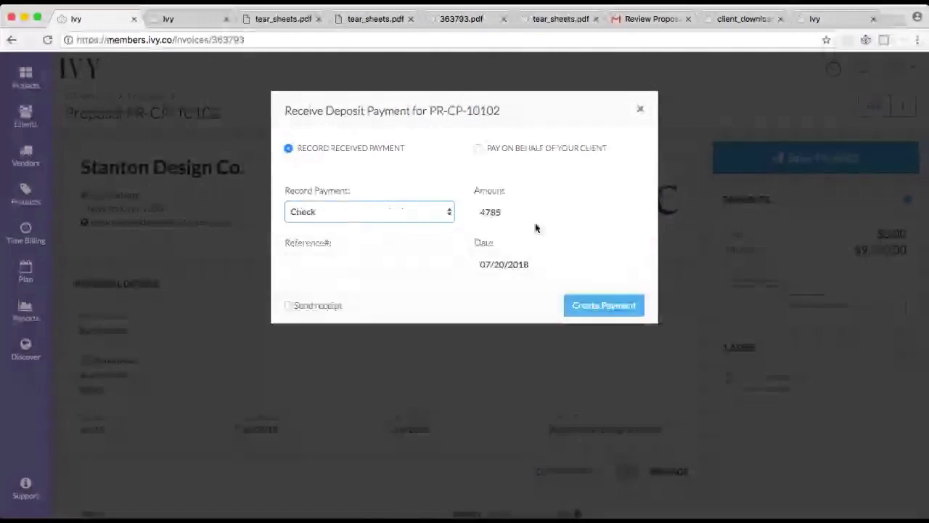
pyautogui.press('Tab')
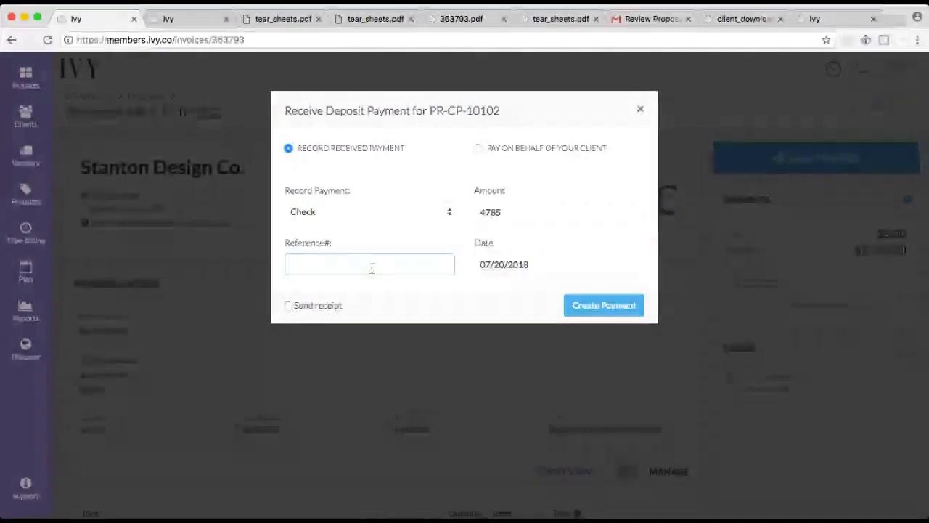
pyautogui.write('1234')
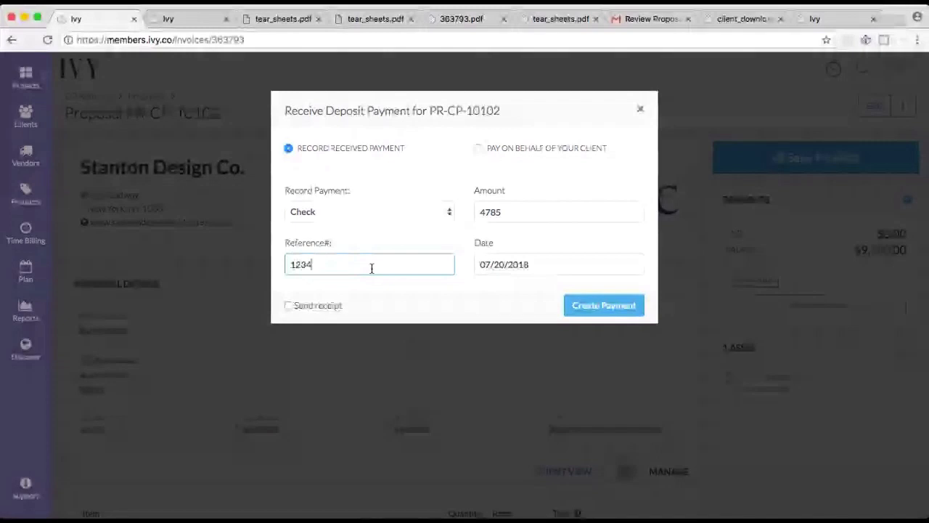
pyautogui.click(304, 311)
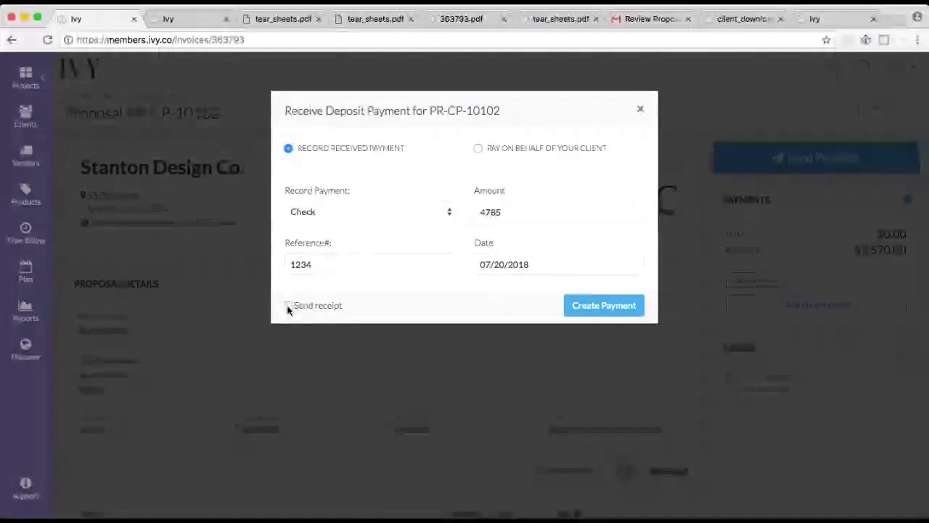
pyautogui.click(289, 307)
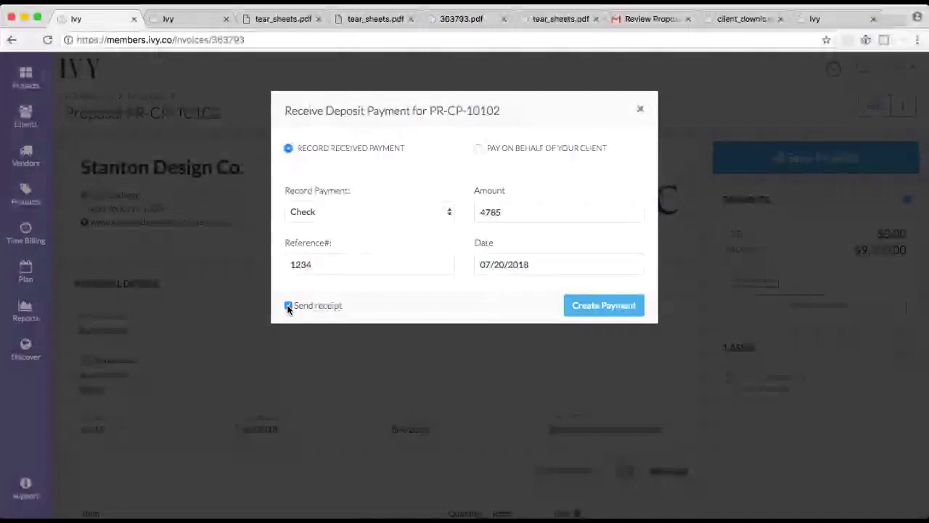
pyautogui.click(621, 309)
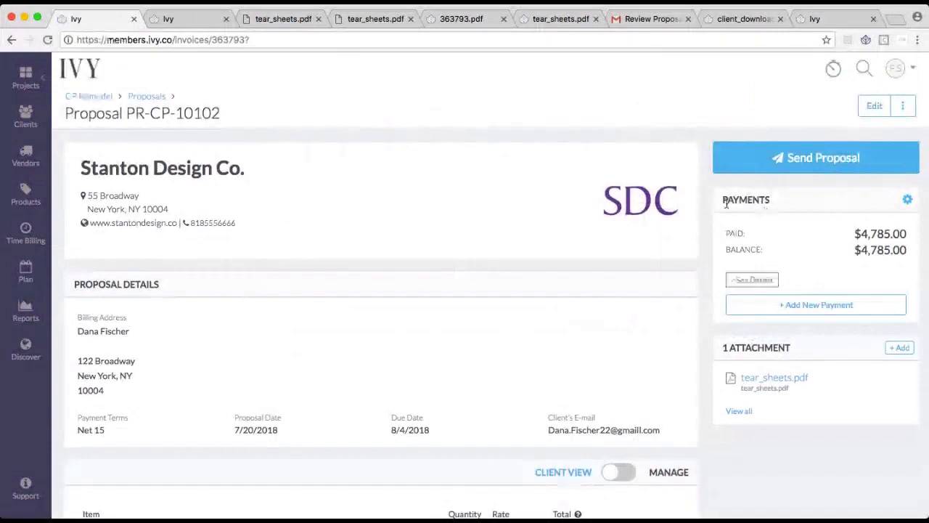
# - View the applied check payment's details and the proposal's purchase order setup, closing it without generating an order
pyautogui.click(752, 281)
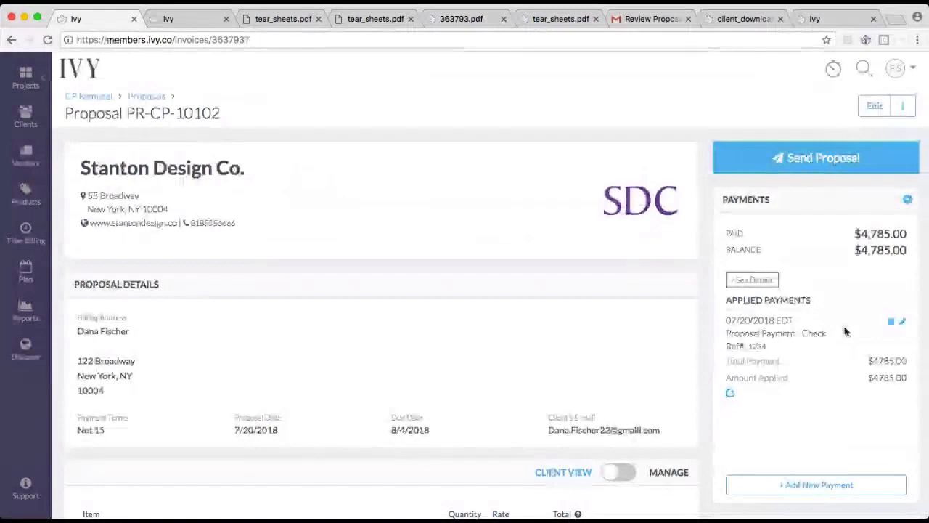
pyautogui.click(891, 322)
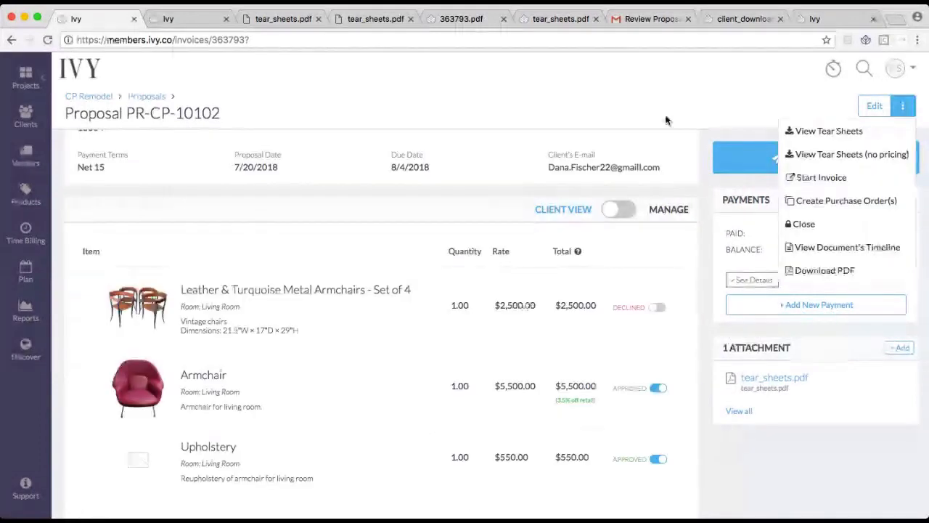
pyautogui.click(666, 121)
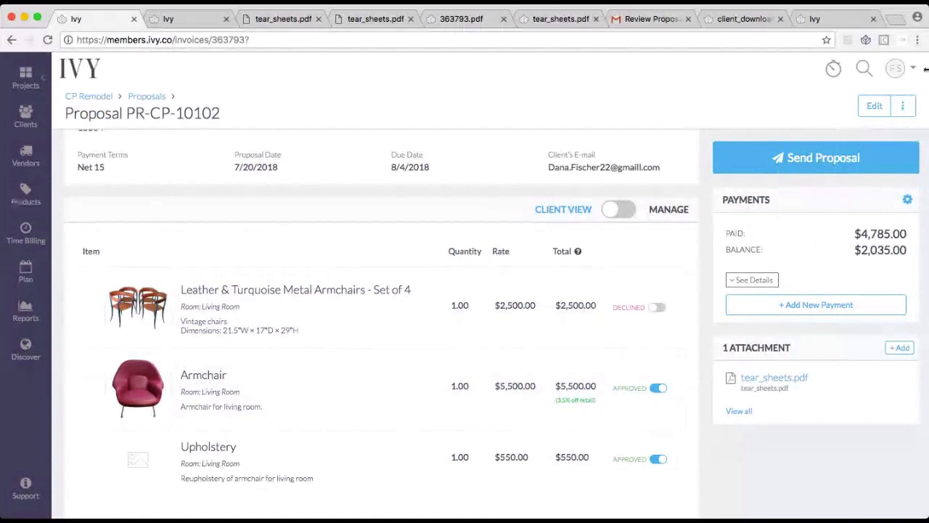
pyautogui.click(902, 106)
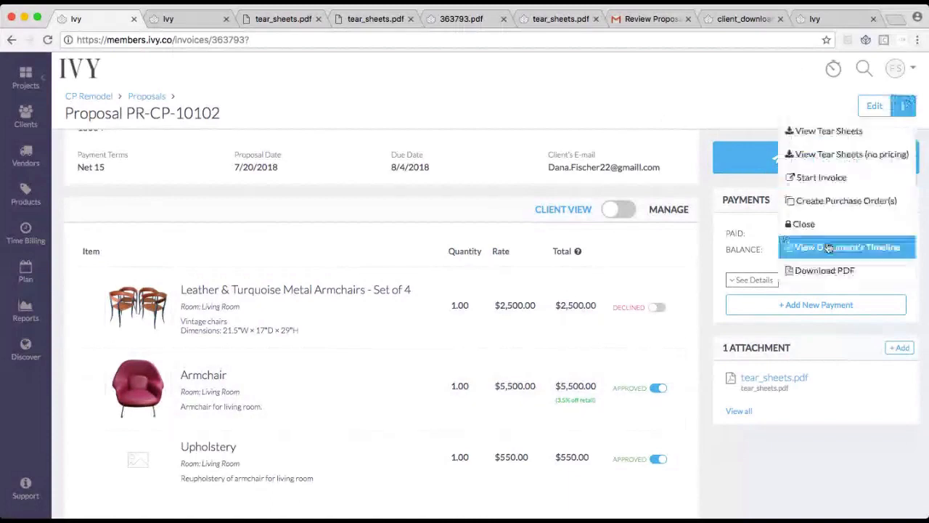
pyautogui.click(841, 203)
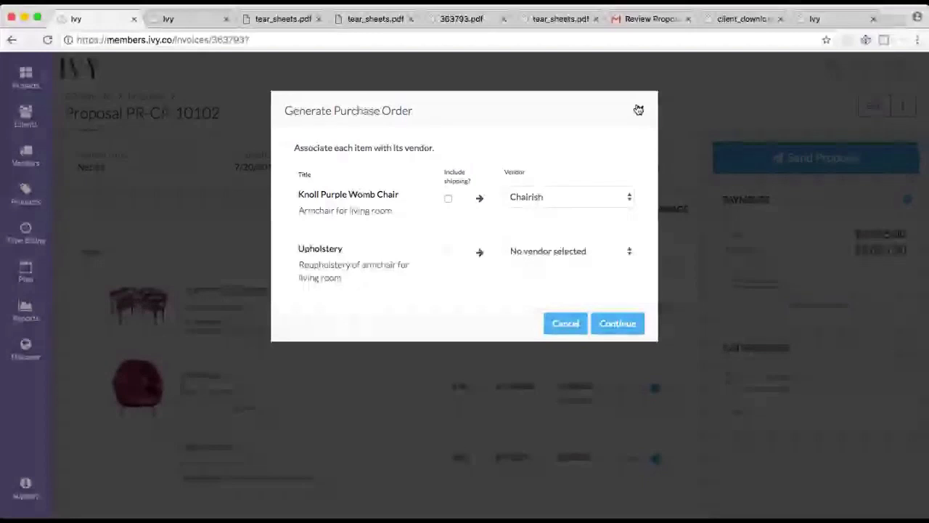
pyautogui.click(638, 110)
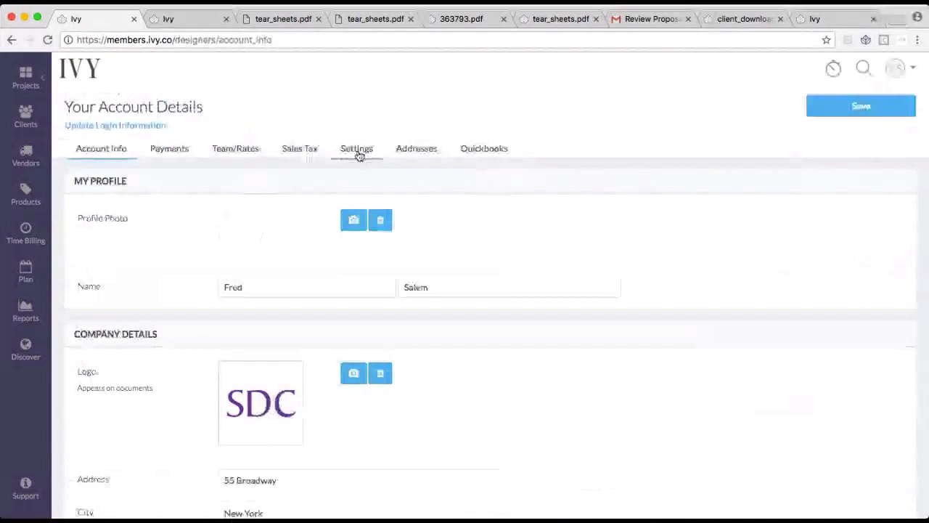
# - In the account settings, examine the default project memos and the default proposal, invoice, retainer and purchase order emails
pyautogui.click(358, 153)
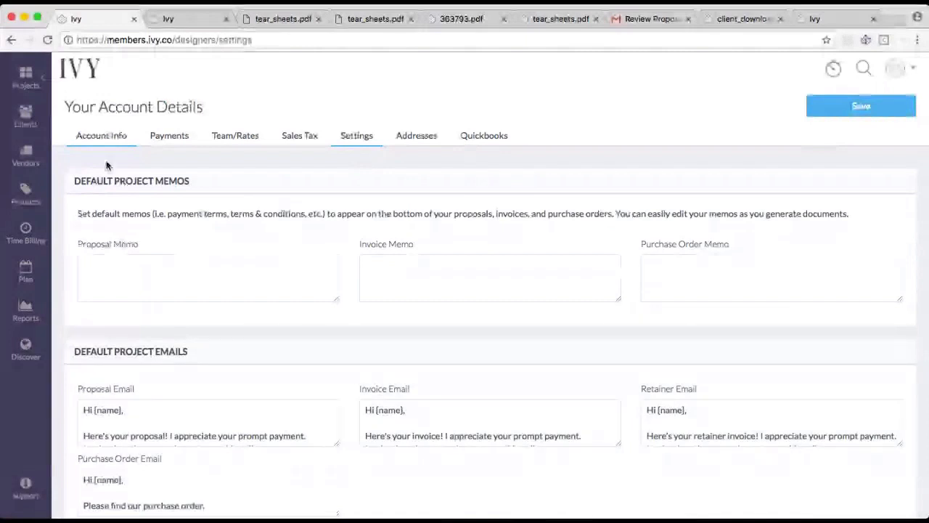
pyautogui.moveTo(106, 166); pyautogui.dragTo(196, 190)
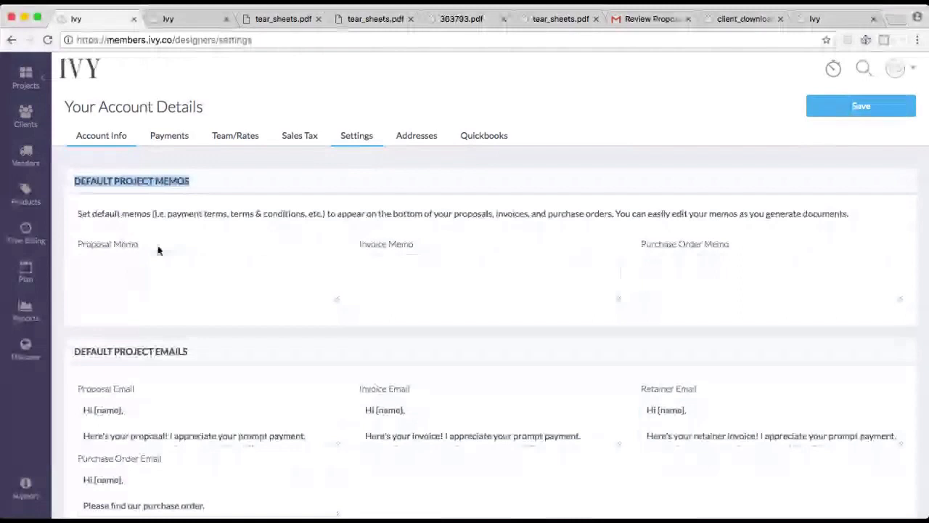
pyautogui.scroll(-3, 158, 251)
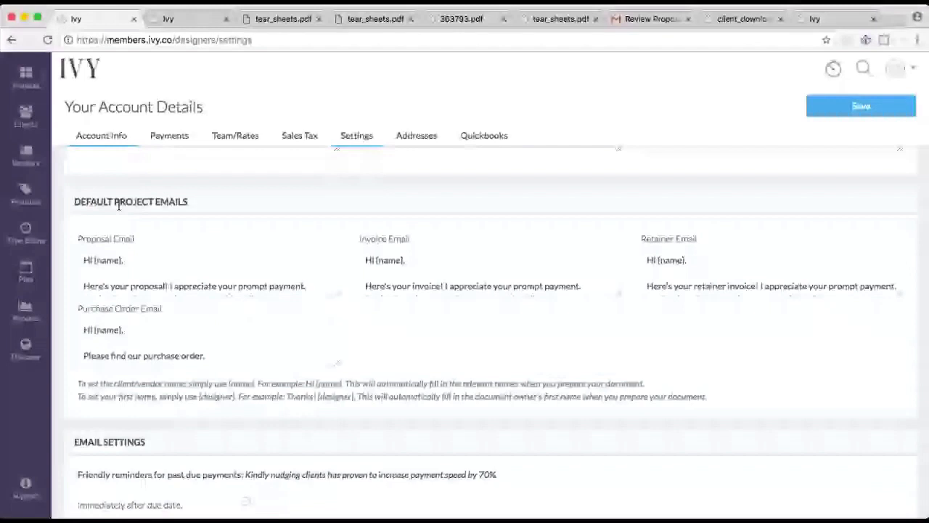
pyautogui.scroll(-3, 148, 270)
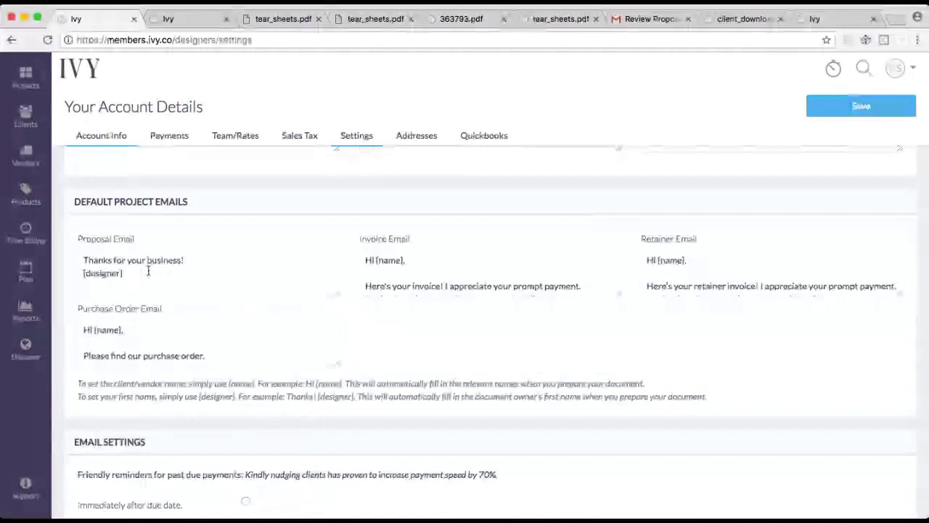
pyautogui.scroll(-3, 148, 270)
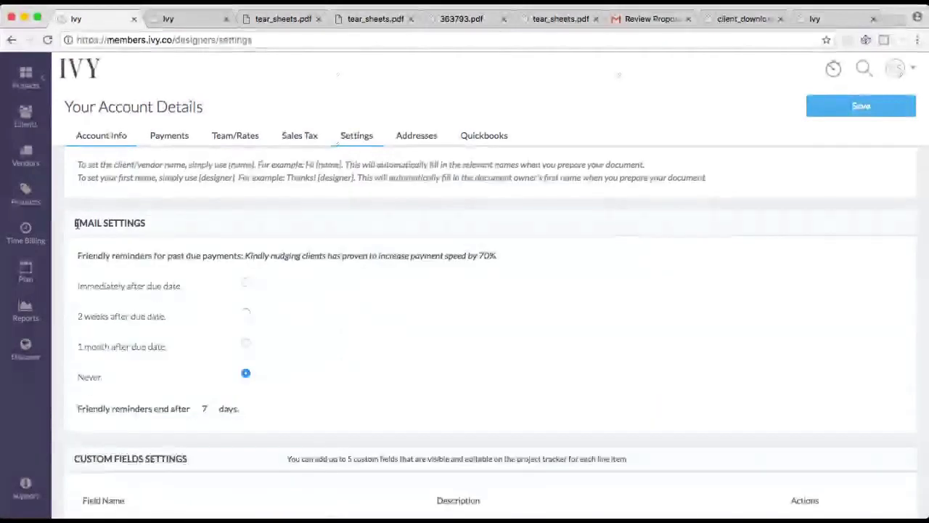
# - Examine the email settings for past-due payment reminders, including their timing options and the number of days they end after
pyautogui.moveTo(76, 224); pyautogui.dragTo(162, 226)
pyautogui.click(161, 226)
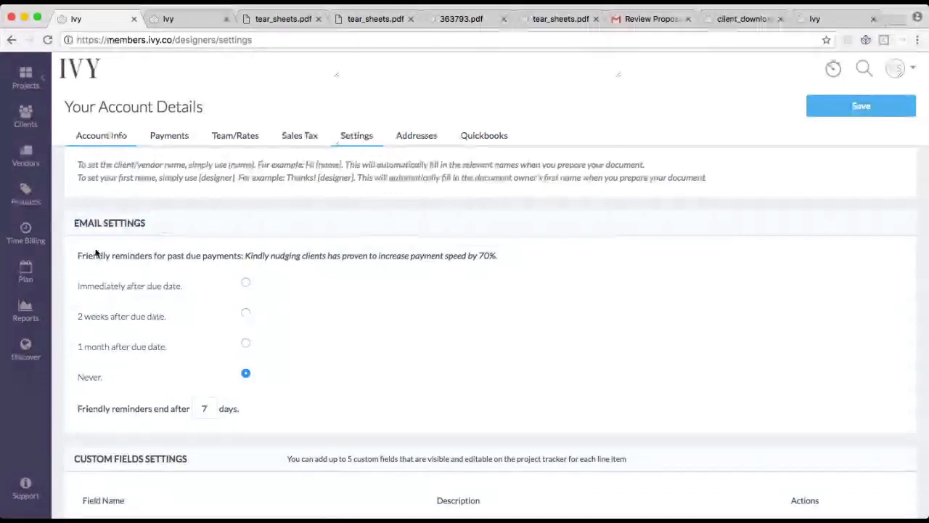
pyautogui.moveTo(77, 255); pyautogui.dragTo(341, 258)
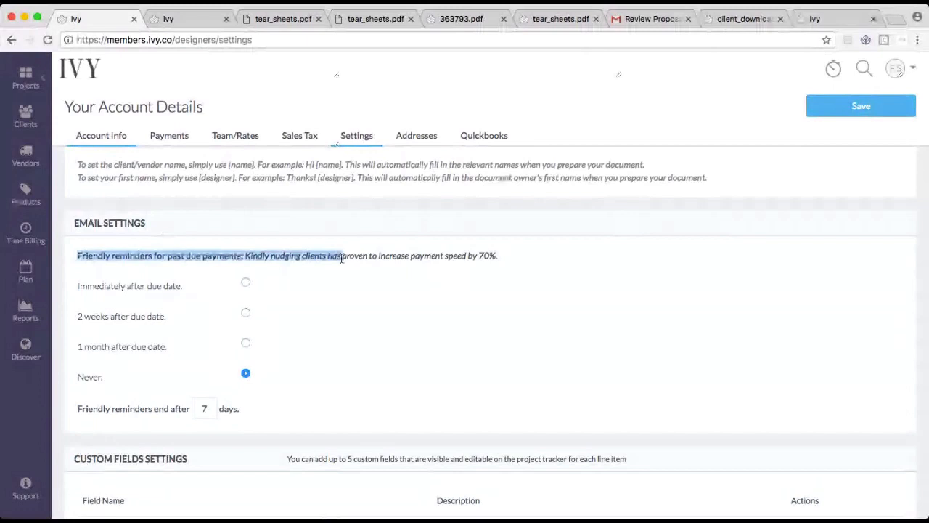
pyautogui.click(341, 258)
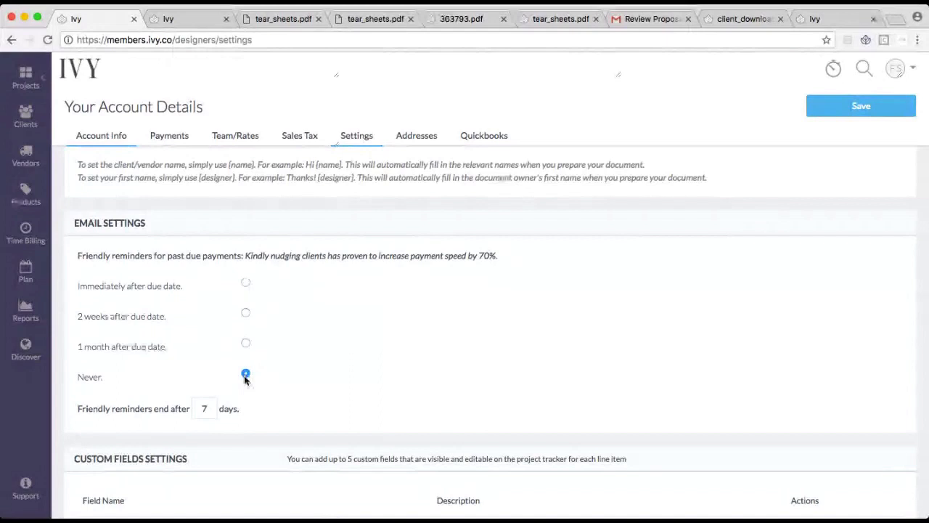
pyautogui.click(202, 409)
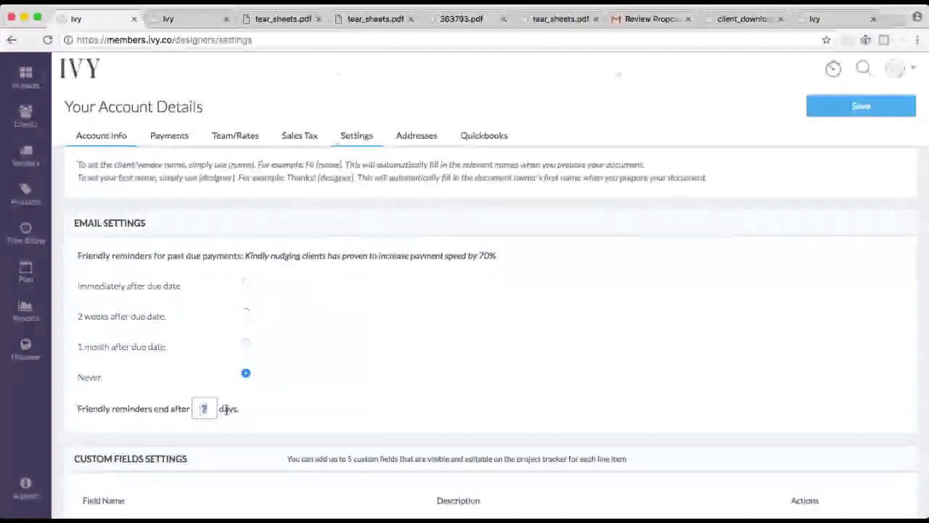
pyautogui.click(226, 411)
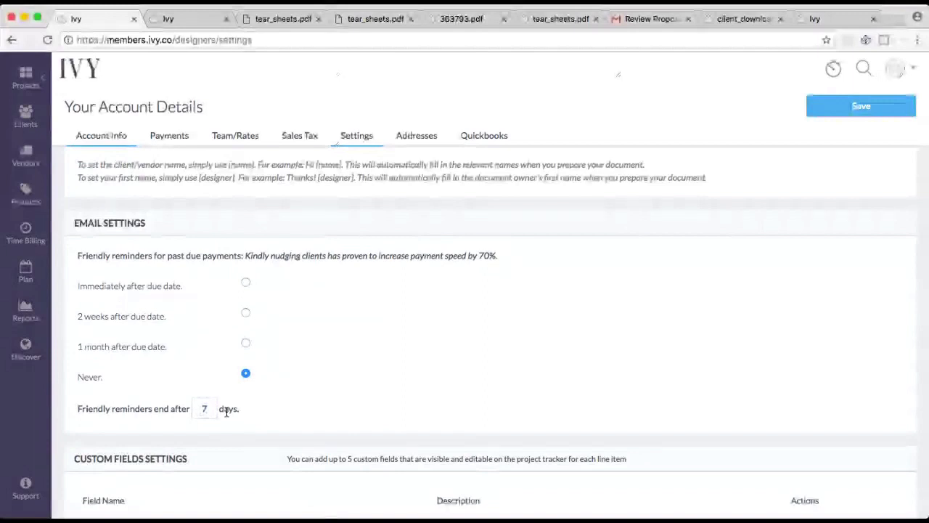
# - Examine the CP Remodel project's default emails and its accounting and billing settings, and return to the project
pyautogui.click(35, 80)
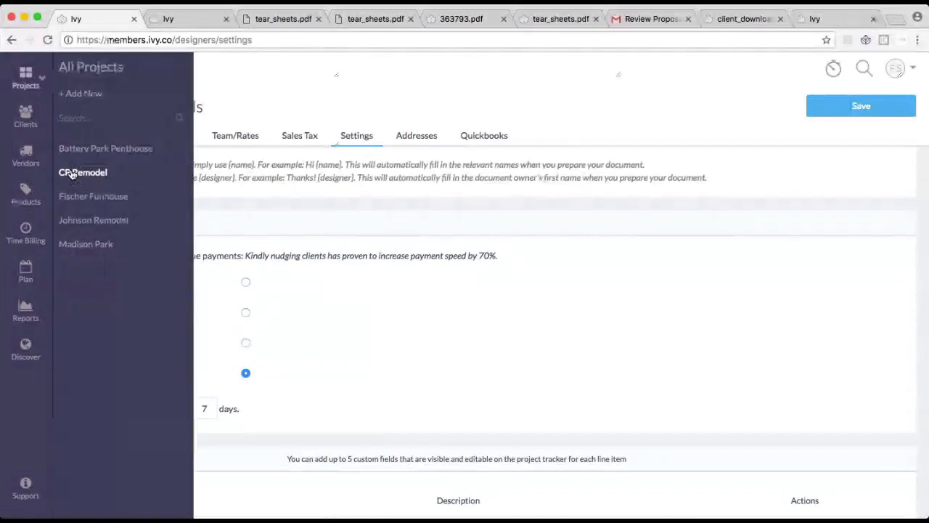
pyautogui.click(73, 174)
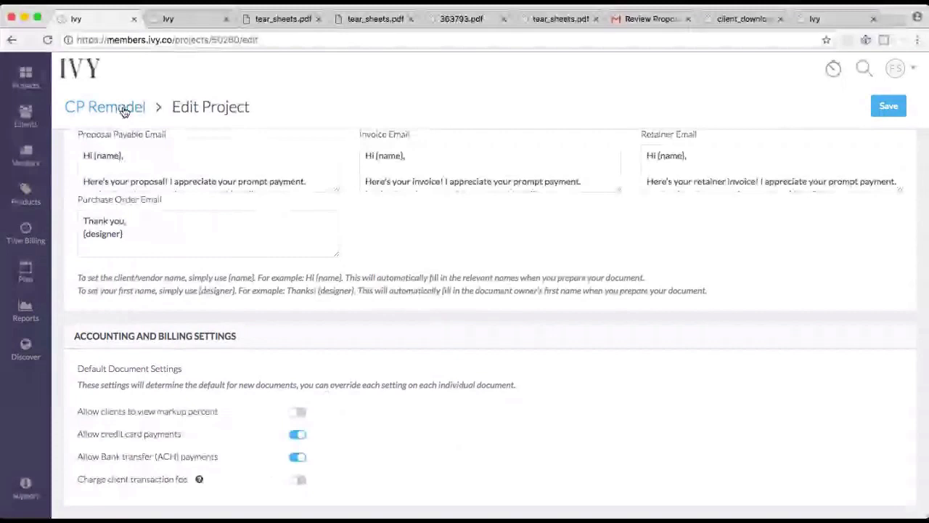
pyautogui.click(123, 109)
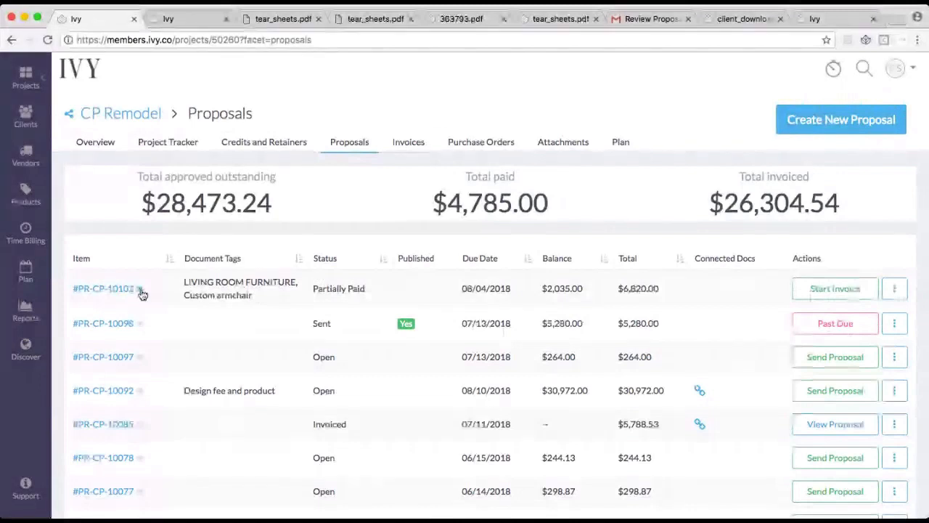
# - From the CP Remodel proposals list, preview the items of PR-CP-10102, open the proposal and download it as a PDF
pyautogui.moveTo(142, 293)
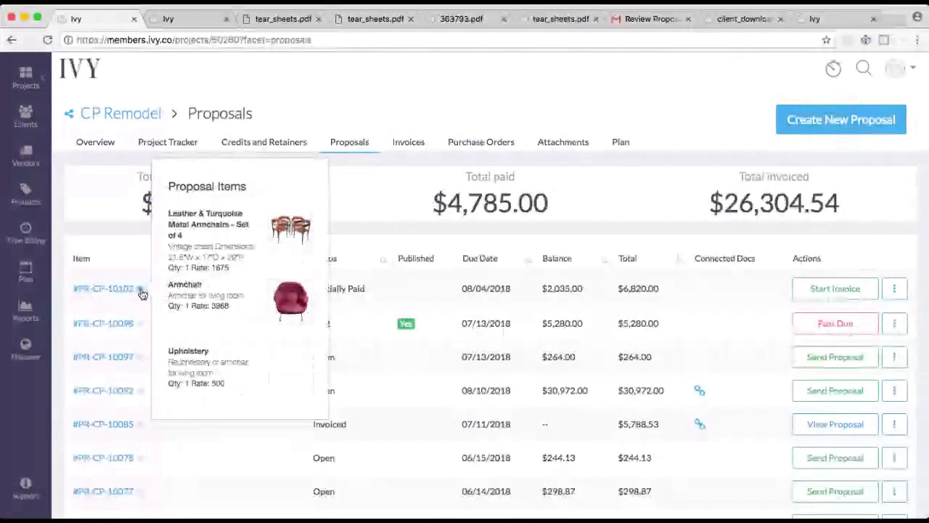
pyautogui.scroll(-1, 134, 272)
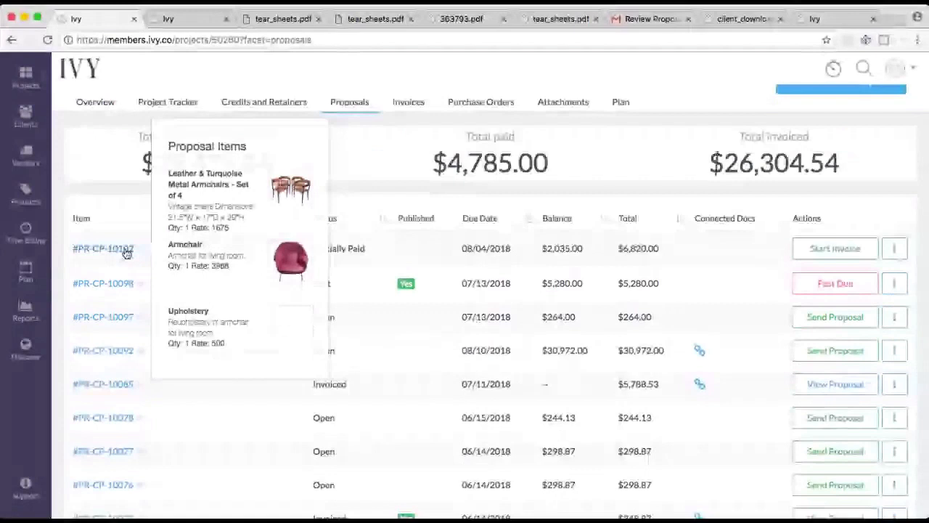
pyautogui.click(103, 248)
pyautogui.click(908, 107)
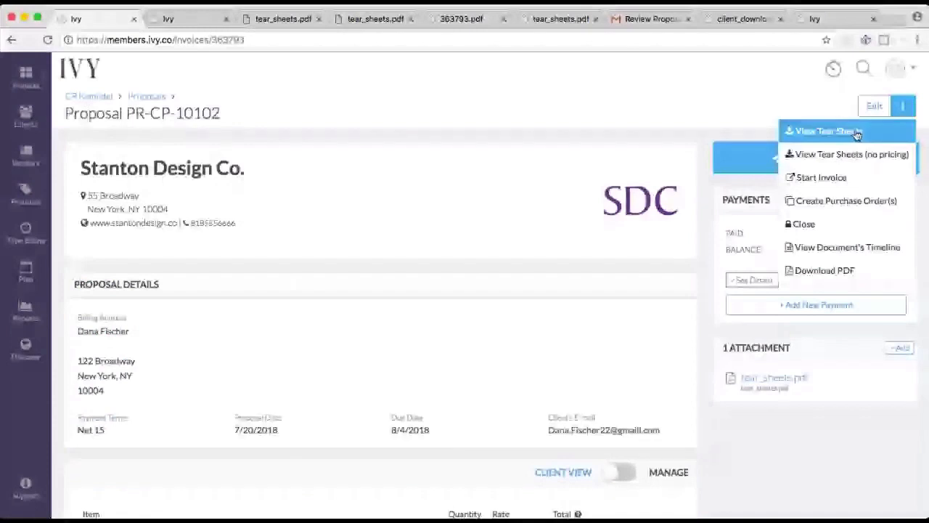
pyautogui.click(863, 273)
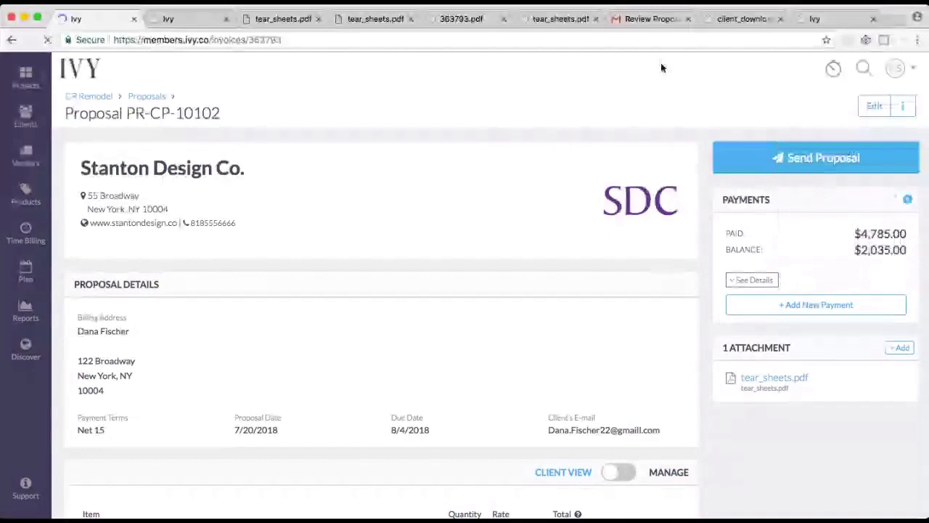
# - View the document timeline of proposal PR-CP-10102 and close it
pyautogui.click(902, 105)
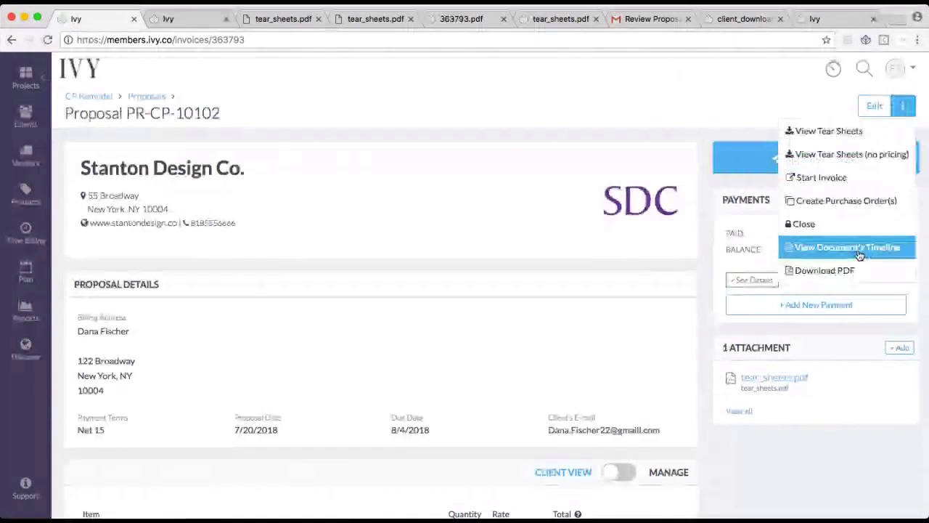
pyautogui.click(859, 251)
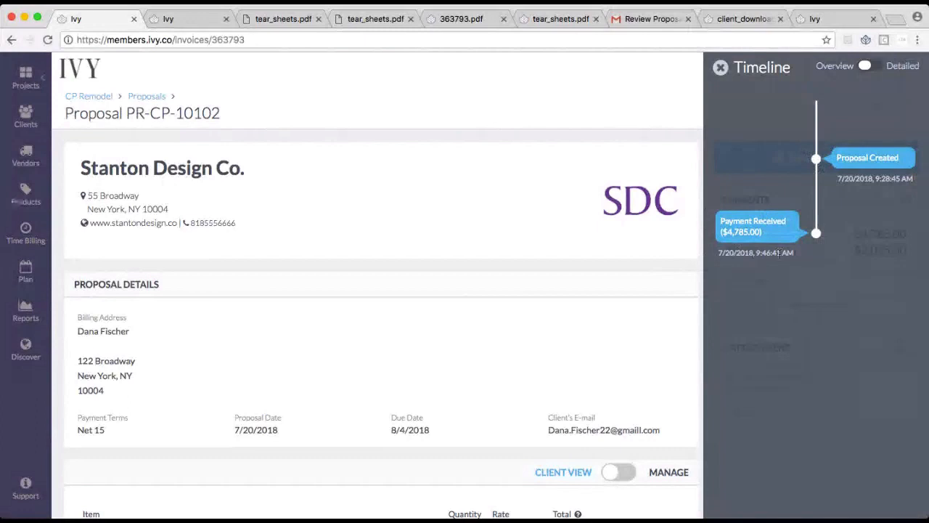
pyautogui.click(719, 69)
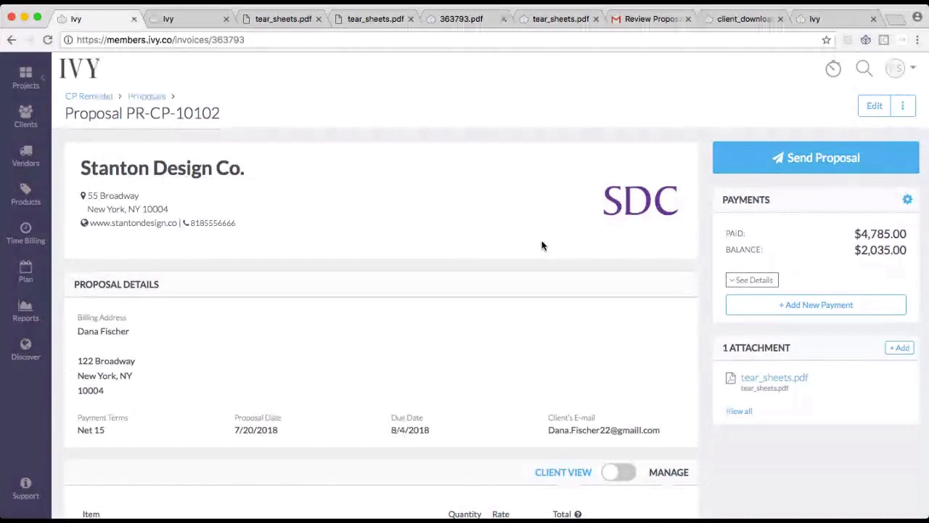
# - Show the applied payment details of proposal PR-CP-10102, delete the check payment and check the proposal's available actions
pyautogui.click(743, 282)
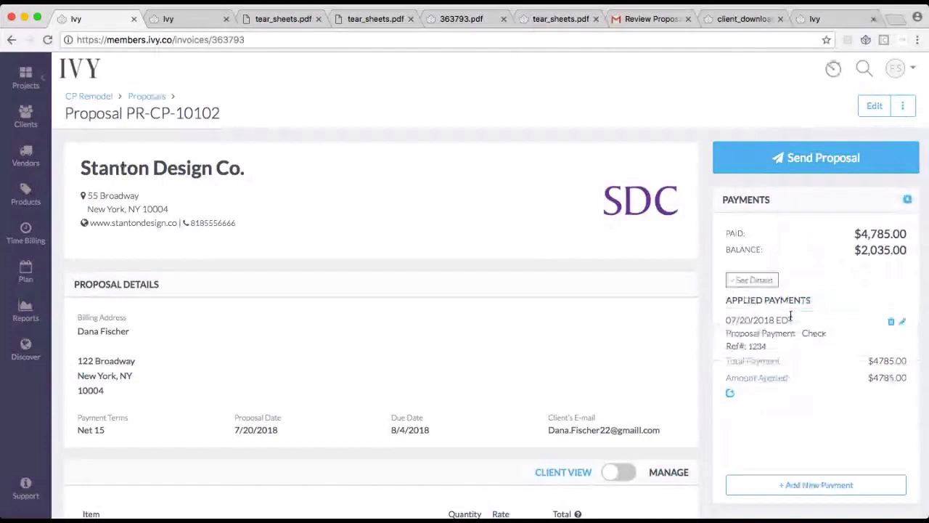
pyautogui.click(902, 107)
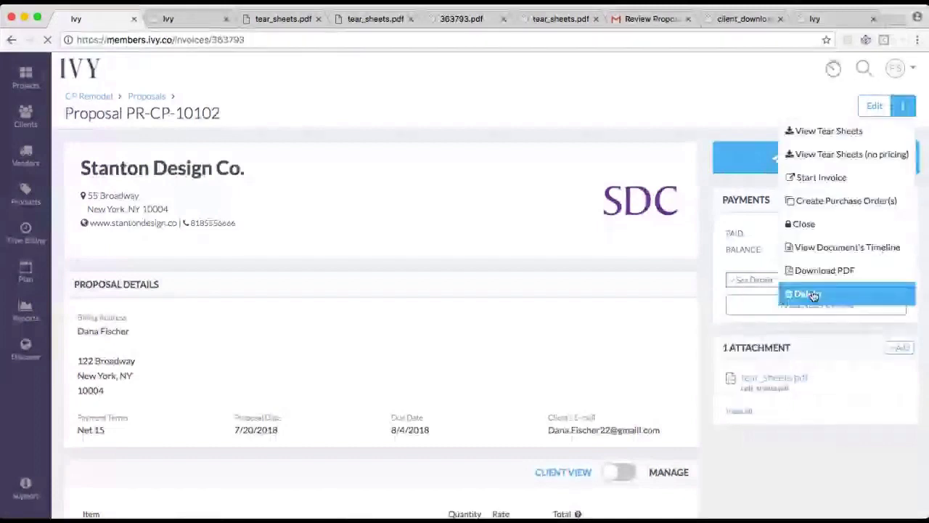
pyautogui.click(634, 189)
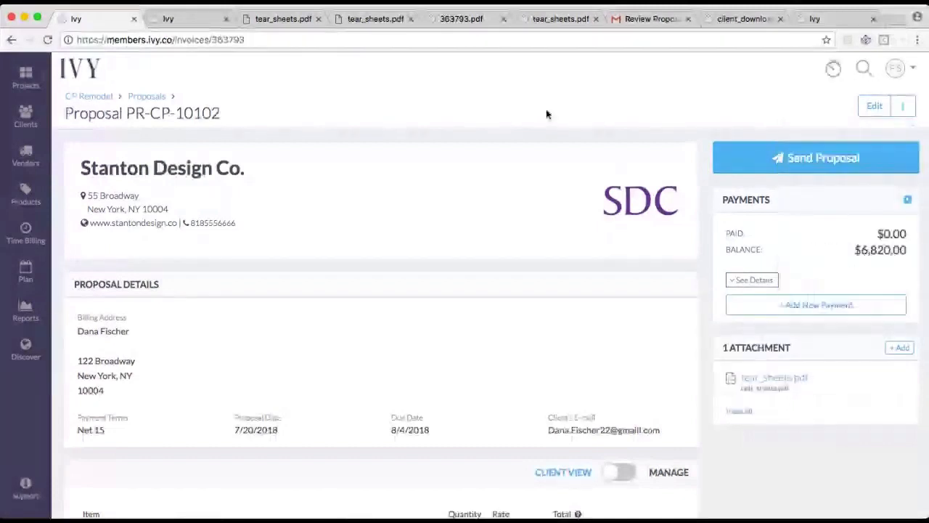
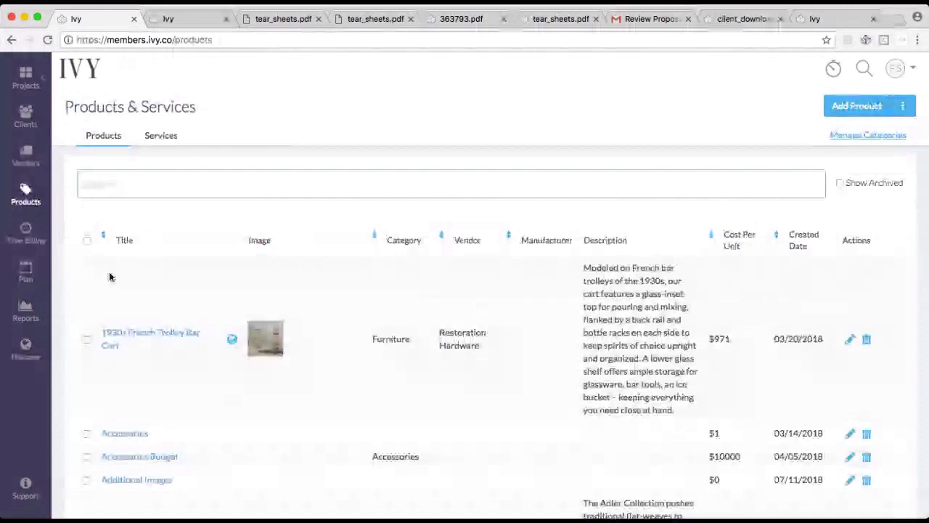
# - Select the products 1930s French Trolley Bar Cart and AW-01 AZURE, open the dialog for adding them to a project, and close it without saving
pyautogui.scroll(-4, 82, 310)
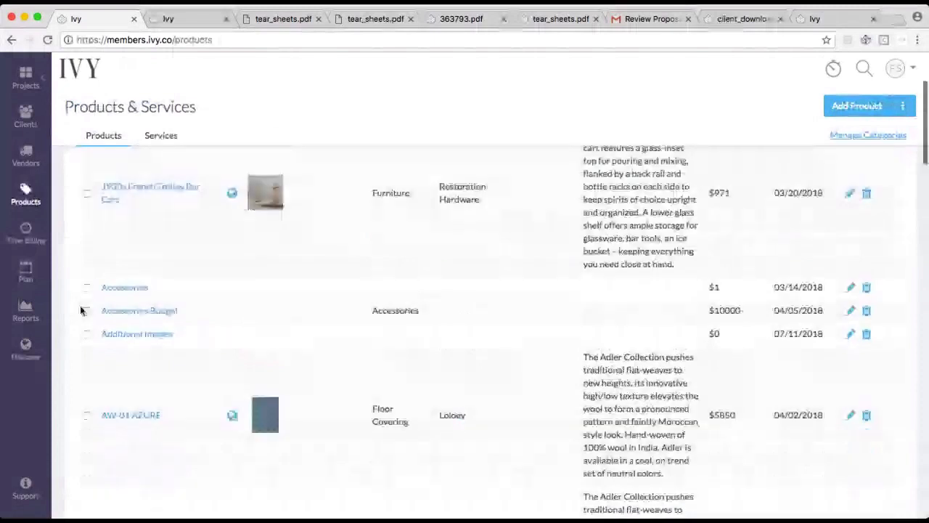
pyautogui.click(87, 415)
pyautogui.click(87, 193)
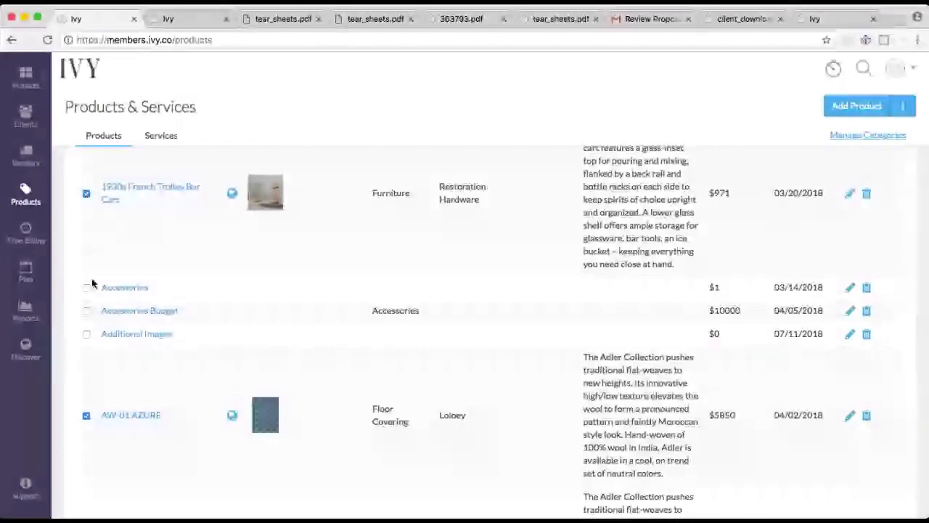
pyautogui.click(907, 106)
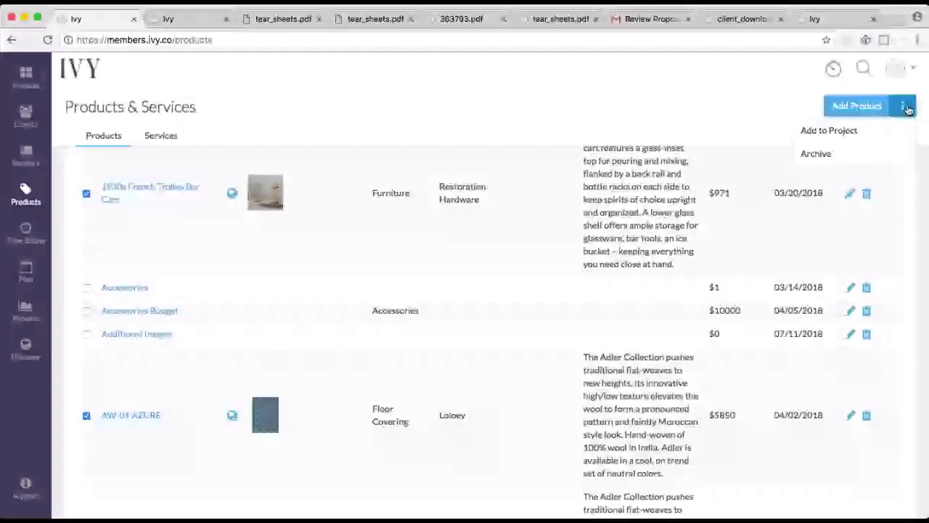
pyautogui.click(823, 132)
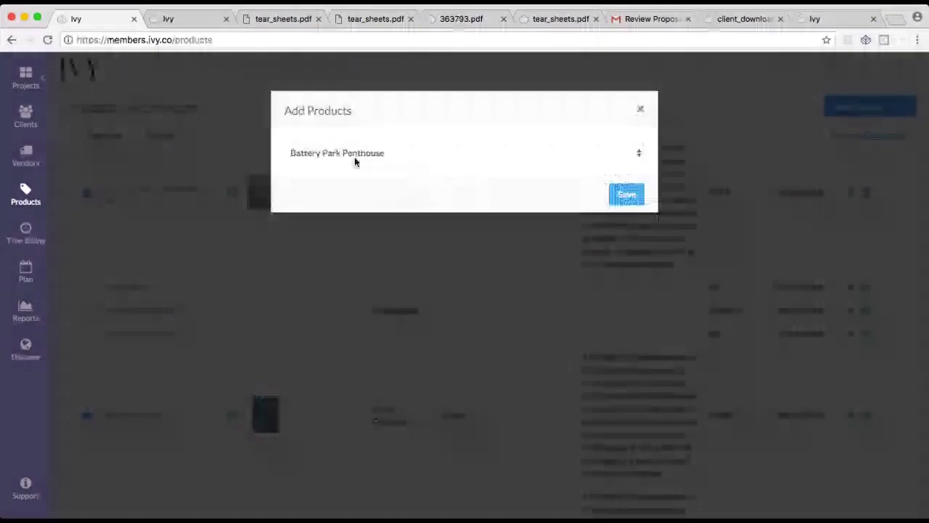
pyautogui.click(638, 109)
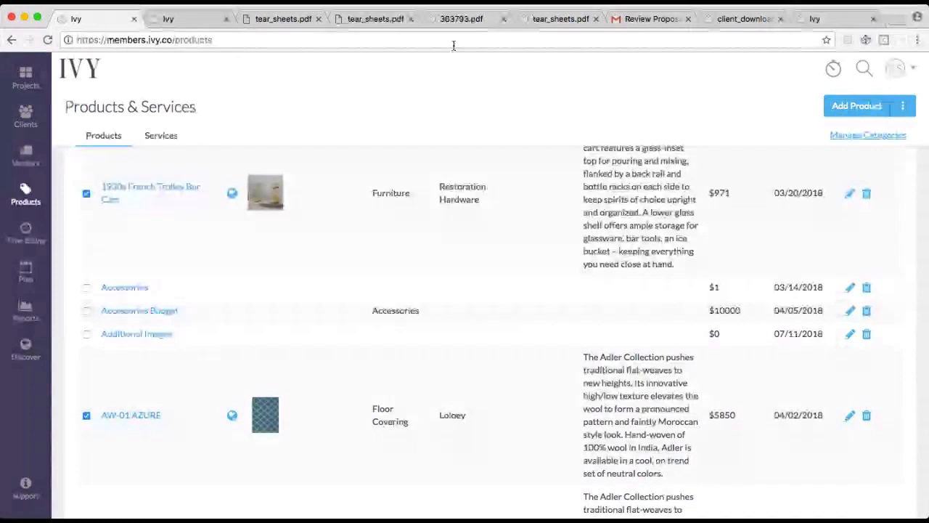
# - Examine the CP Remodel project tracker, from the item details across to the schedule and other details columns
pyautogui.click(93, 178)
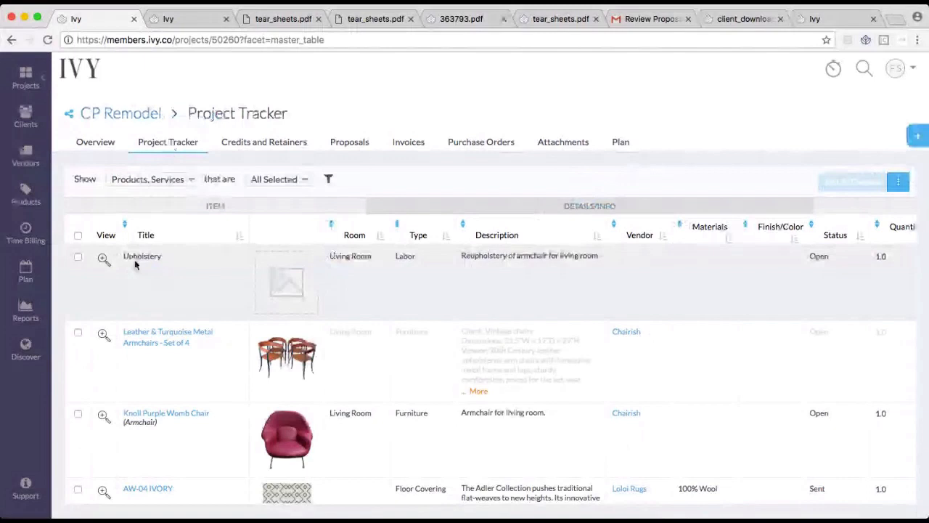
pyautogui.hscroll(15, 781, 270)
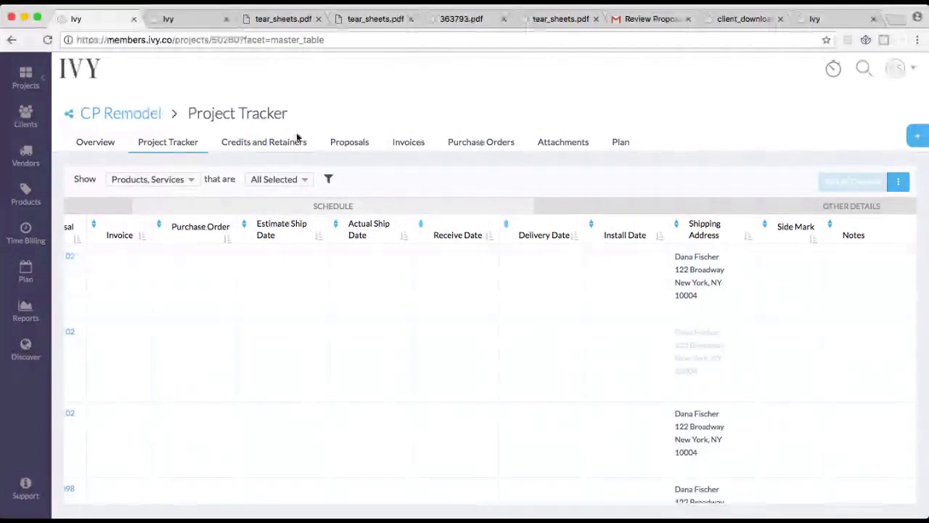
# - Open proposal PR-CP-10102 for editing from the CP Remodel proposals and set the Upholstery item's quantity to 30
pyautogui.click(347, 148)
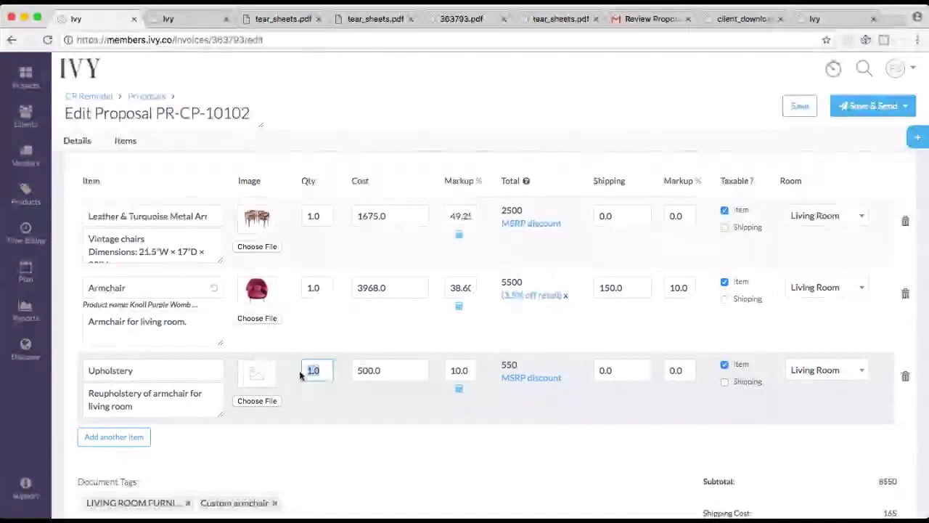
pyautogui.write('30')
pyautogui.click(334, 404)
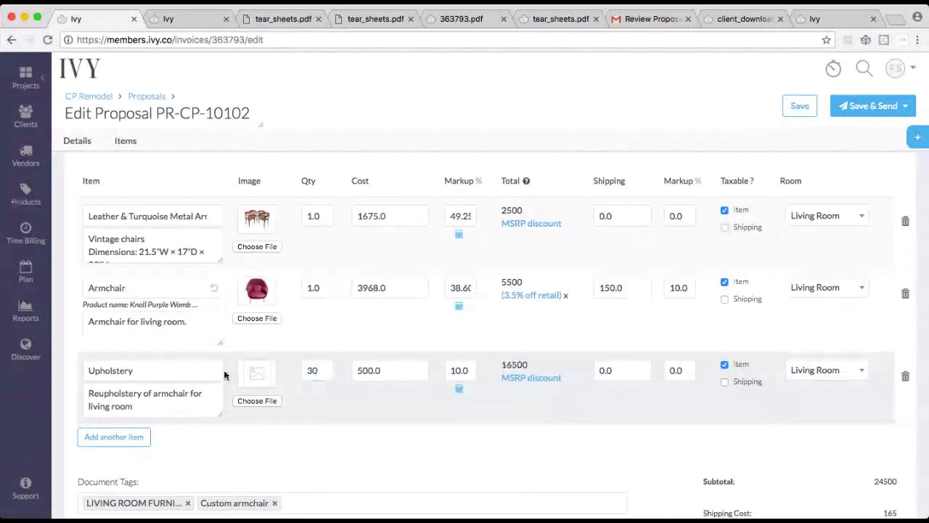
pyautogui.press('Tab')
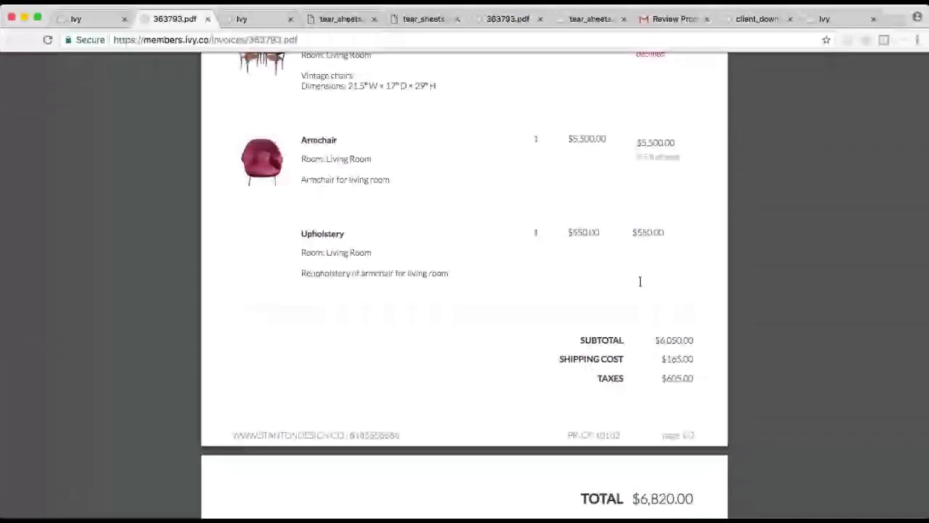
# - Return from the PDF to the CP Remodel proposals list, edit and save PR-CP-10102, and review its line items in the manage view
pyautogui.hotkey('ctrl', 'shift', 'Tab')
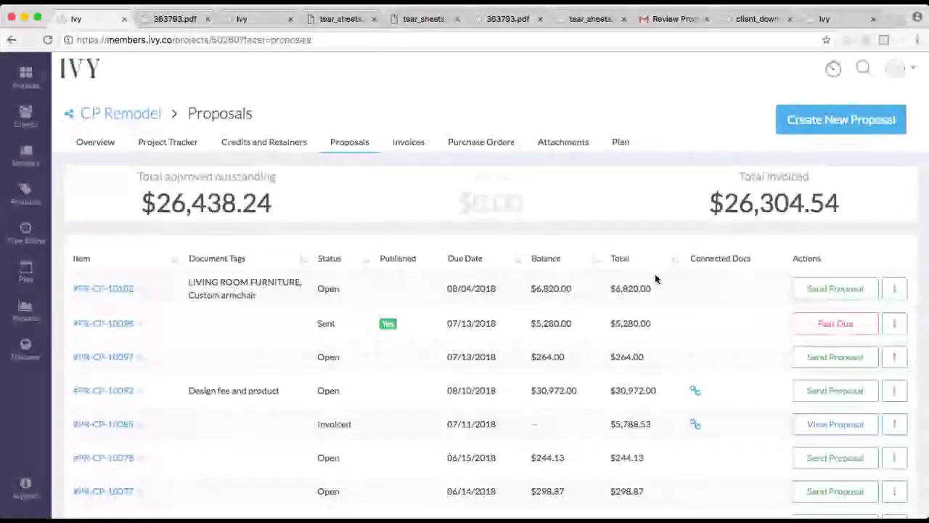
pyautogui.click(895, 289)
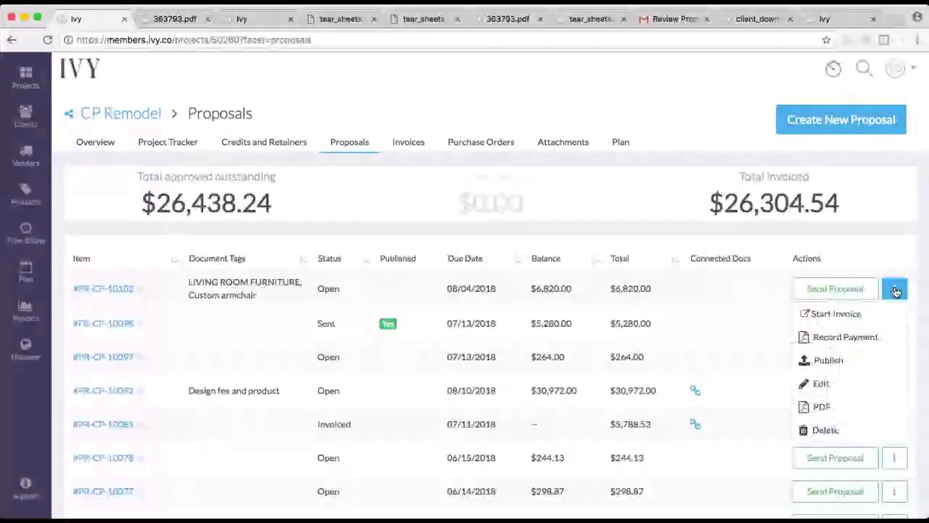
pyautogui.click(895, 291)
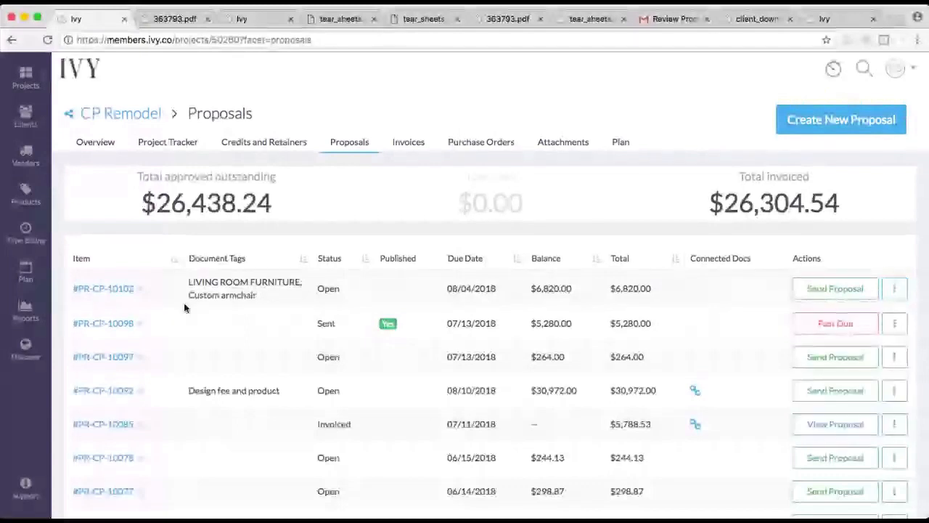
pyautogui.click(895, 289)
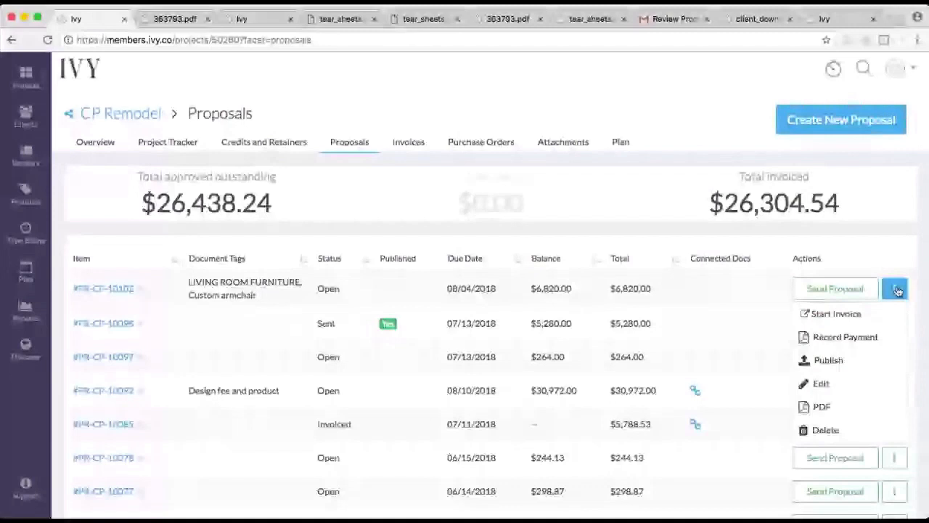
pyautogui.click(840, 392)
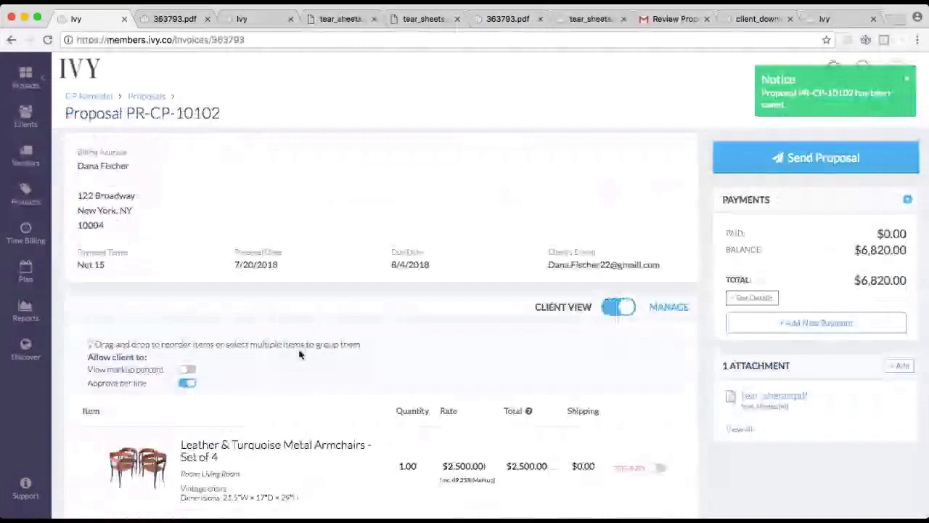
pyautogui.scroll(-3, 299, 354)
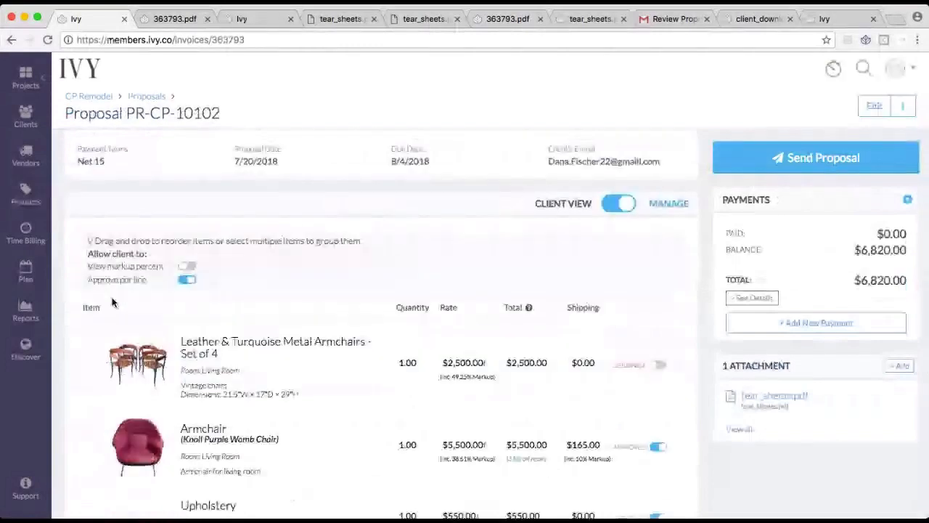
pyautogui.scroll(-1, 112, 302)
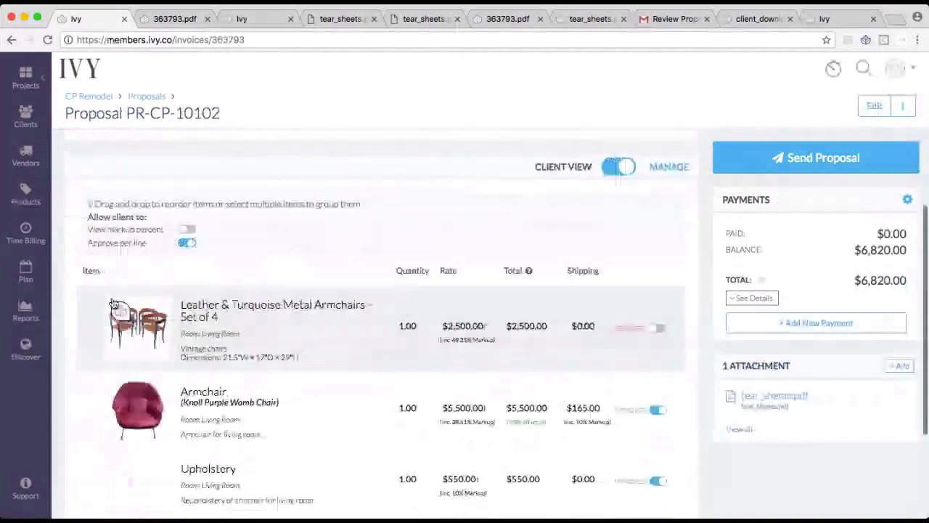